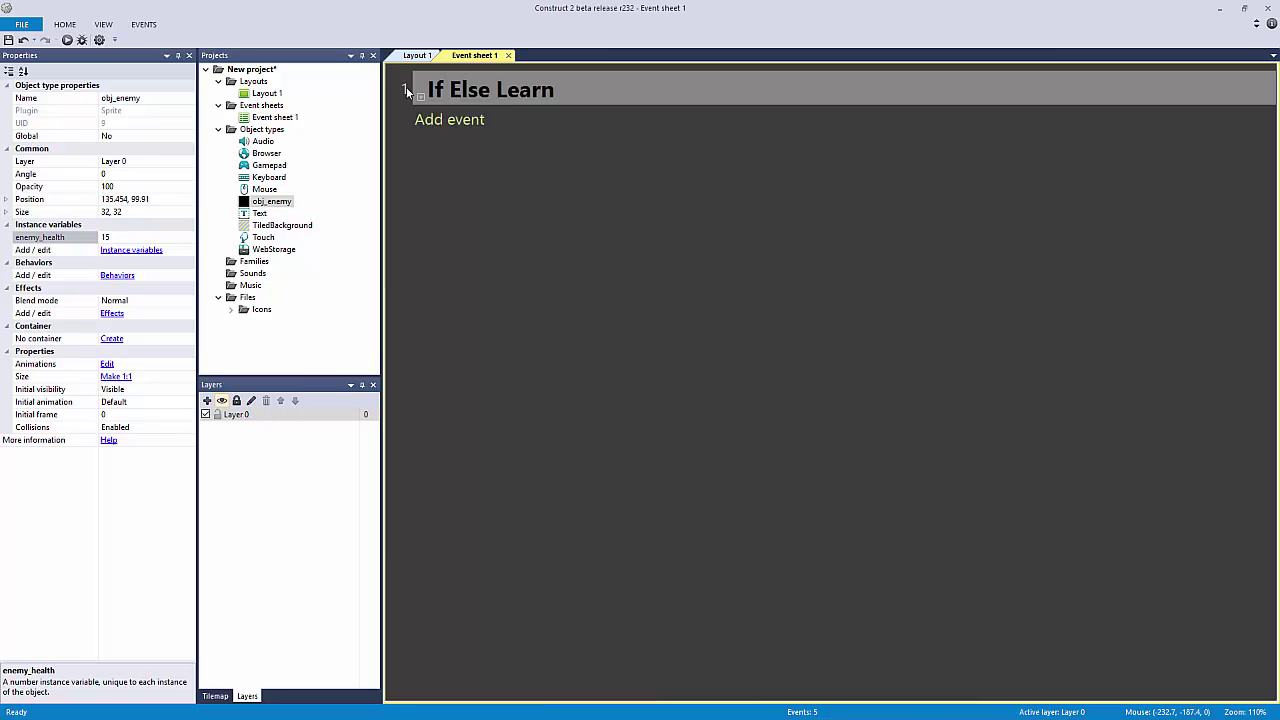
Step: Move the tiled background up-left to the layout's left edge, just under the enemy sprite
click(418, 55)
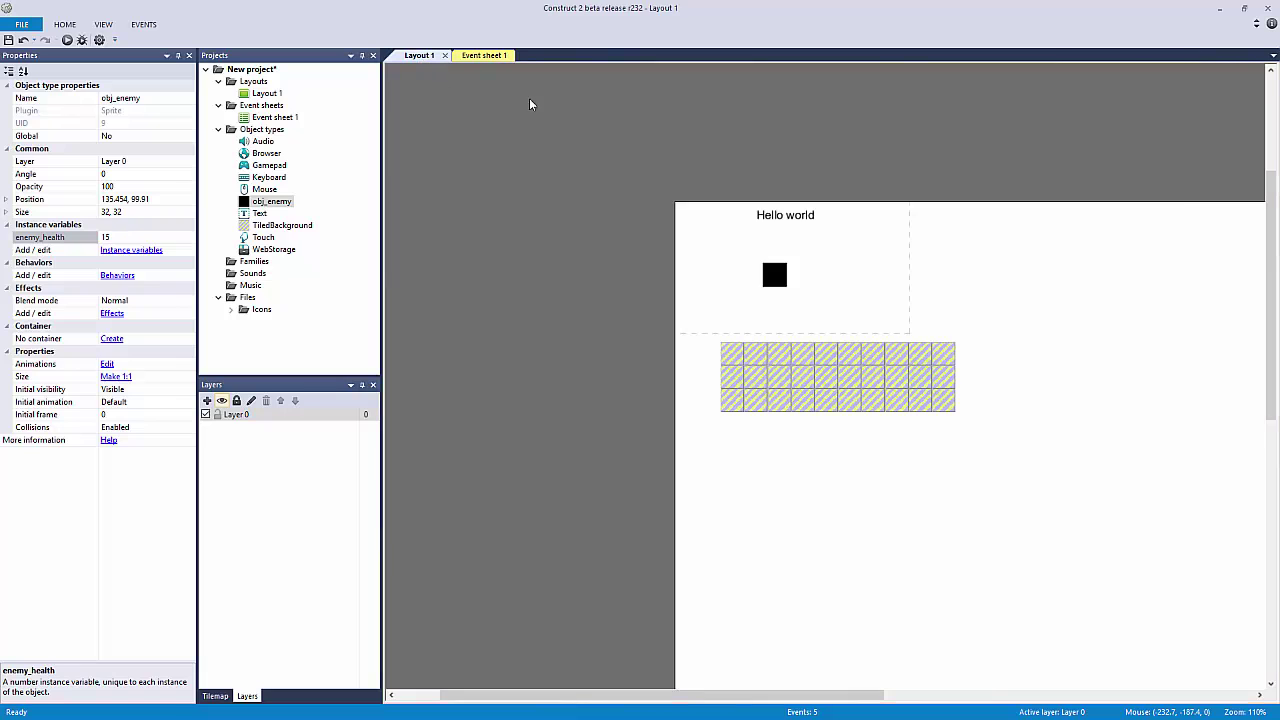
drag(787, 372, 762, 334)
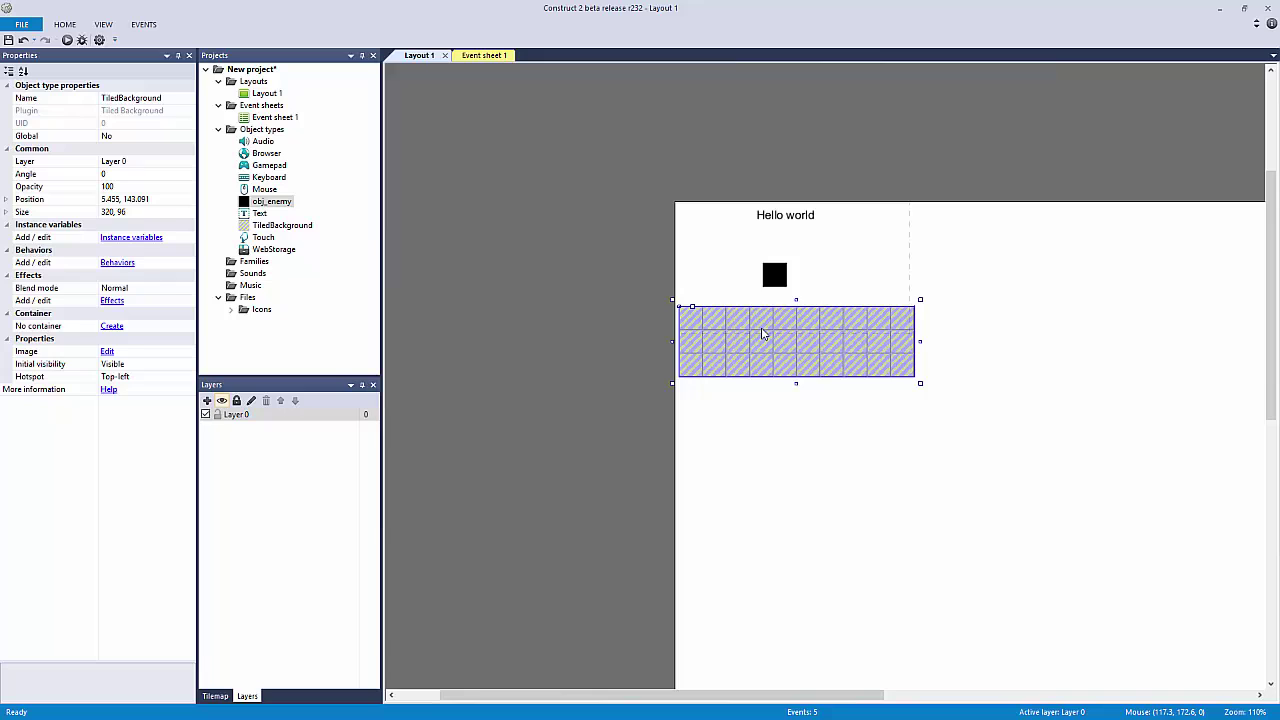
drag(694, 329, 688, 333)
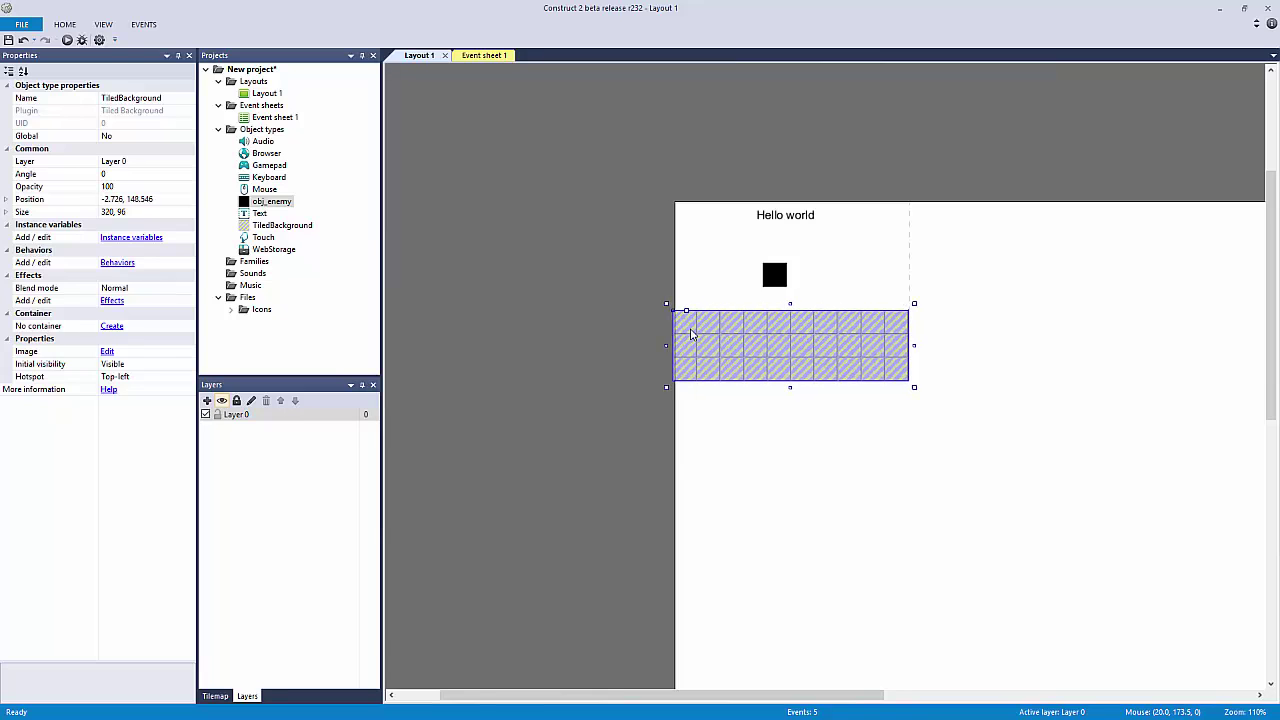
click(624, 316)
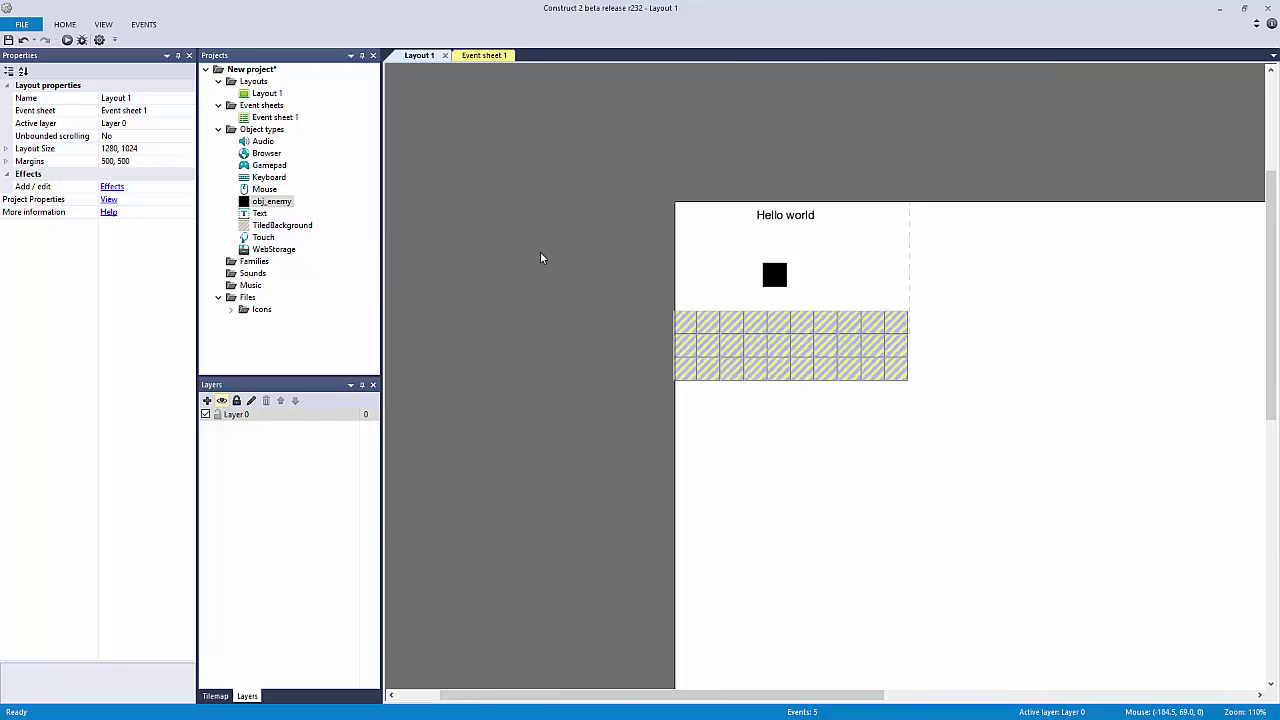
Step: Insert a Function object into the project
double_click(470, 168)
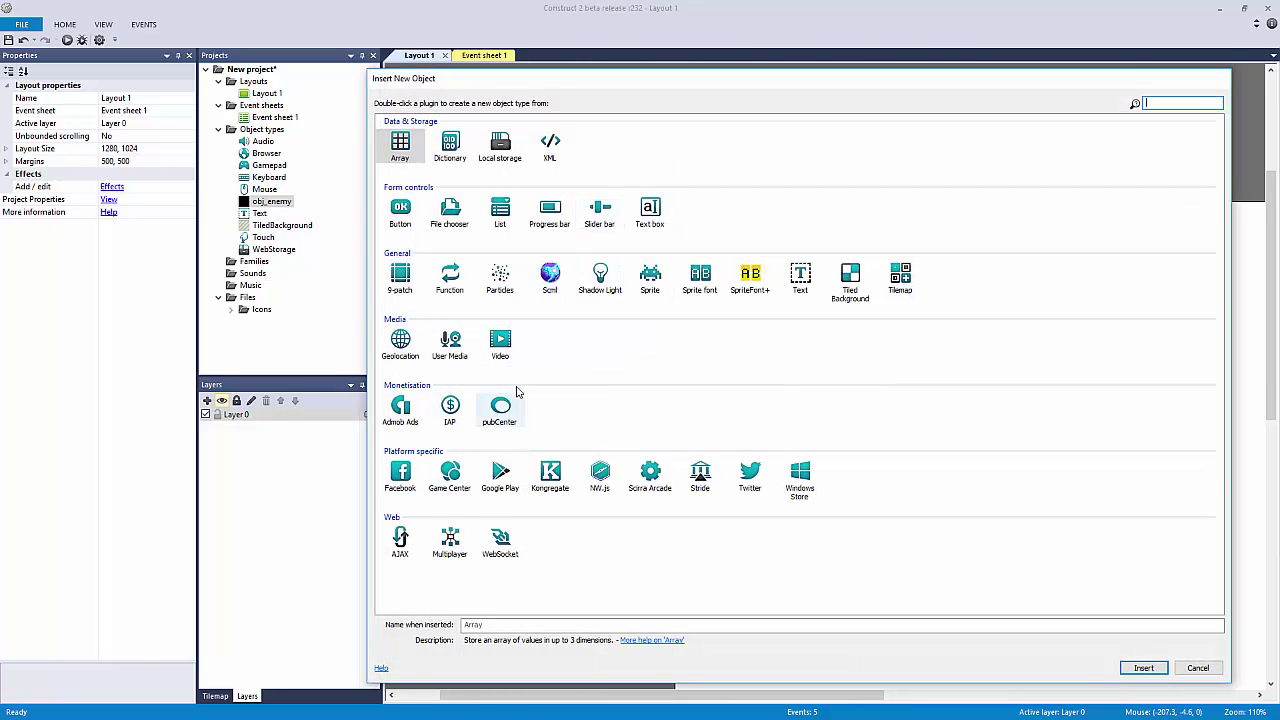
click(450, 280)
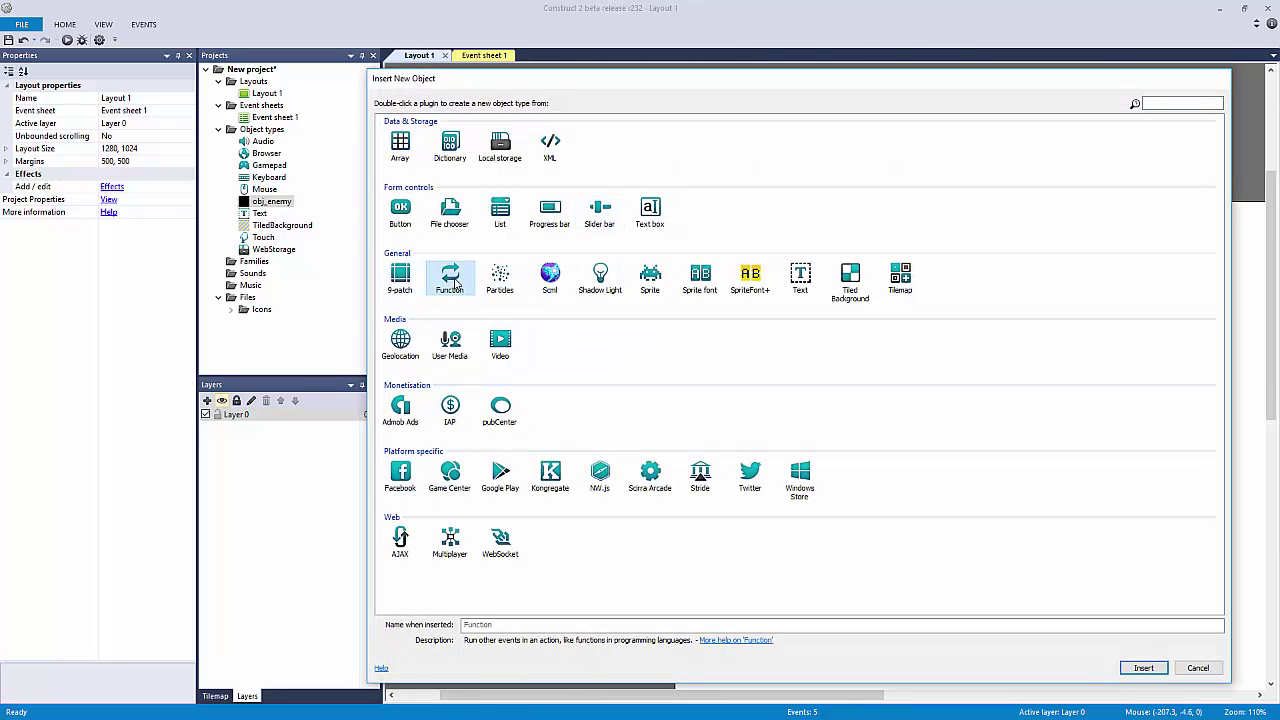
double_click(450, 280)
Step: Create a global number variable named score with value 10 on Event sheet 1
click(498, 80)
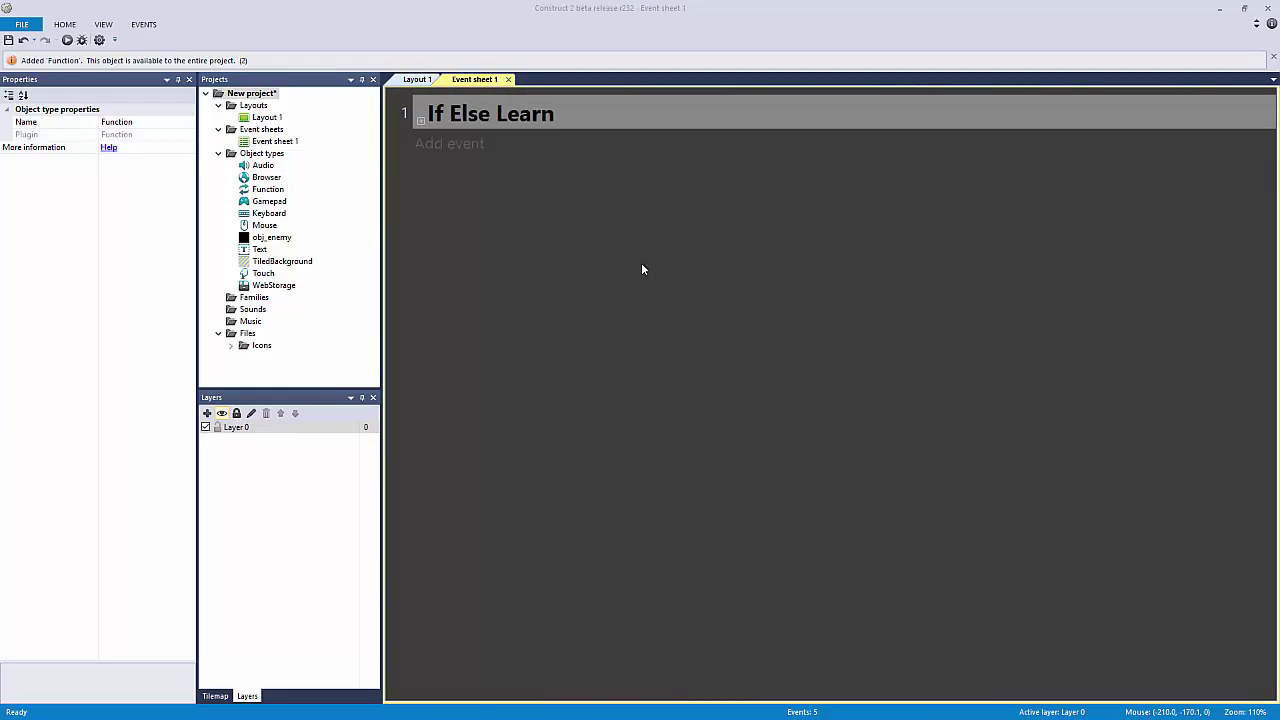
key(v)
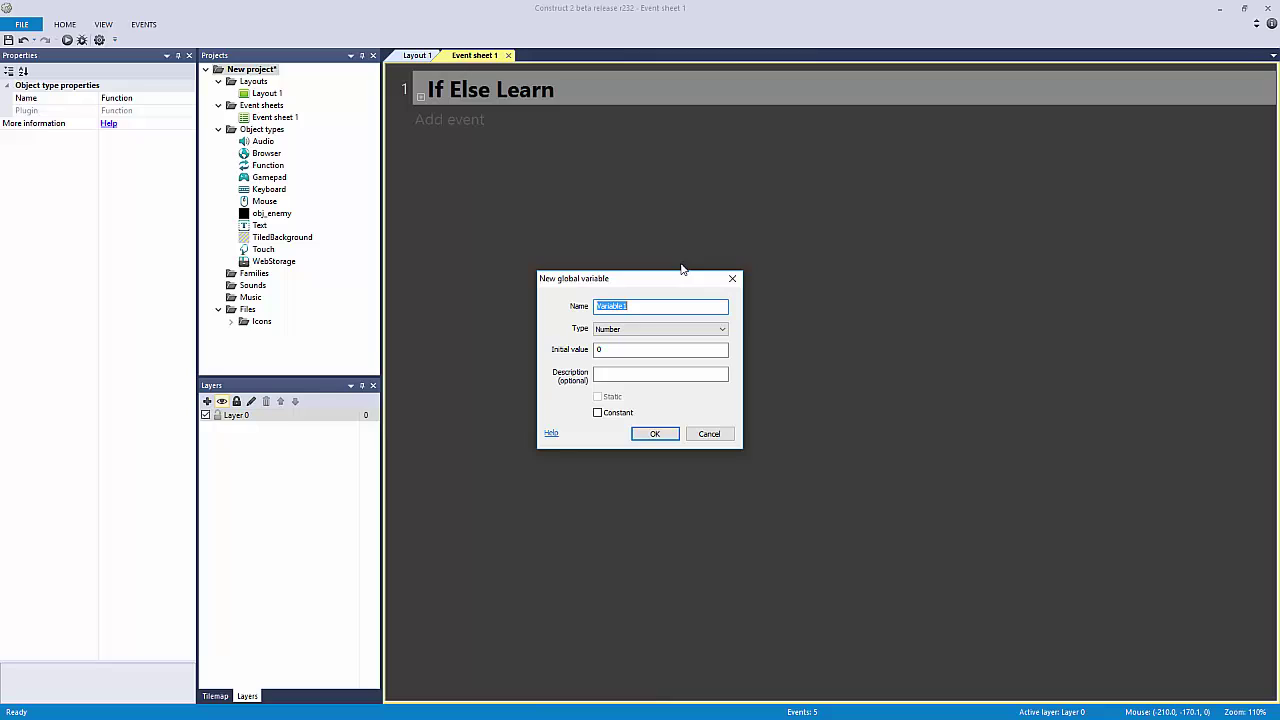
text(score)
key(Tab)
key(Tab)
key(Return)
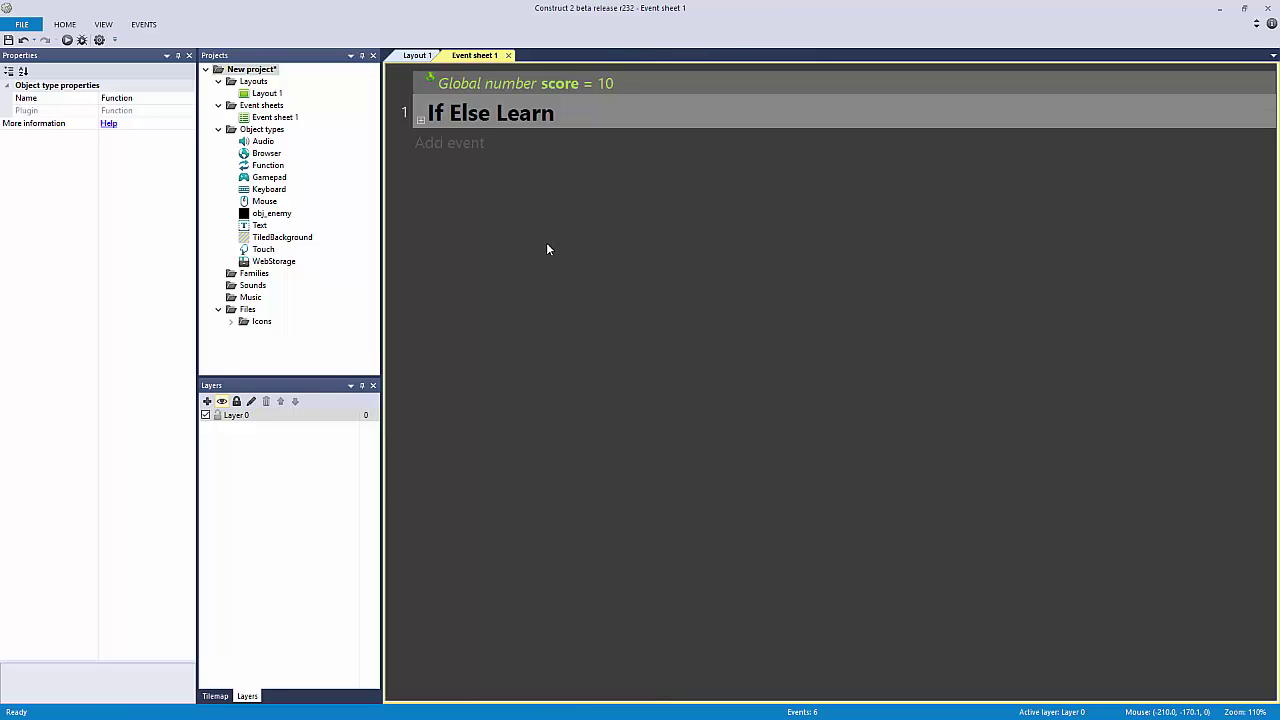
Step: Expand the If Else Learn group to view its comment, then collapse it again
click(420, 119)
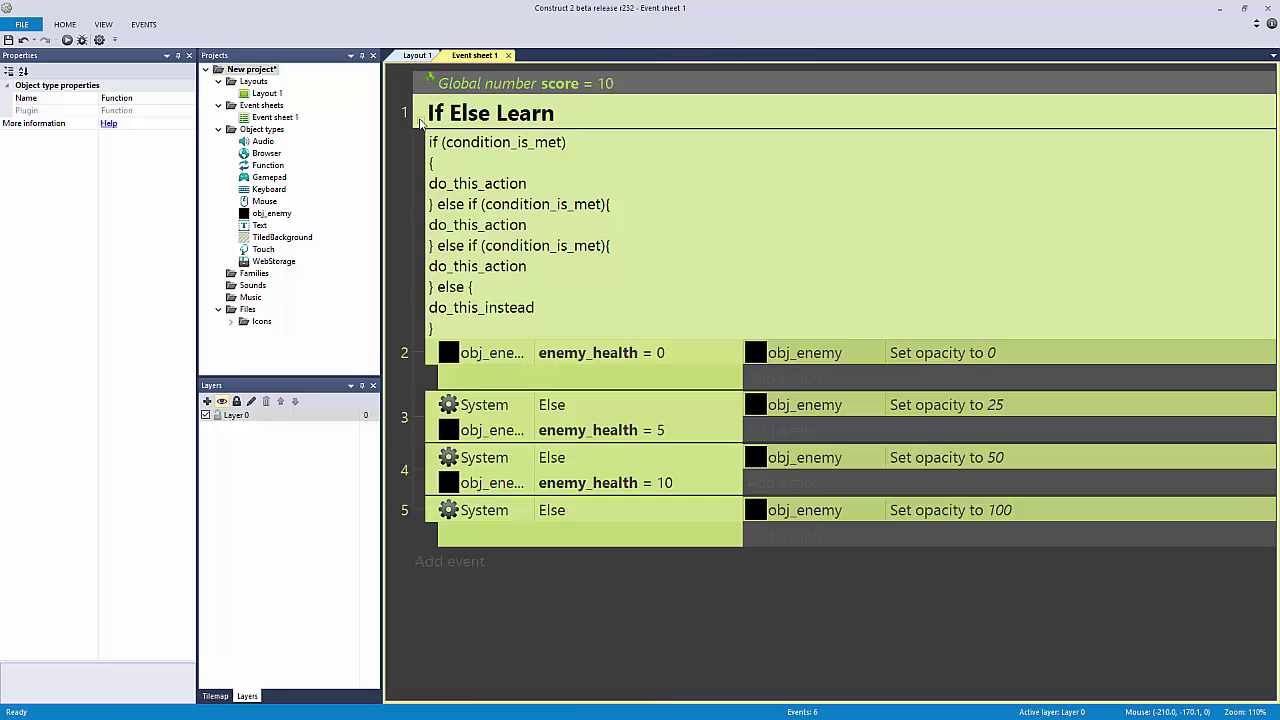
click(470, 190)
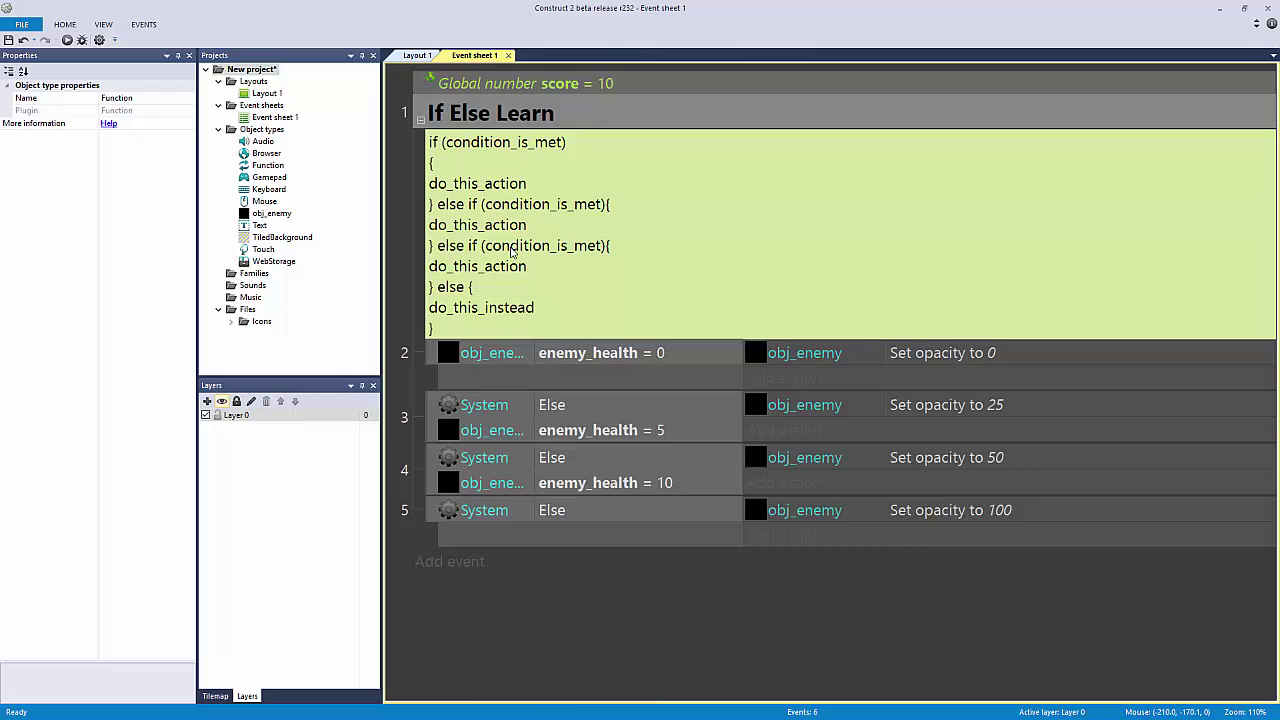
click(420, 119)
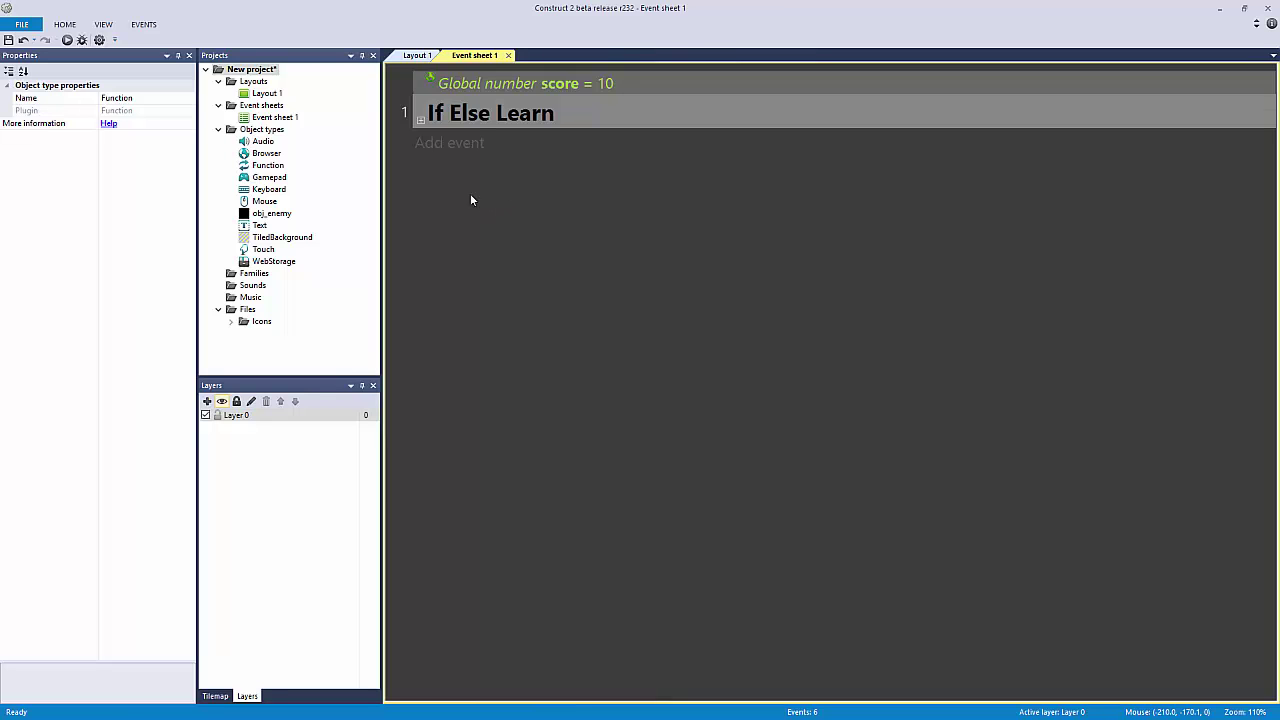
Step: Add a Function 'On function' event named set_score_func
click(465, 148)
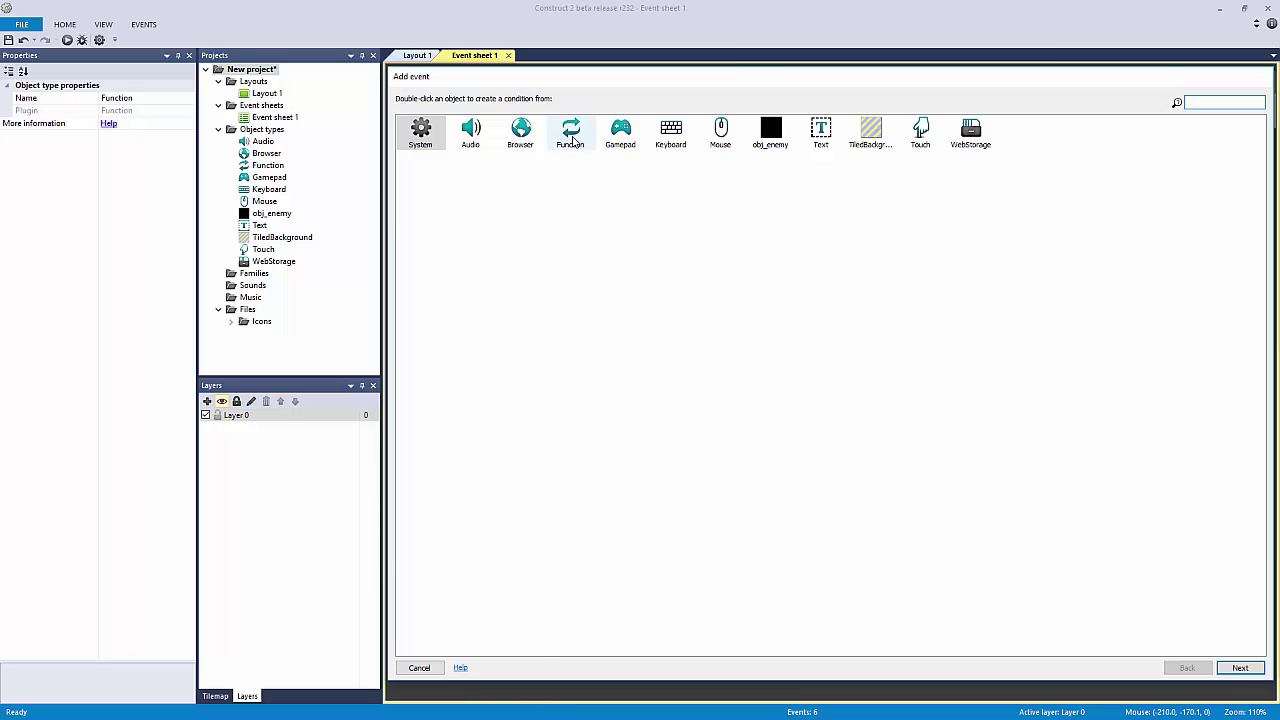
double_click(572, 142)
click(455, 140)
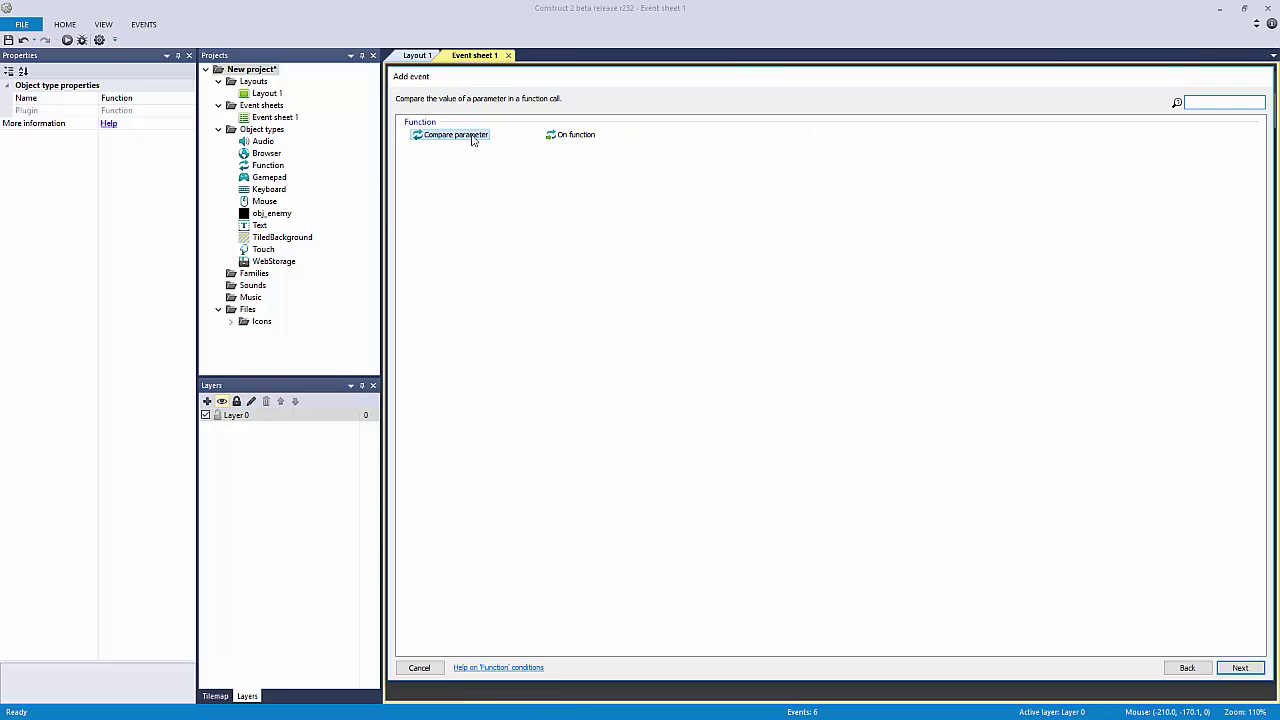
click(564, 143)
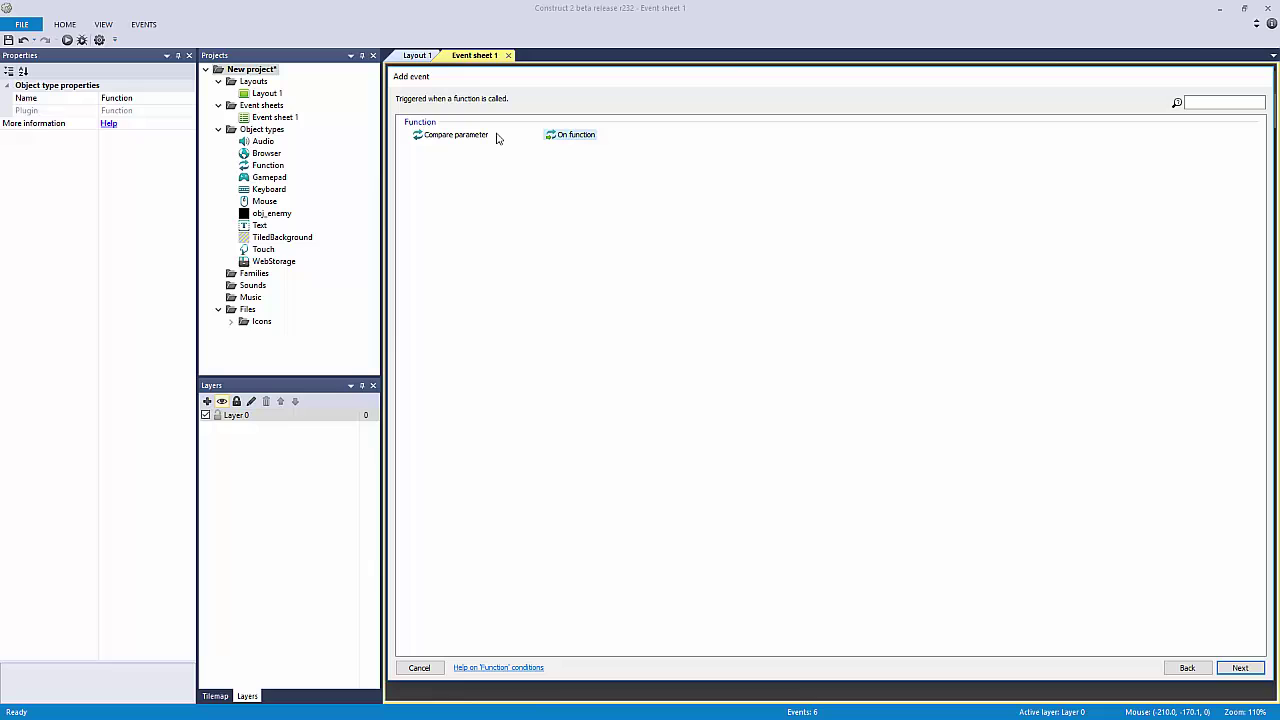
double_click(578, 134)
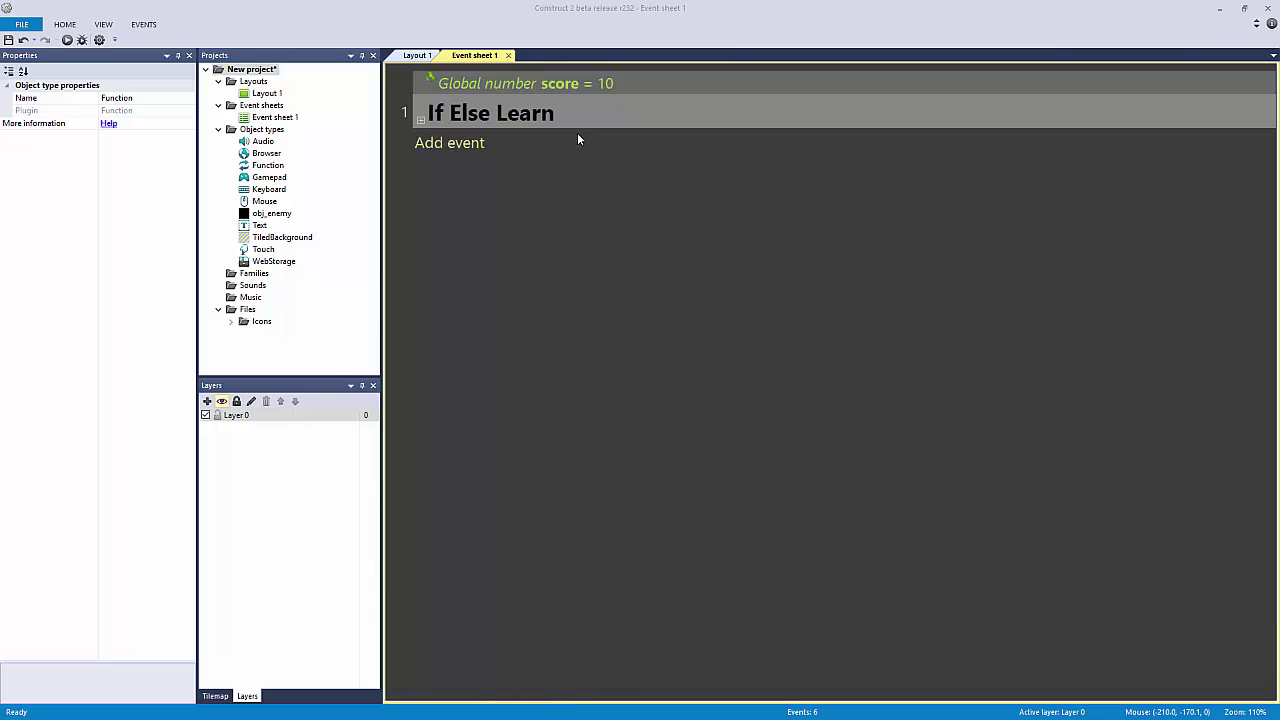
key(Right)
key(Left)
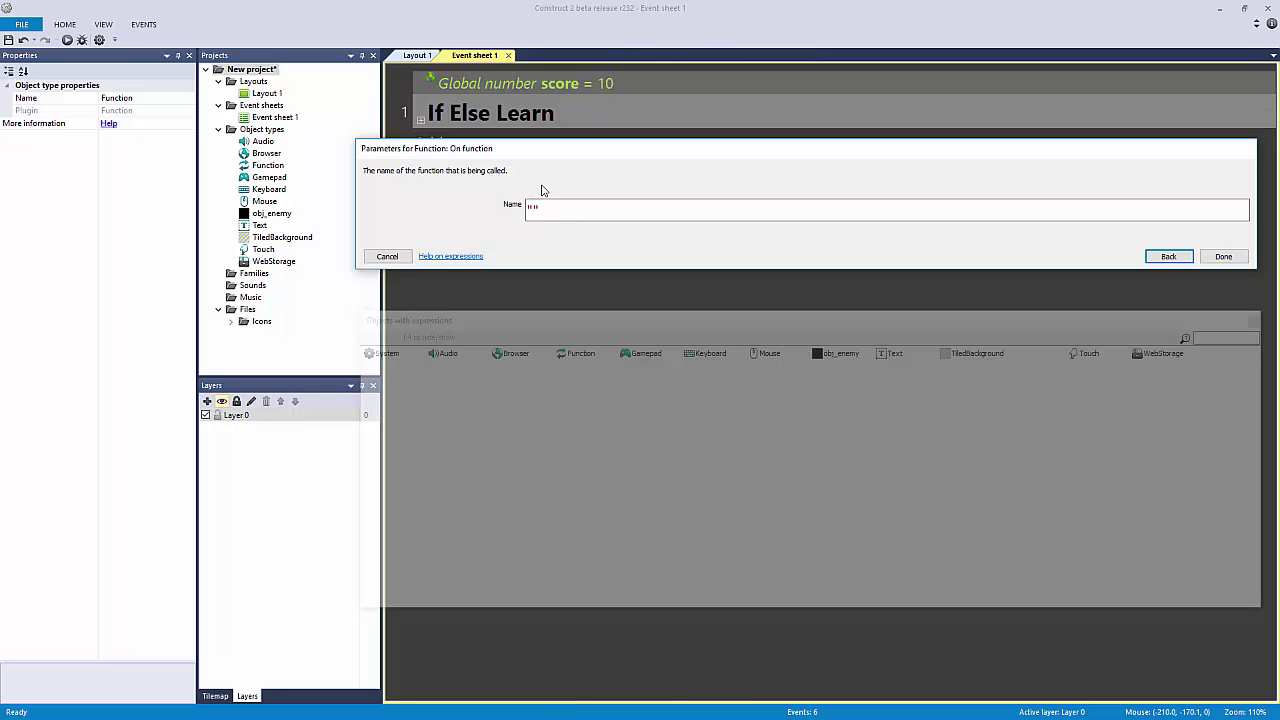
text(set_)
text(scoure)
key(BackSpace)
key(BackSpace)
key(BackSpace)
text(re)
text(_func)
key(Return)
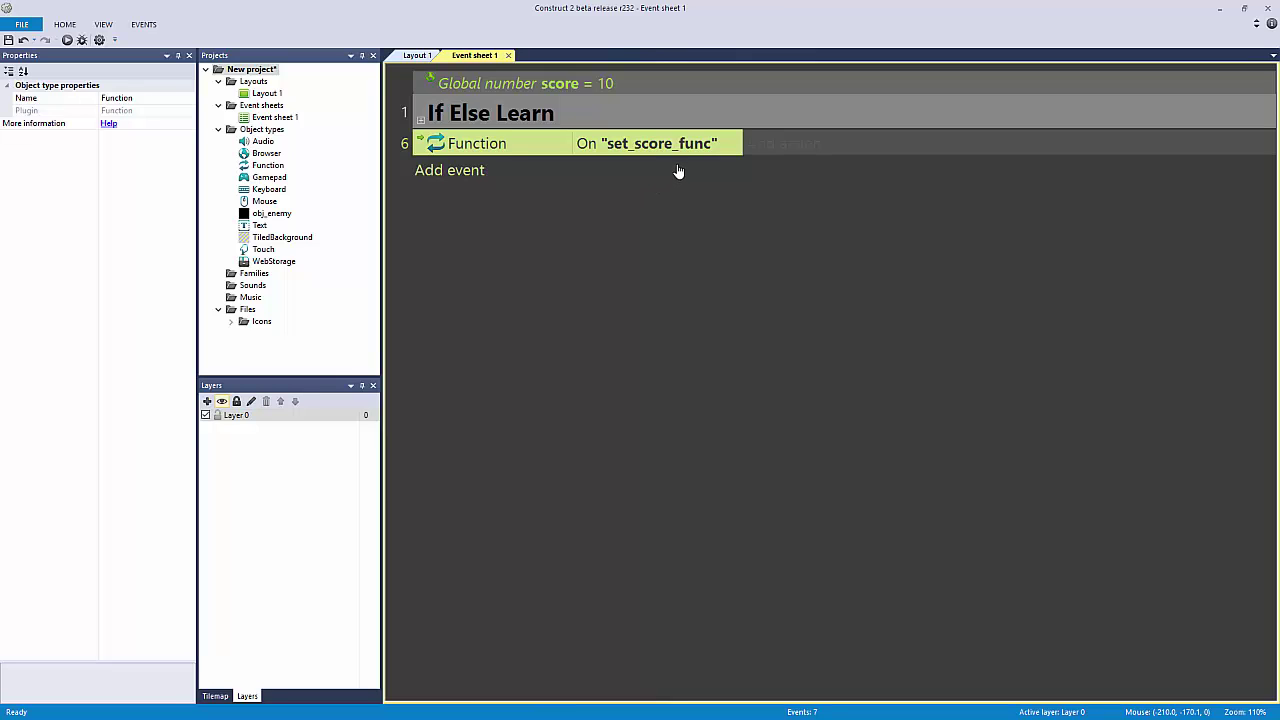
click(657, 270)
click(492, 137)
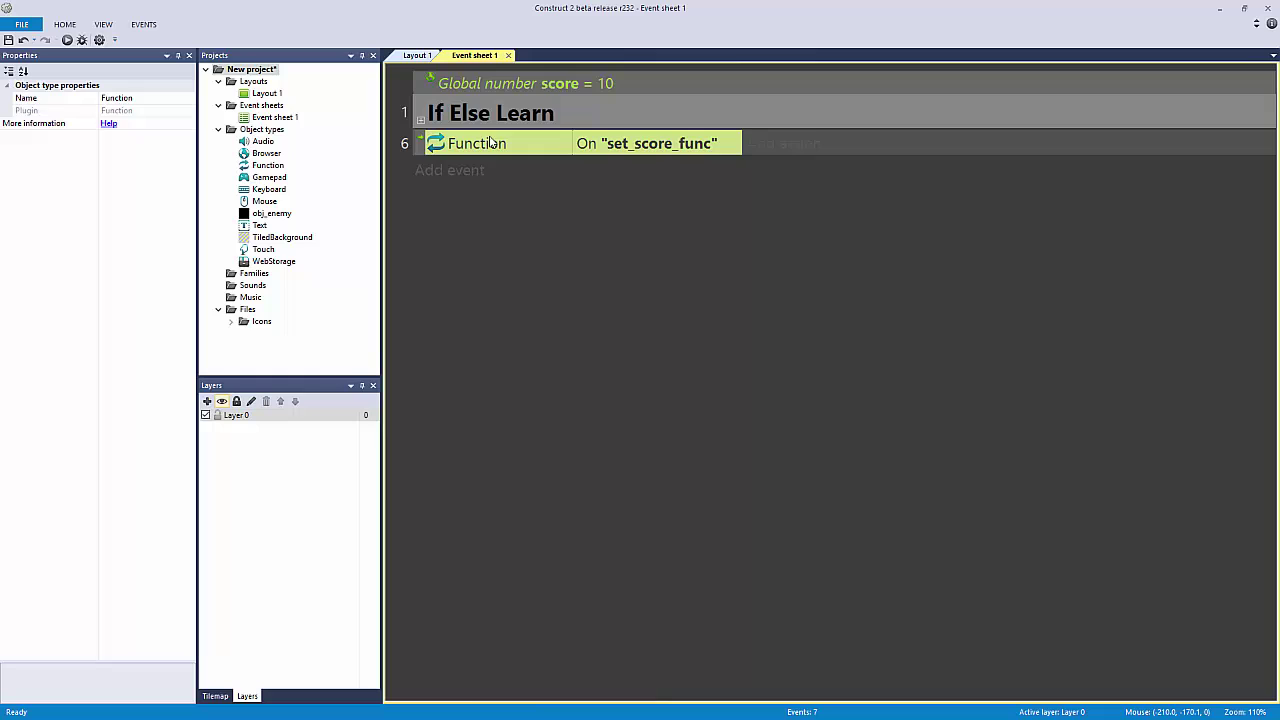
click(420, 148)
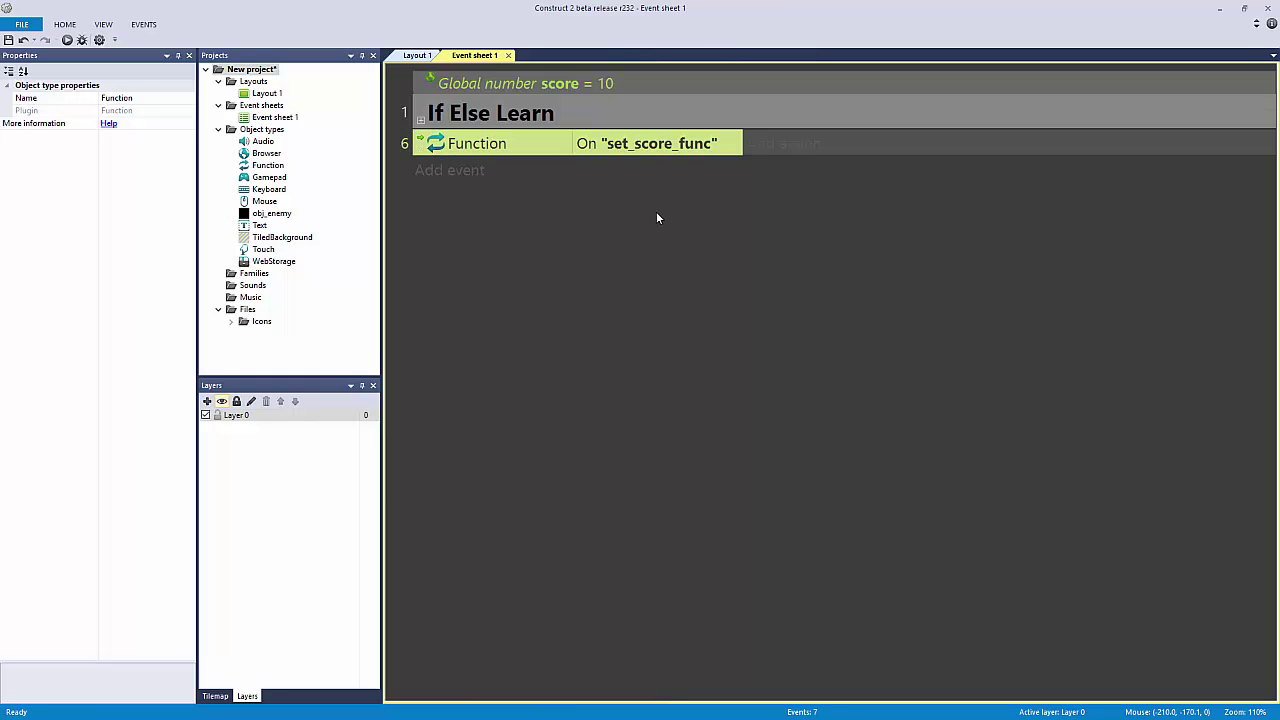
key(ctrl+c)
key(ctrl+v)
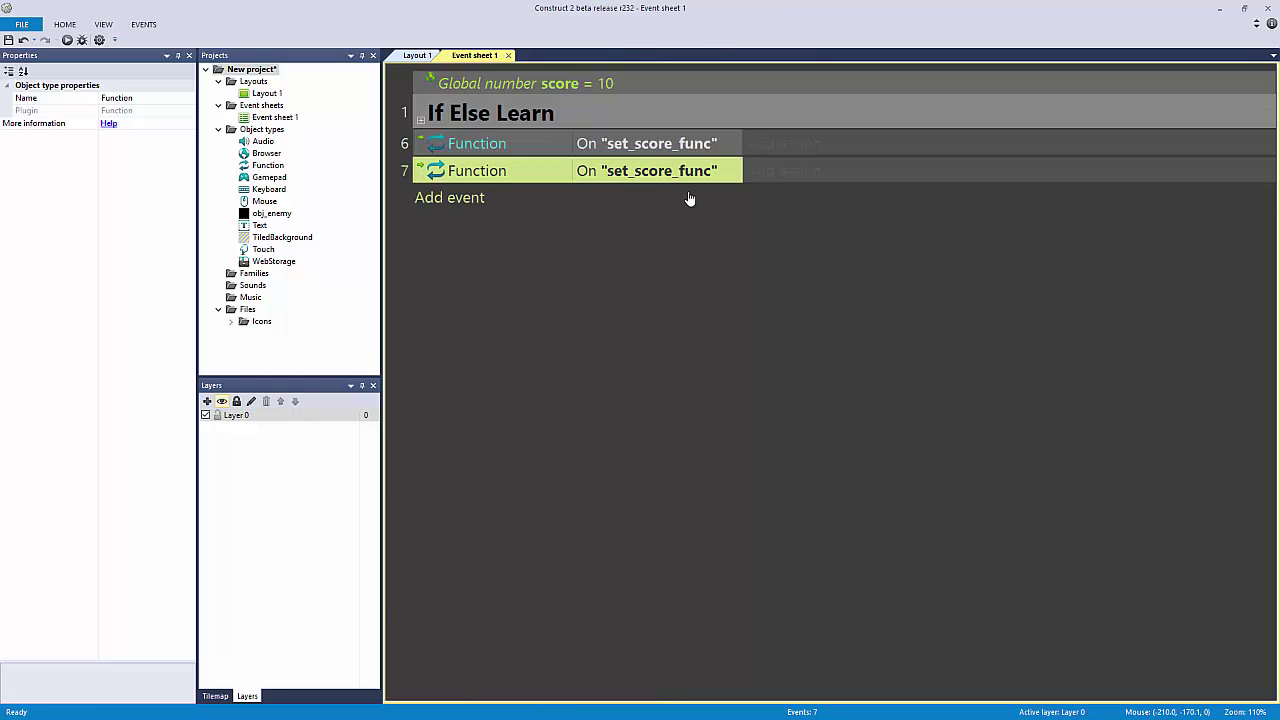
double_click(680, 170)
click(597, 211)
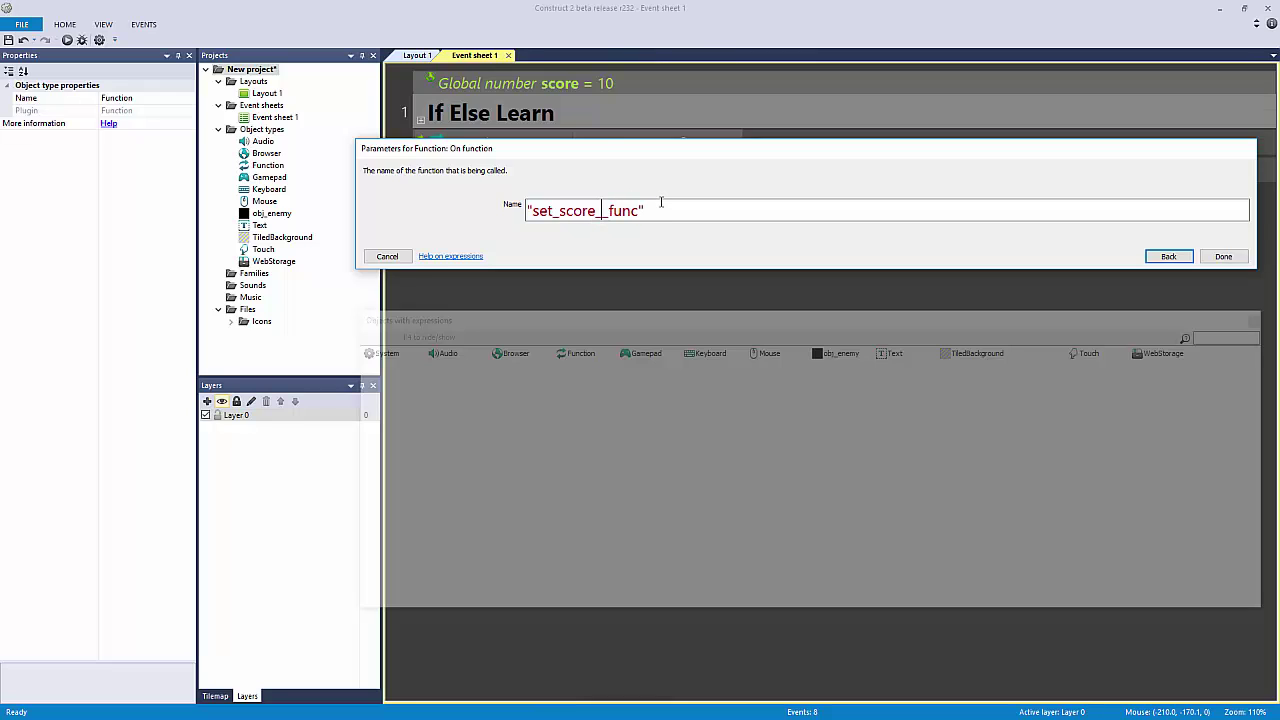
key(BackSpace)
key(BackSpace)
key(BackSpace)
key(BackSpace)
key(BackSpace)
text(health)
key(Return)
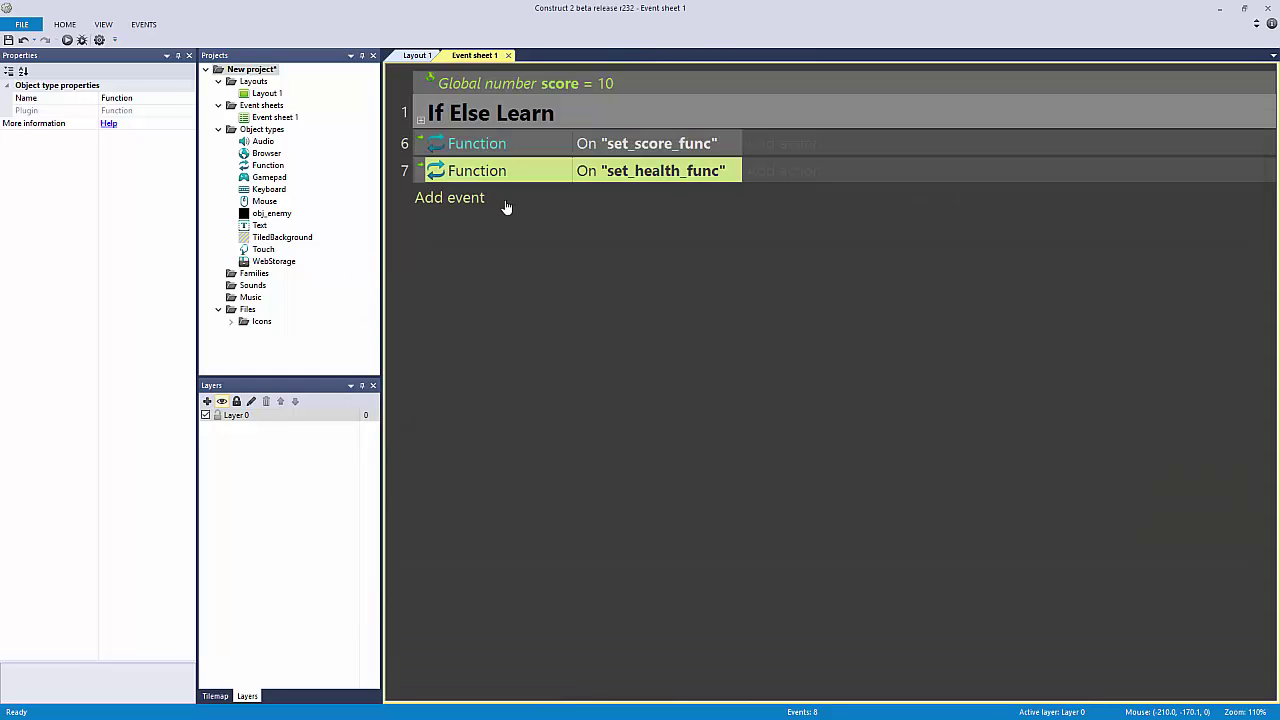
key(ctrl+c)
key(ctrl+v)
key(ctrl+v)
key(ctrl+v)
key(ctrl+v)
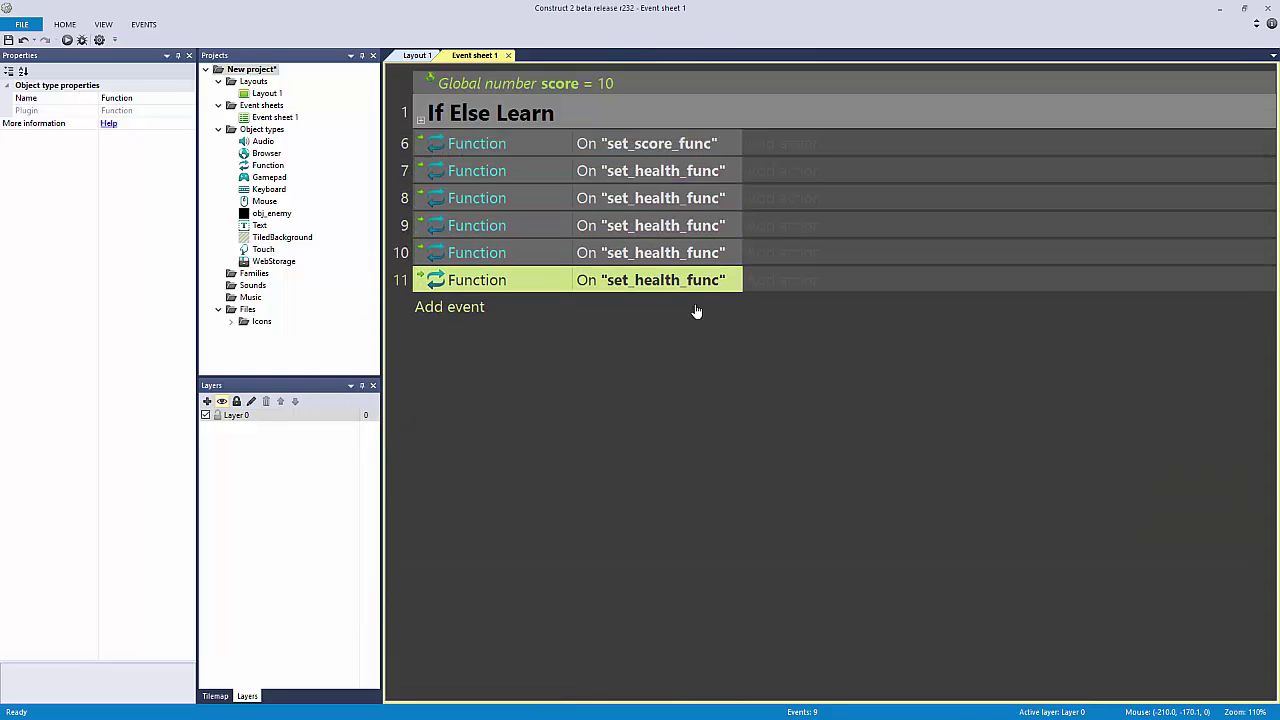
shift+click(428, 172)
key(Delete)
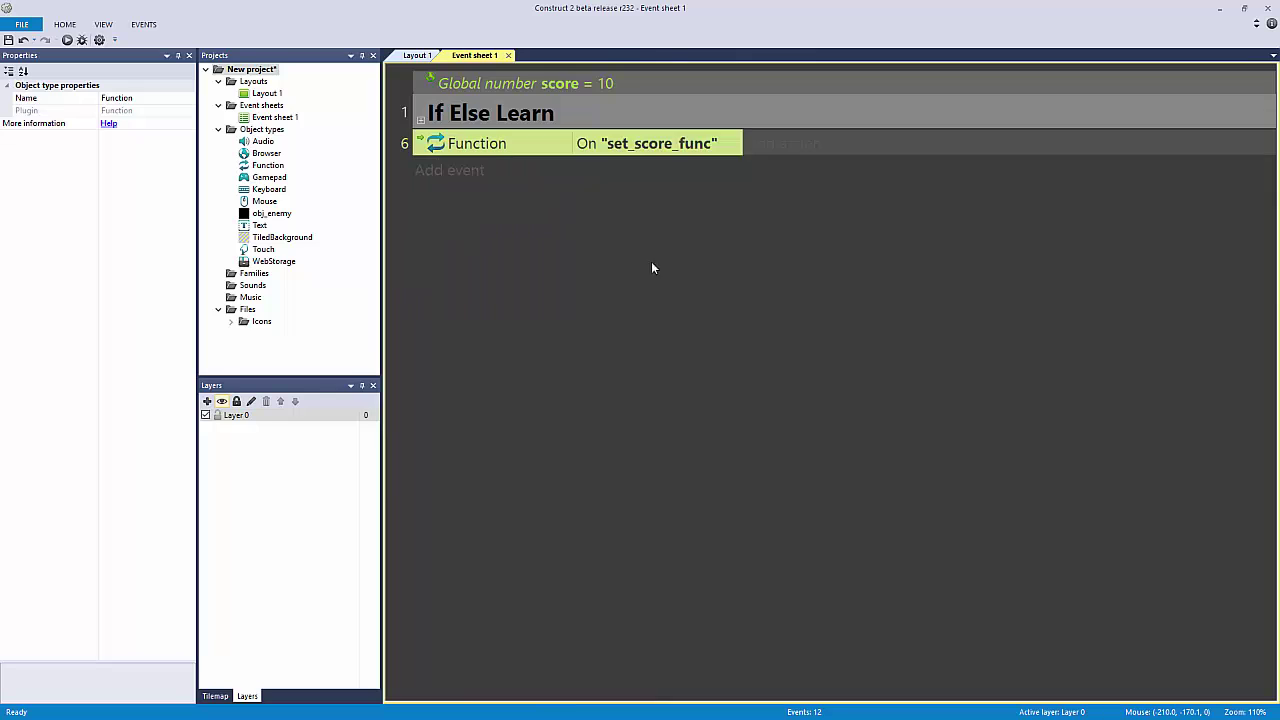
click(651, 268)
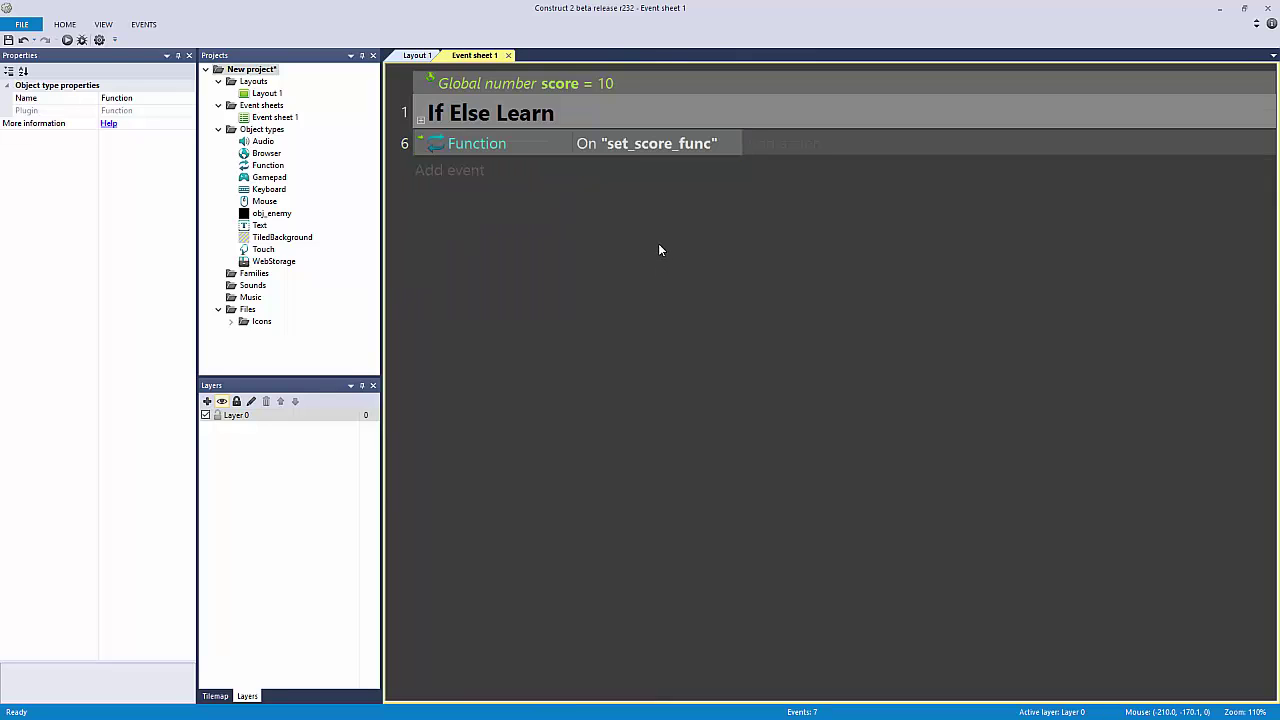
ctrl+scroll(680, 245, up, 2)
ctrl+scroll(792, 212, up, 1)
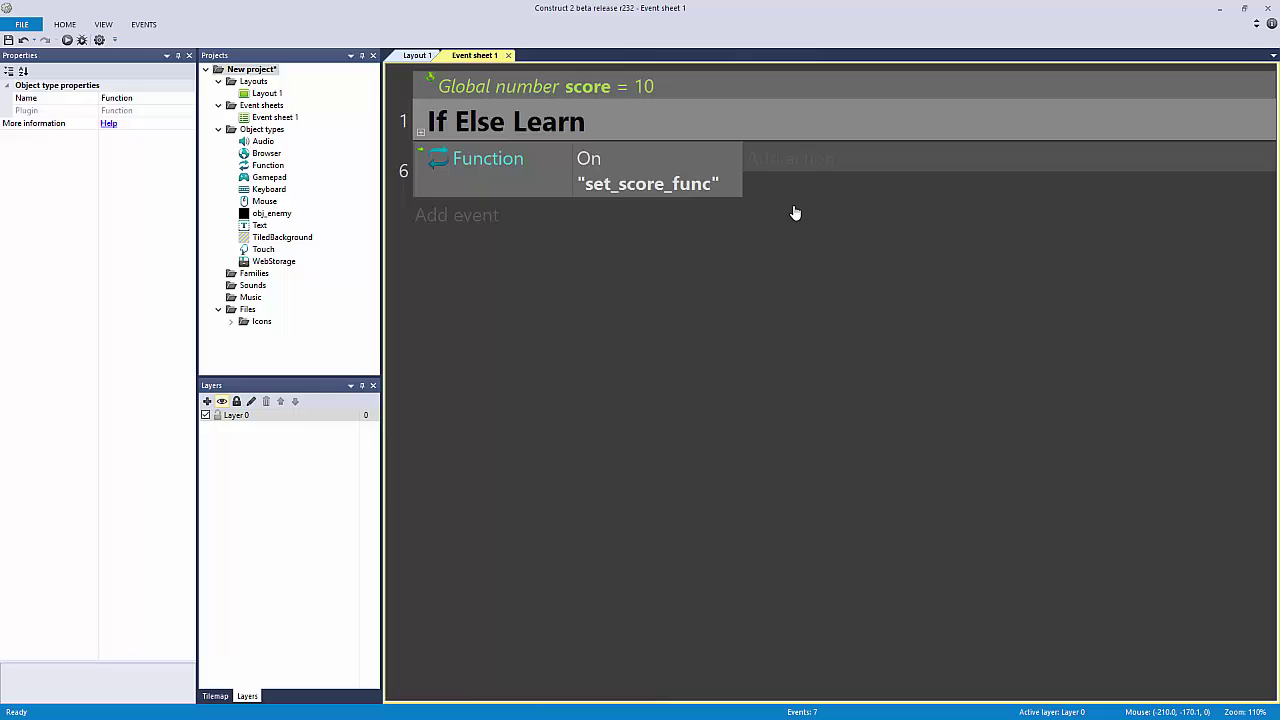
Step: Add a System action to the set_score_func event that sets score to 25
click(720, 186)
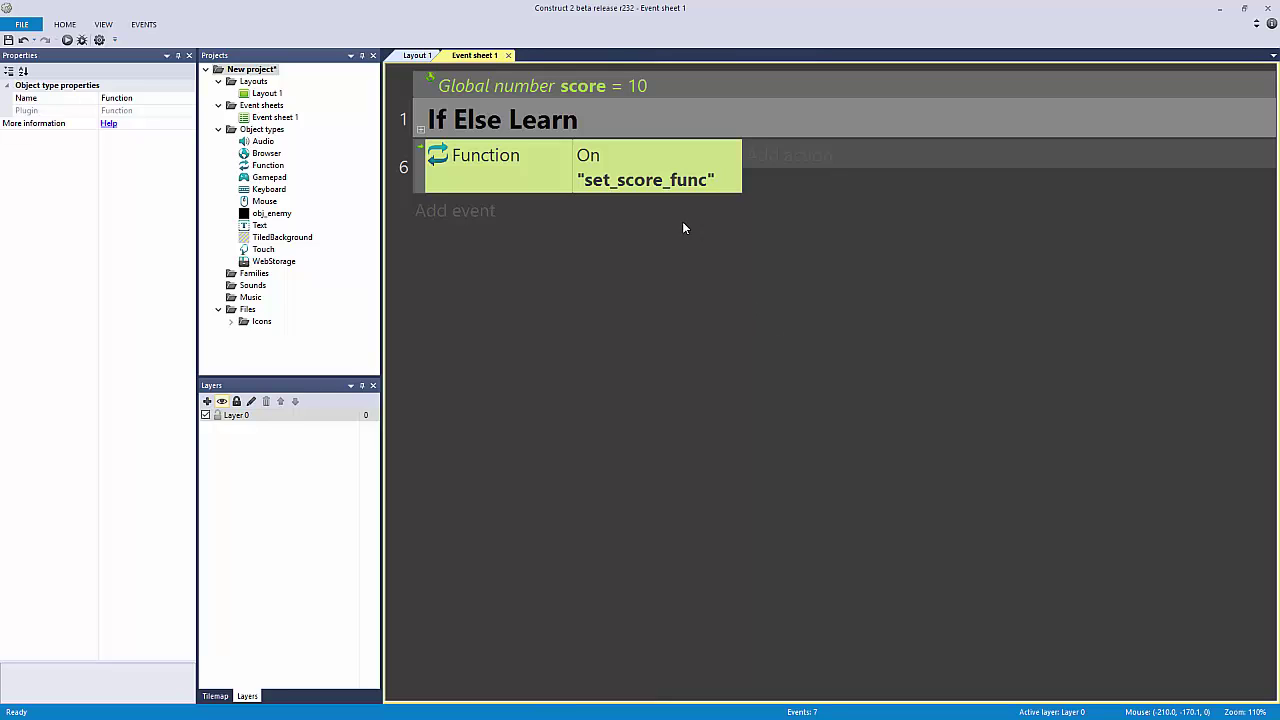
click(800, 156)
double_click(420, 132)
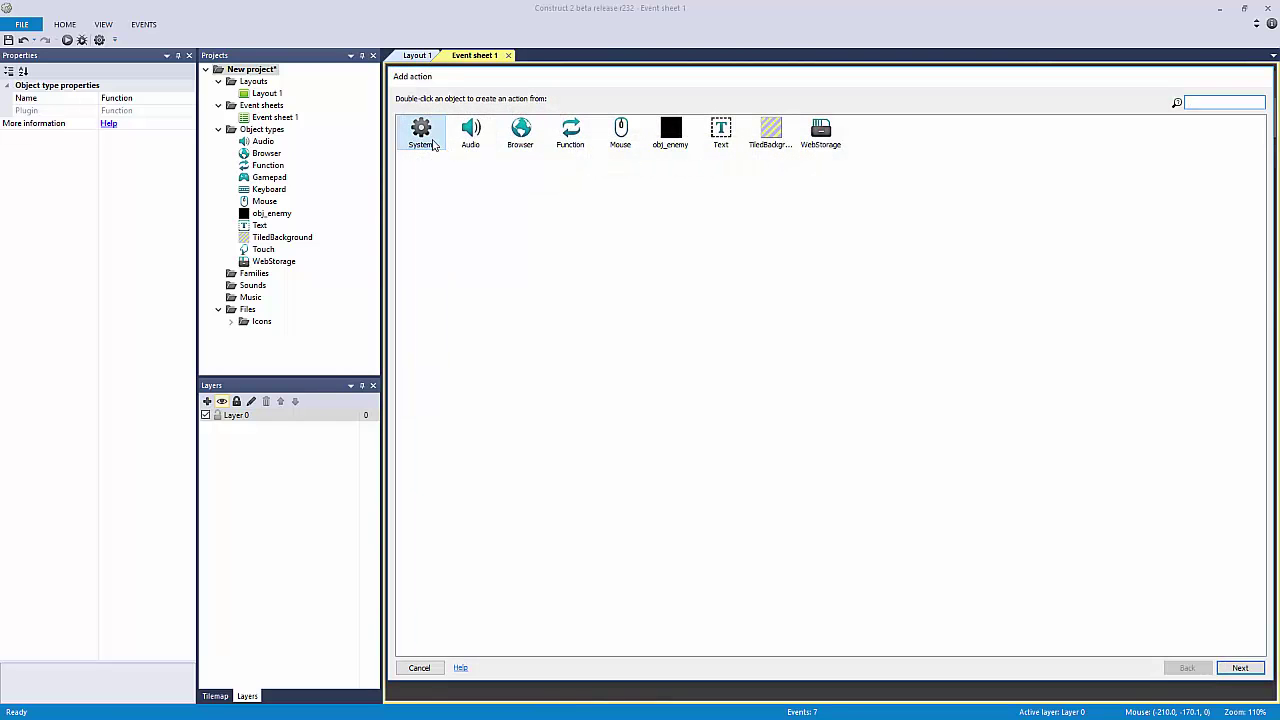
double_click(703, 226)
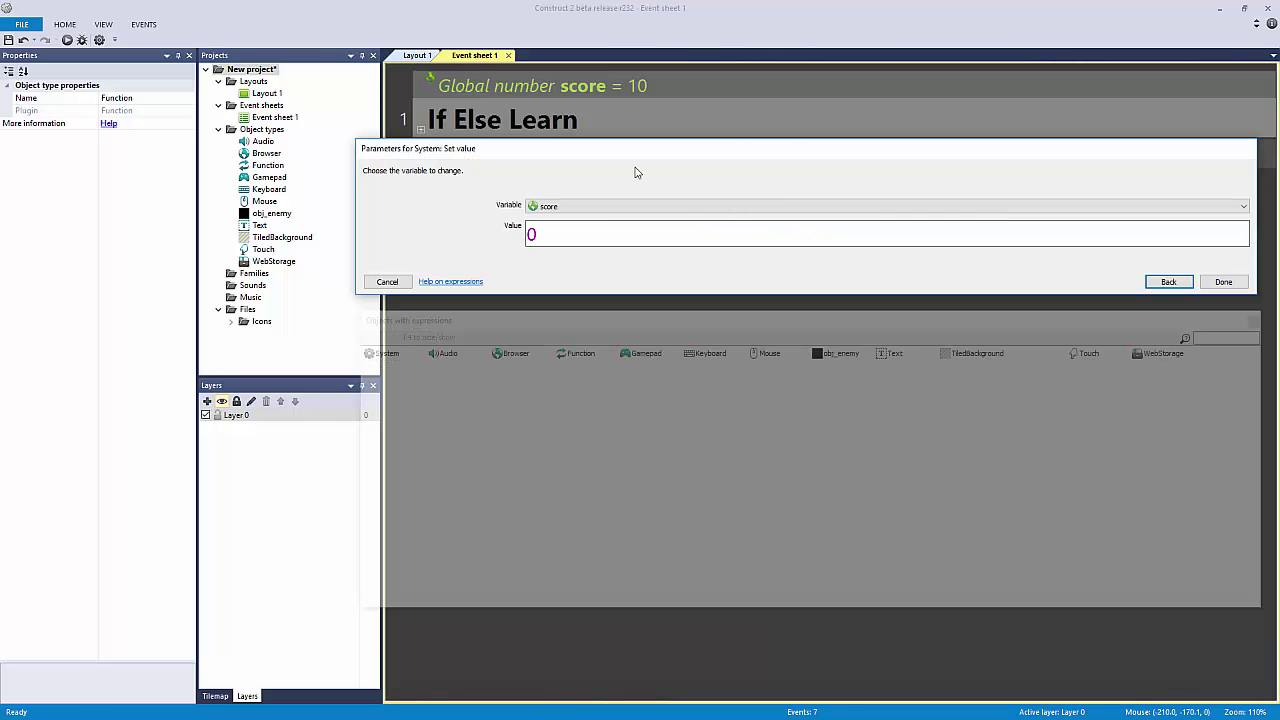
text(25)
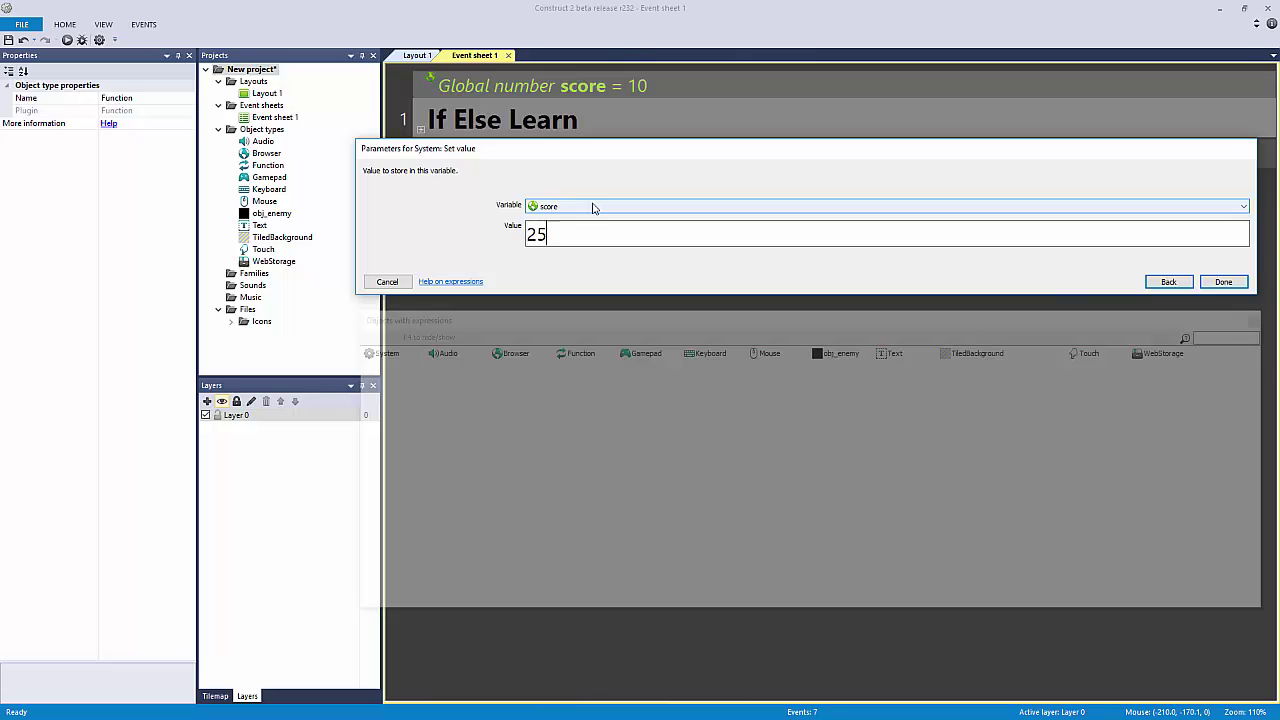
key(Return)
Step: Rename the function event's trigger from set_score_func to add_score_func
click(554, 190)
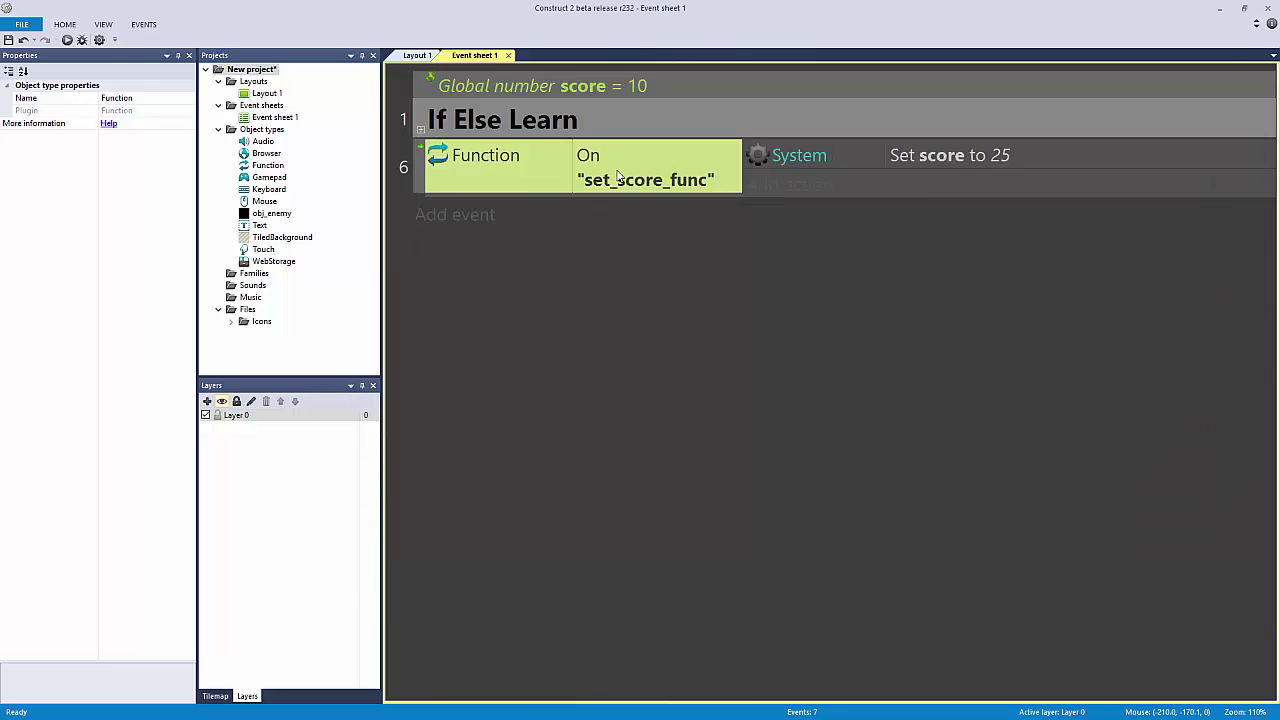
click(858, 160)
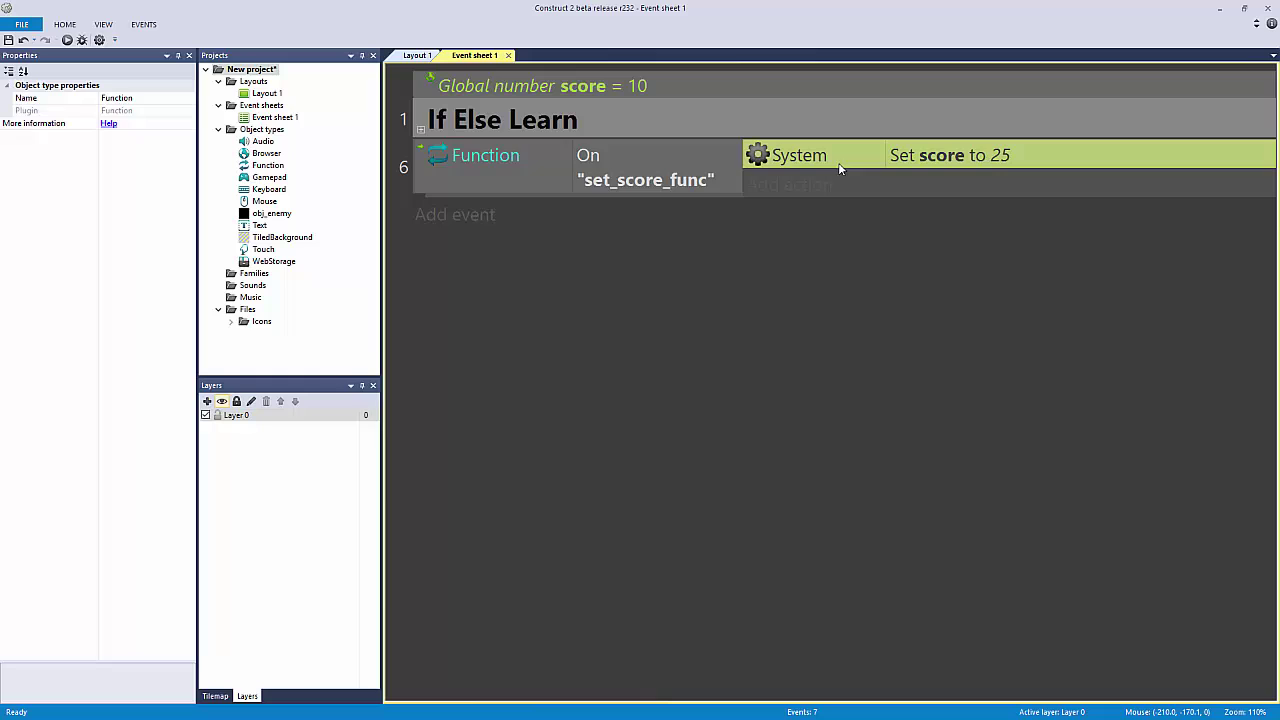
double_click(838, 160)
click(387, 281)
double_click(645, 184)
click(563, 213)
key(BackSpace)
key(BackSpace)
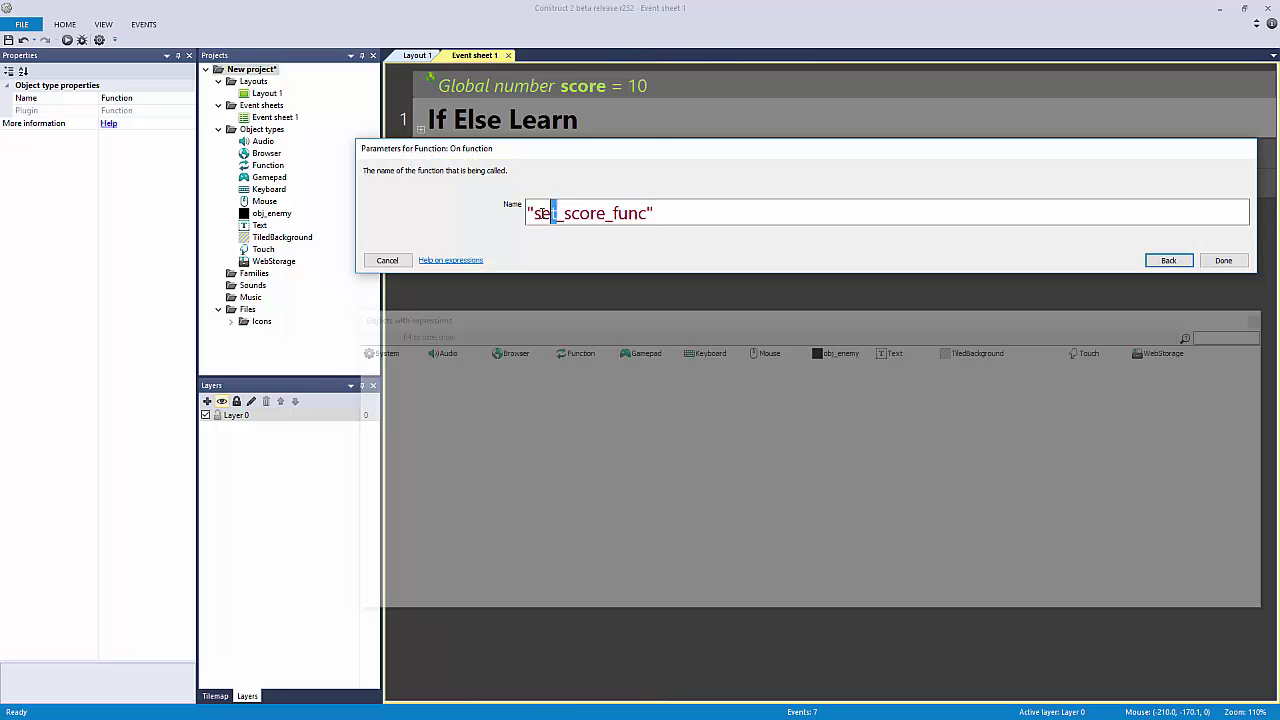
key(BackSpace)
text(add)
key(Return)
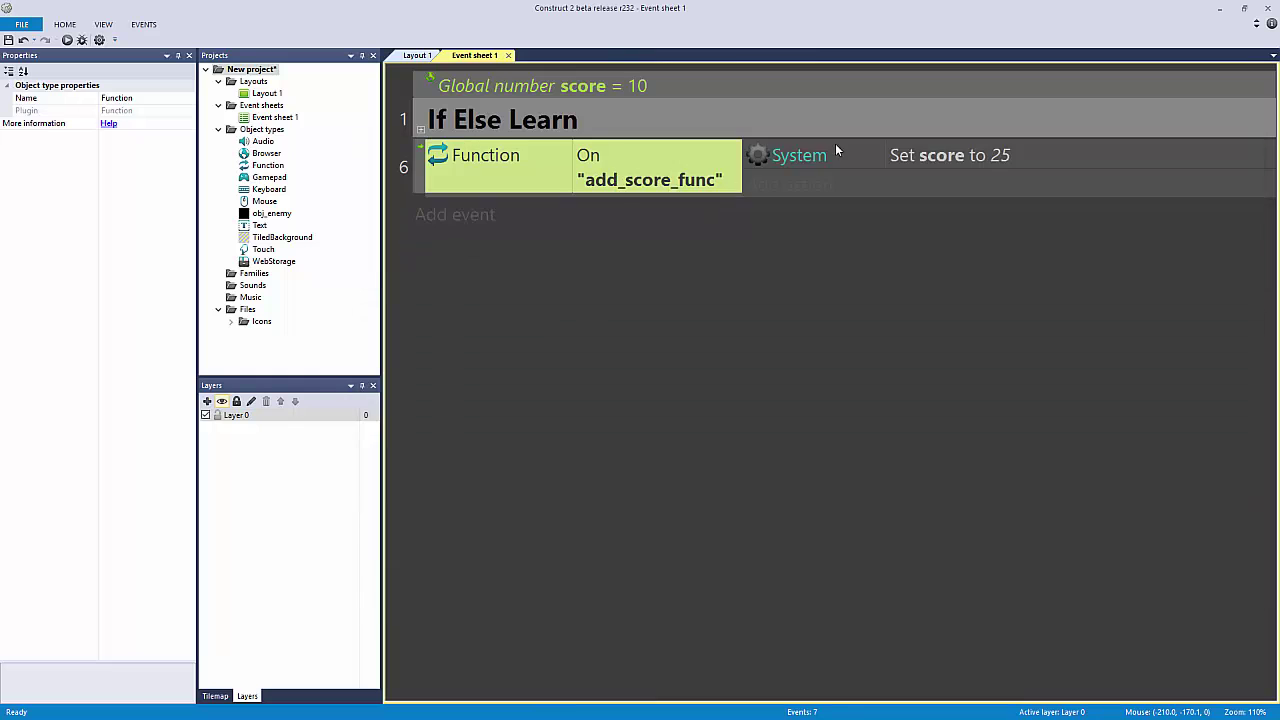
Step: Change the action from setting score to 25 into adding 5 to score
double_click(835, 150)
click(1166, 281)
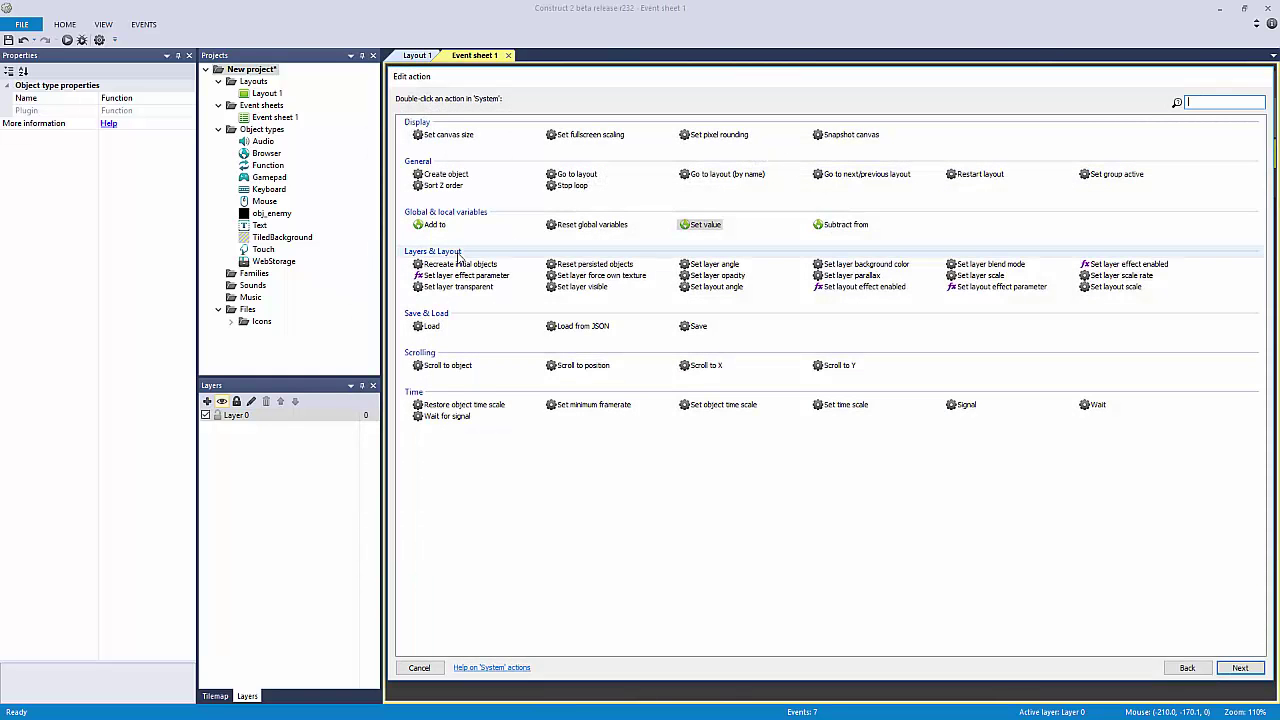
double_click(436, 229)
text(5)
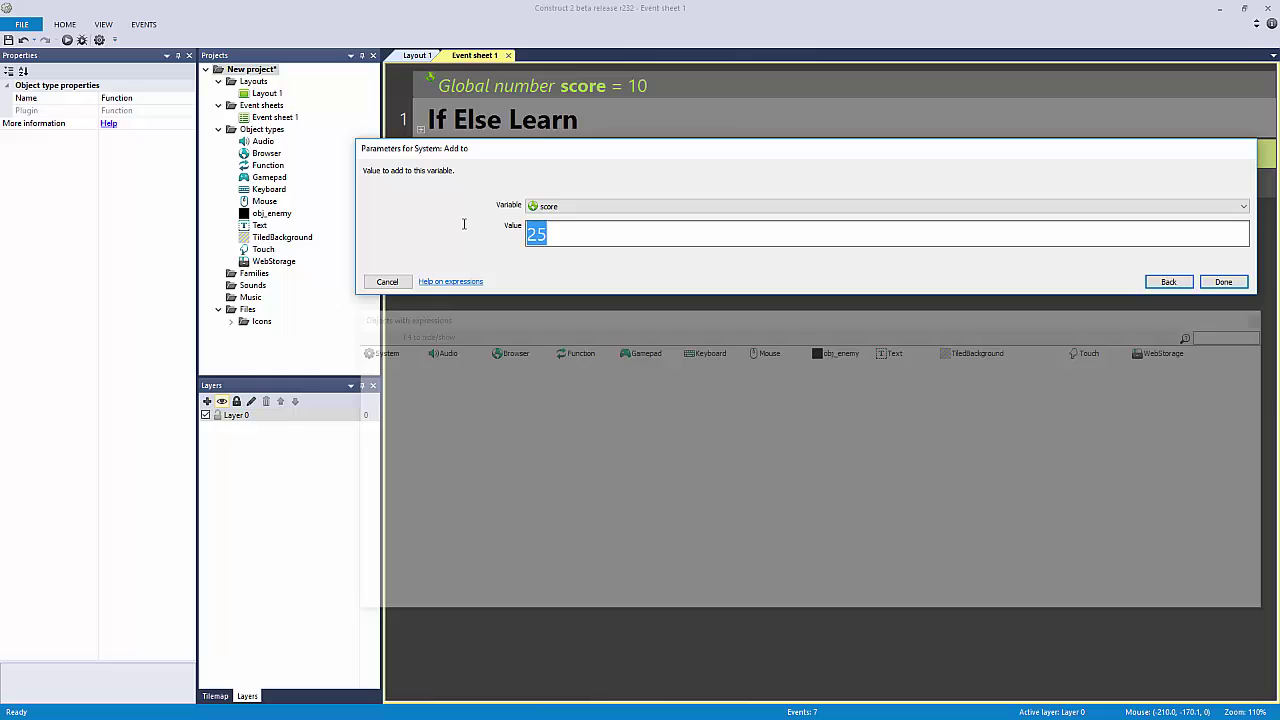
key(Return)
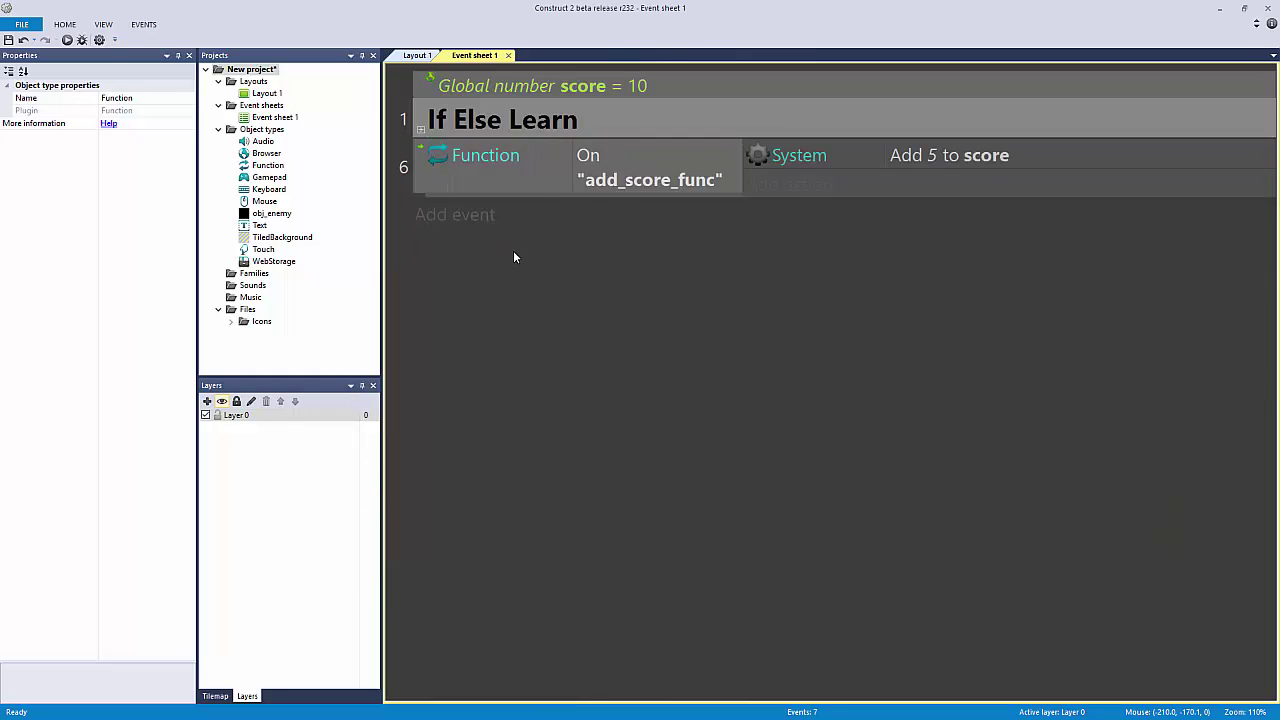
Step: Delete the if/else pseudo-code comment from the expanded If Else Learn group
click(420, 129)
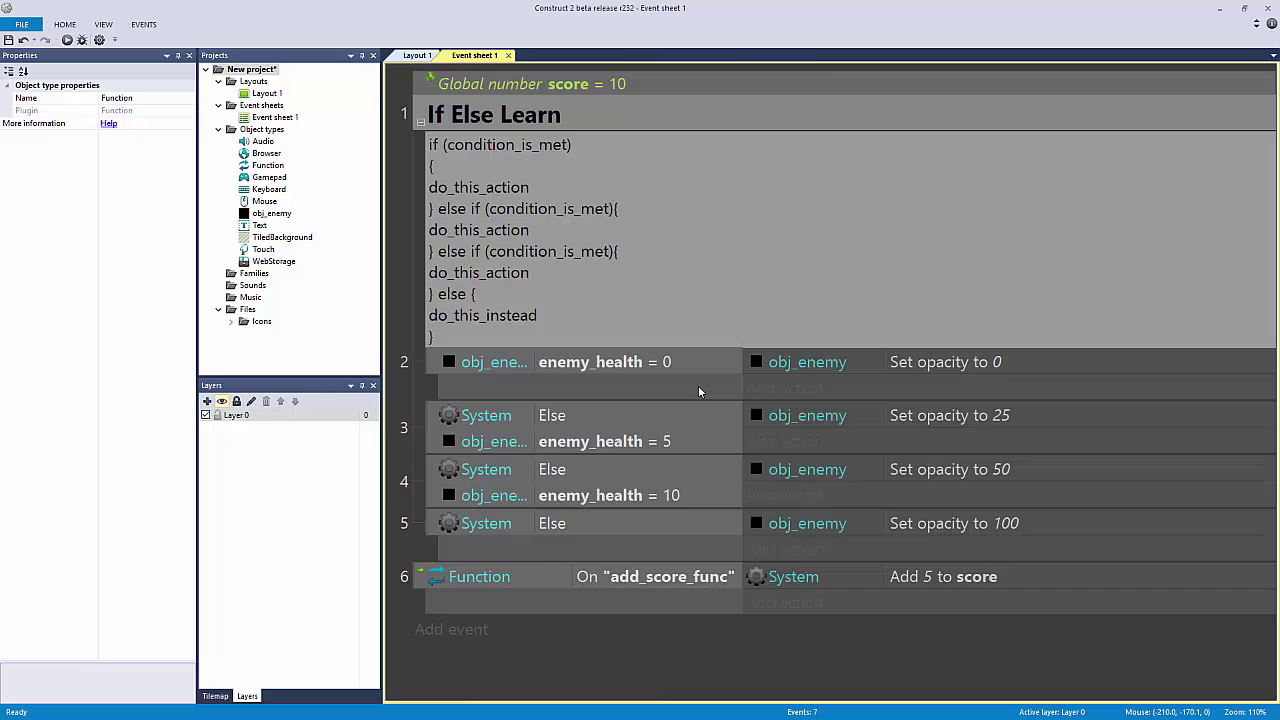
click(616, 365)
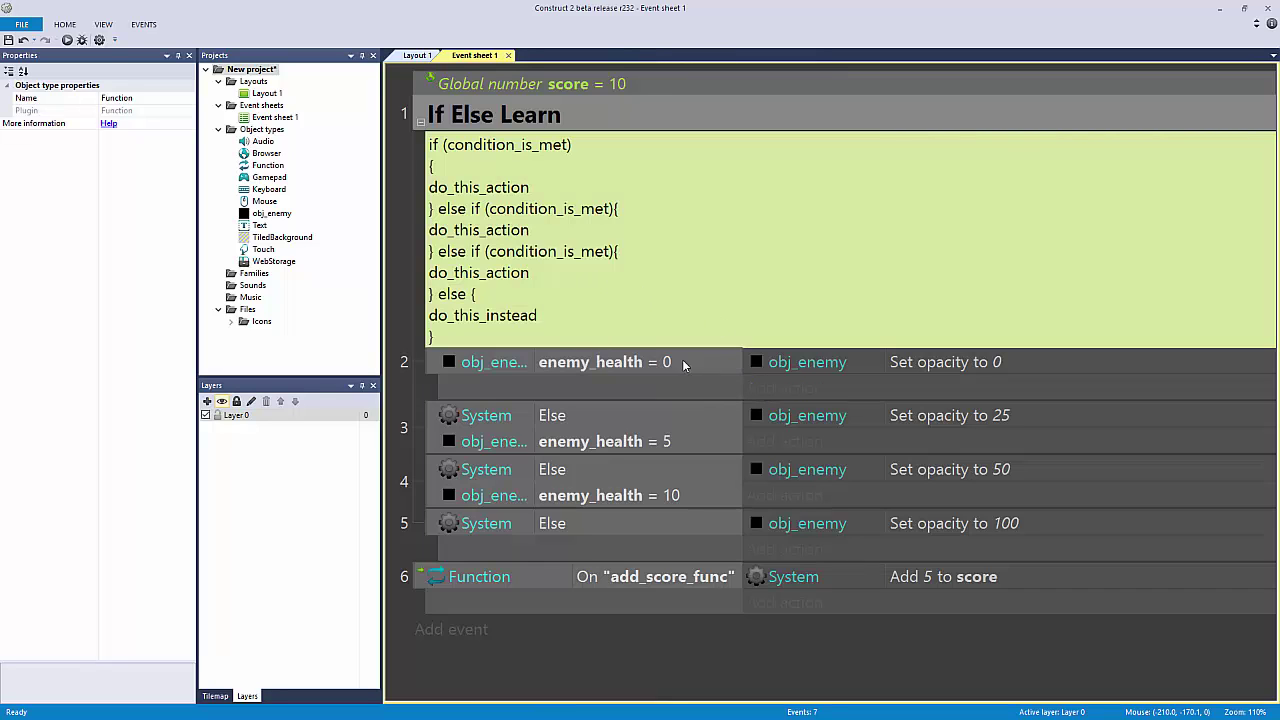
click(731, 323)
key(Delete)
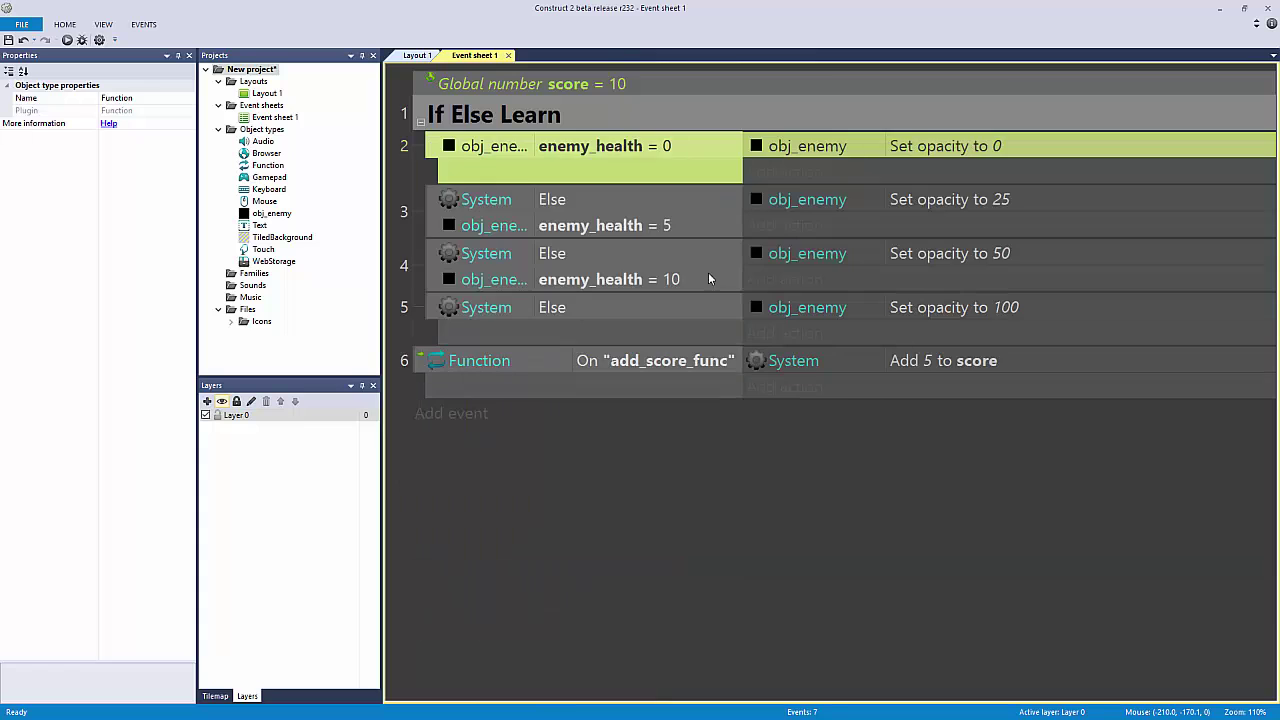
Step: Add a Function 'Call function' action named add_score_func to the enemy_health = 0 event
click(785, 171)
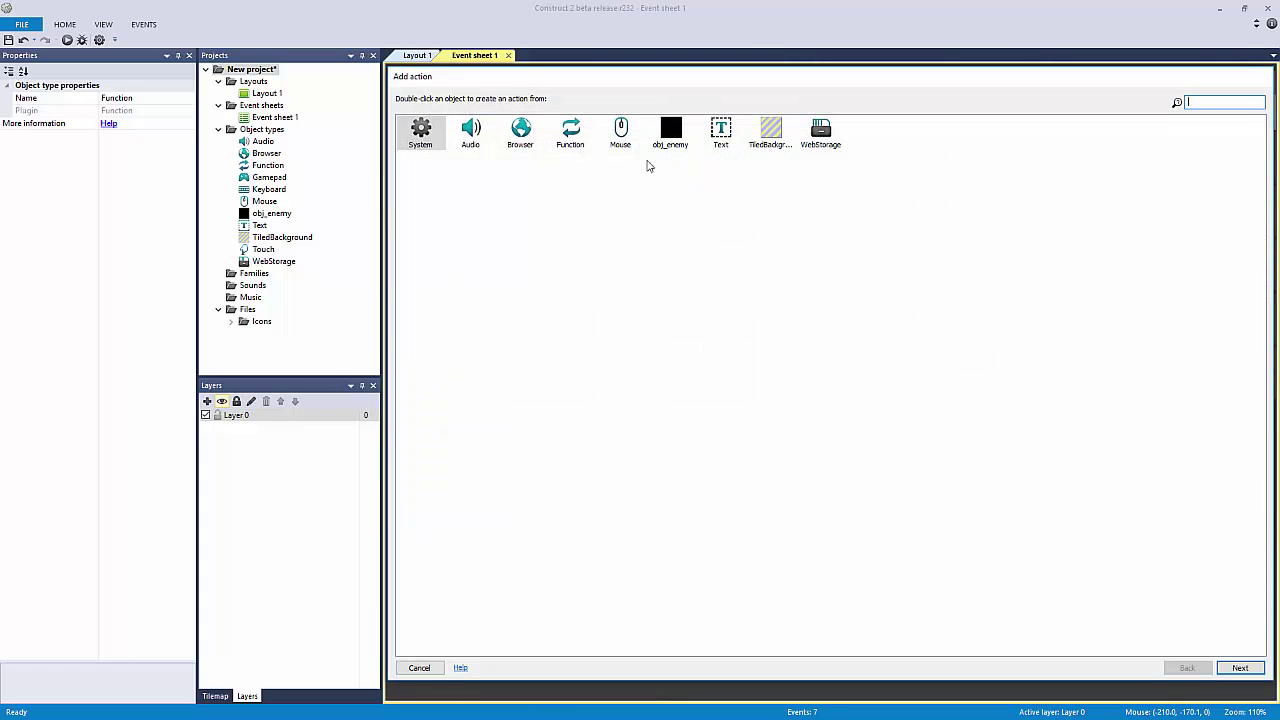
double_click(575, 140)
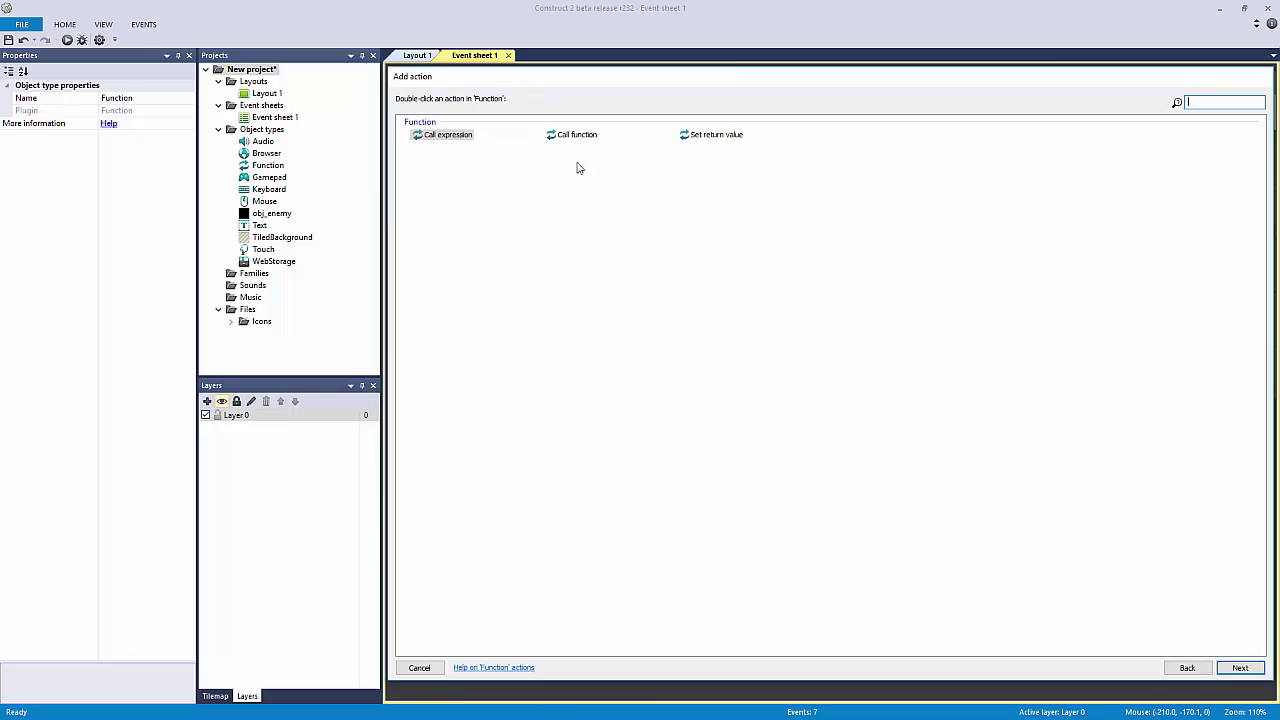
click(463, 140)
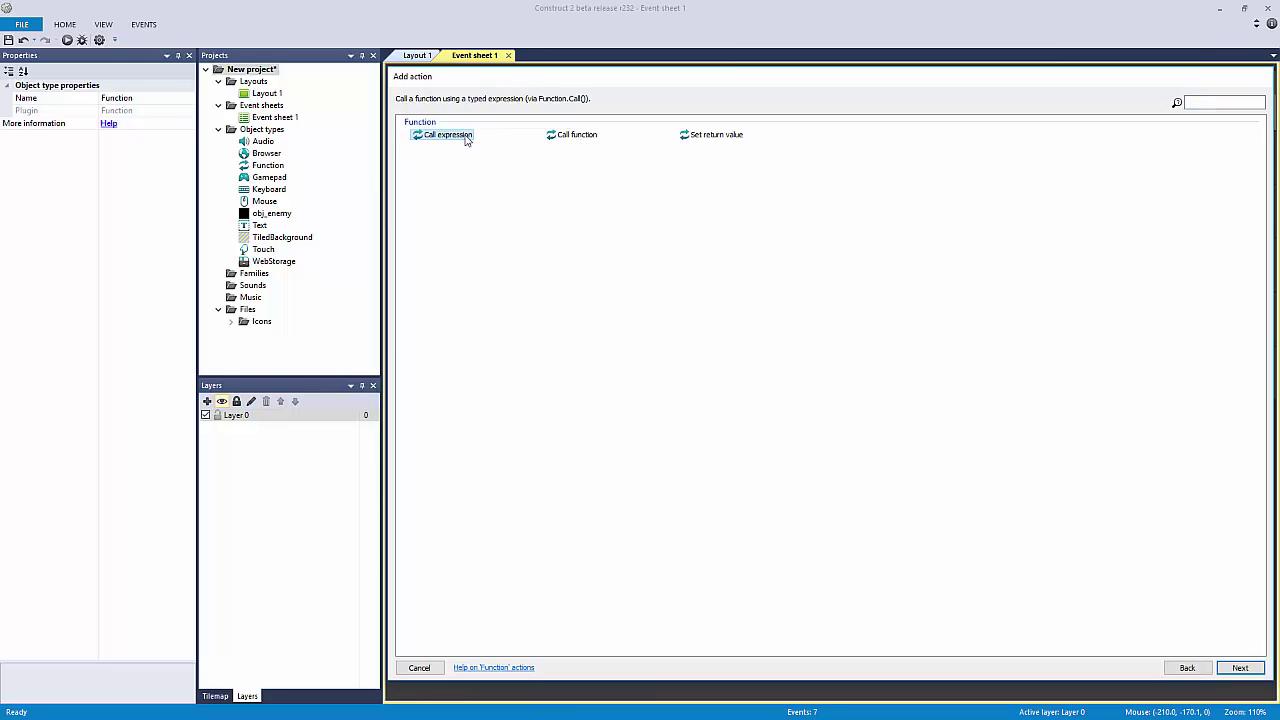
click(569, 141)
click(700, 140)
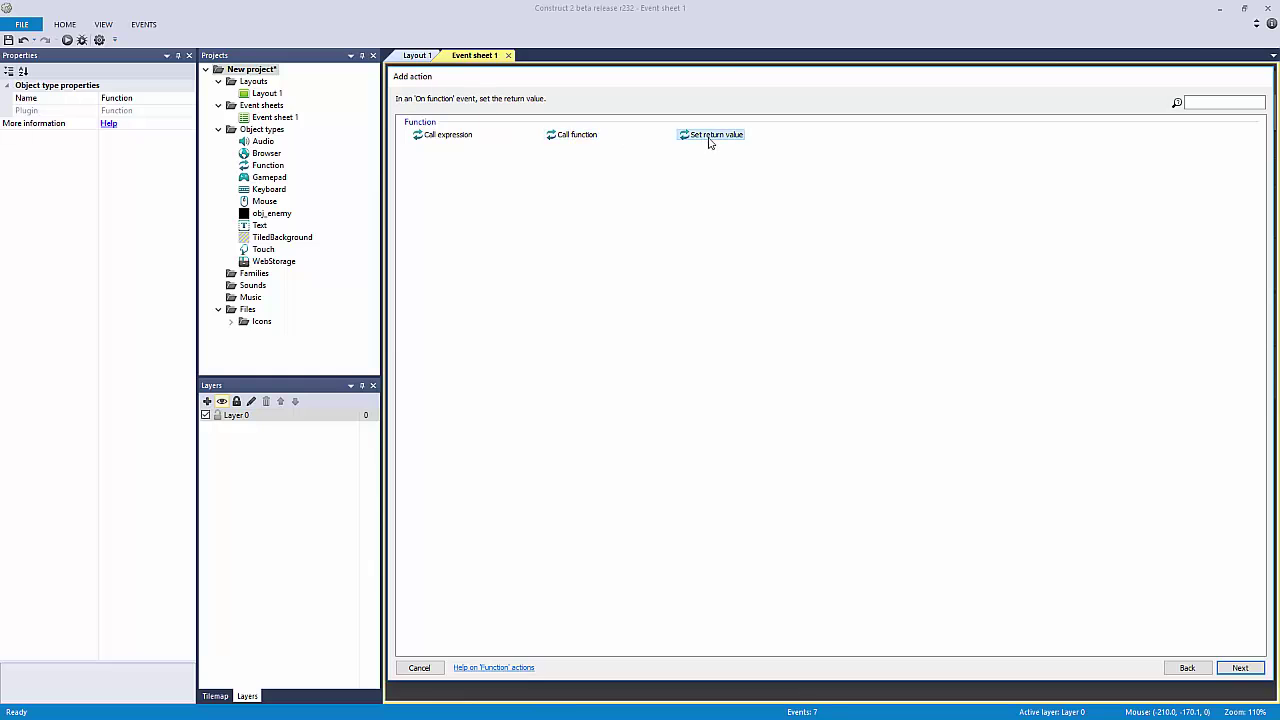
double_click(585, 143)
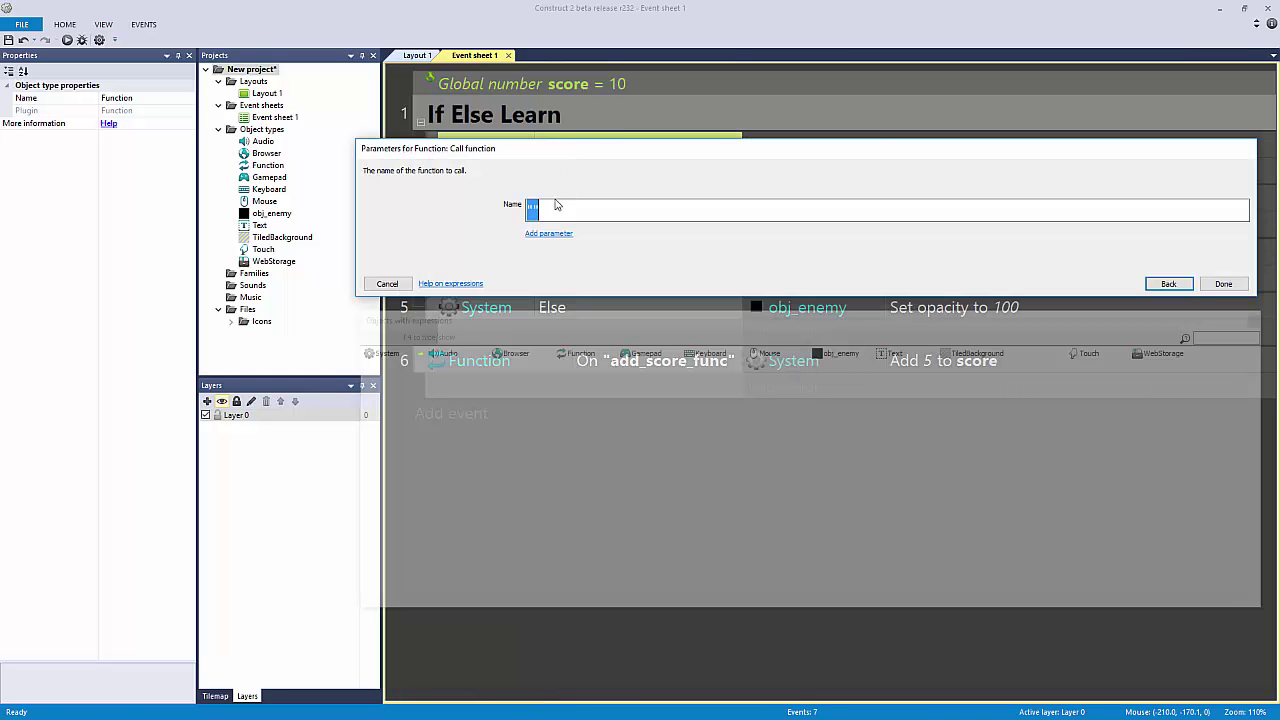
click(535, 208)
text(add_score)
text(_fn)
text(nc)
key(Return)
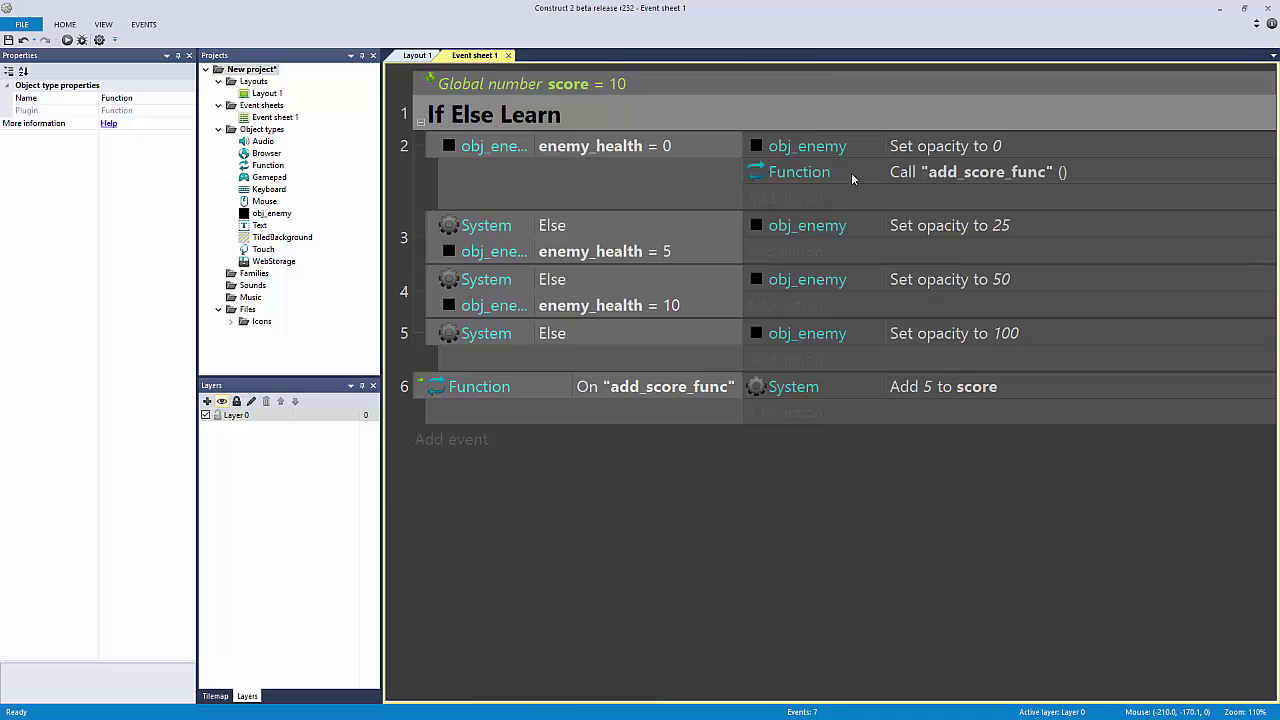
Step: Compare the new add_score_func call with the function event, then start a new event below event 6
click(851, 172)
click(650, 154)
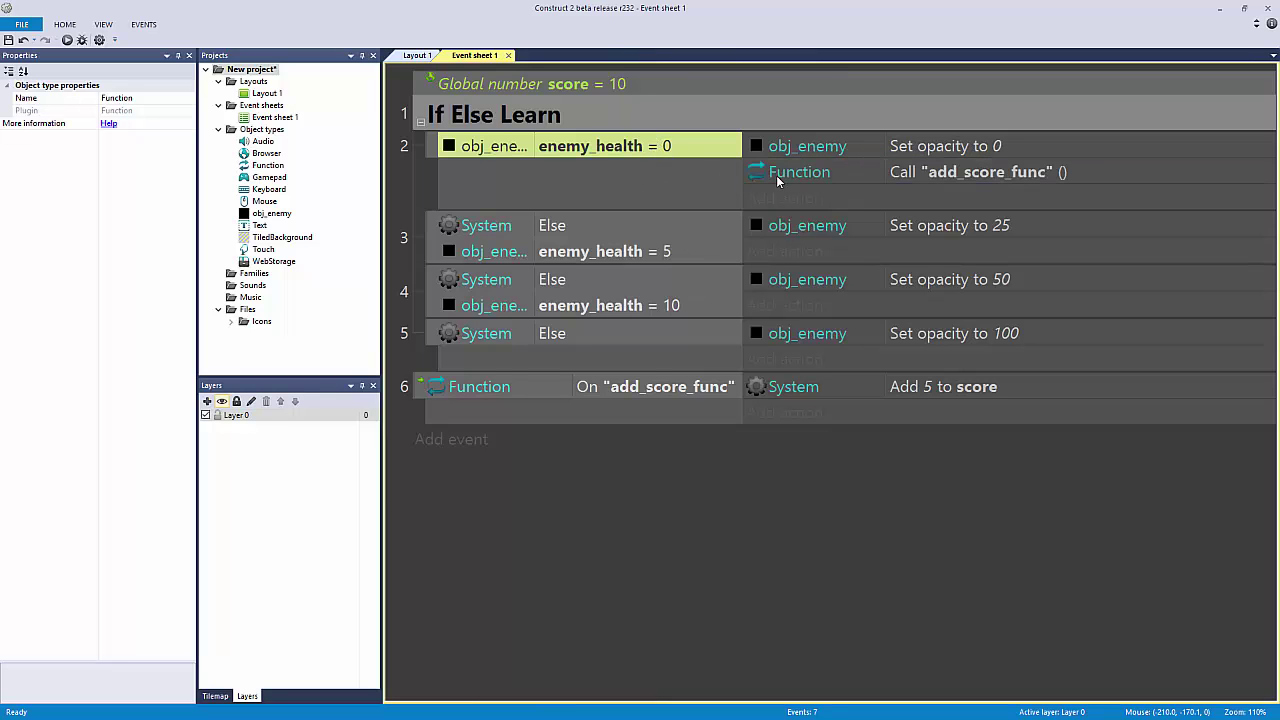
click(781, 175)
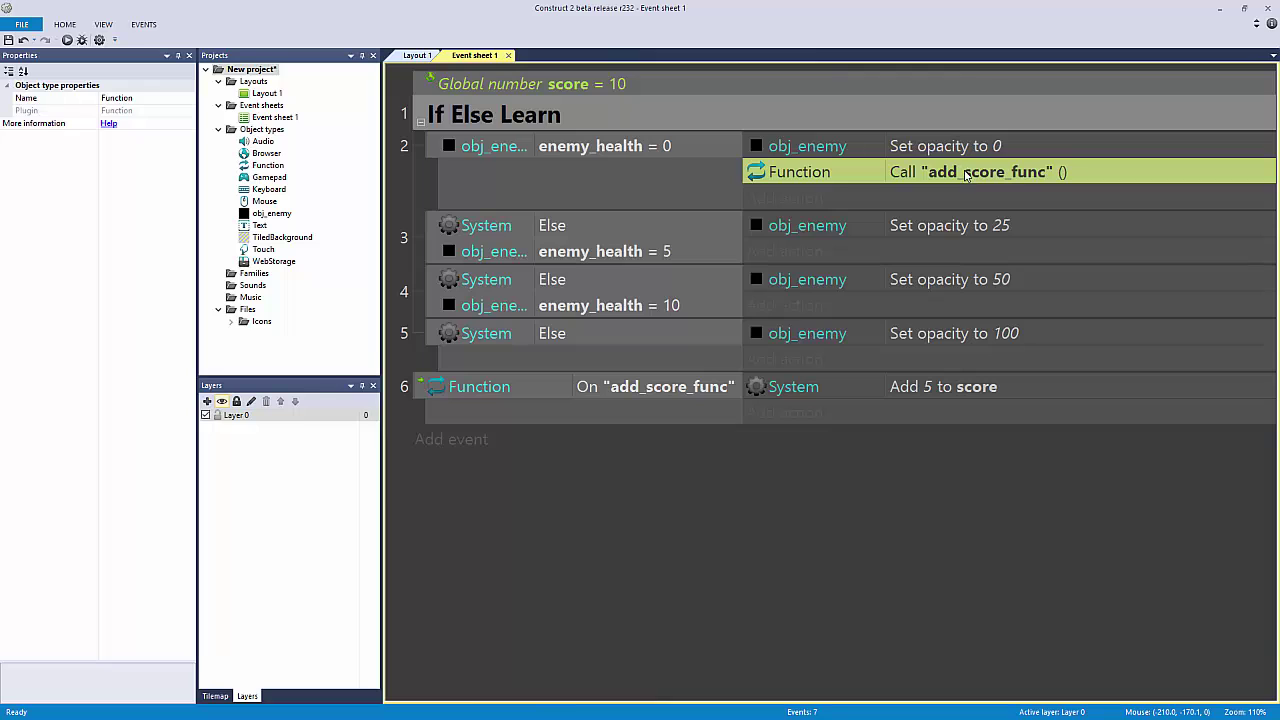
click(709, 397)
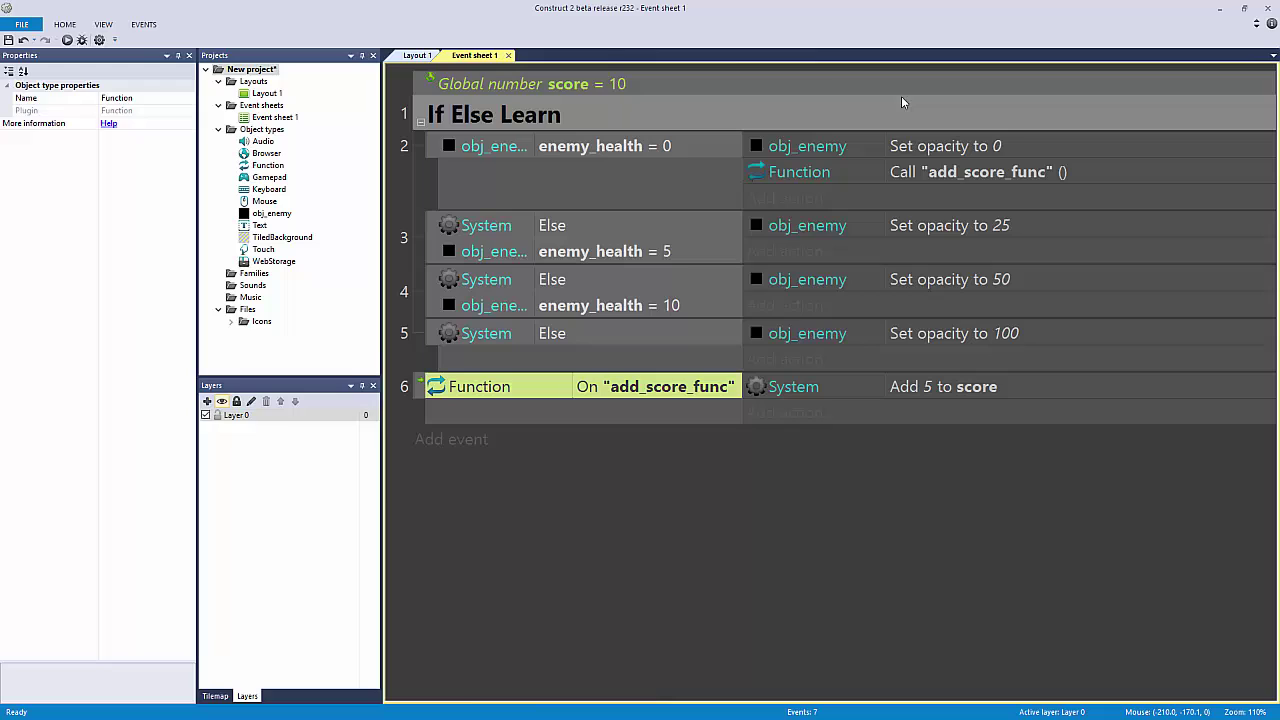
click(817, 170)
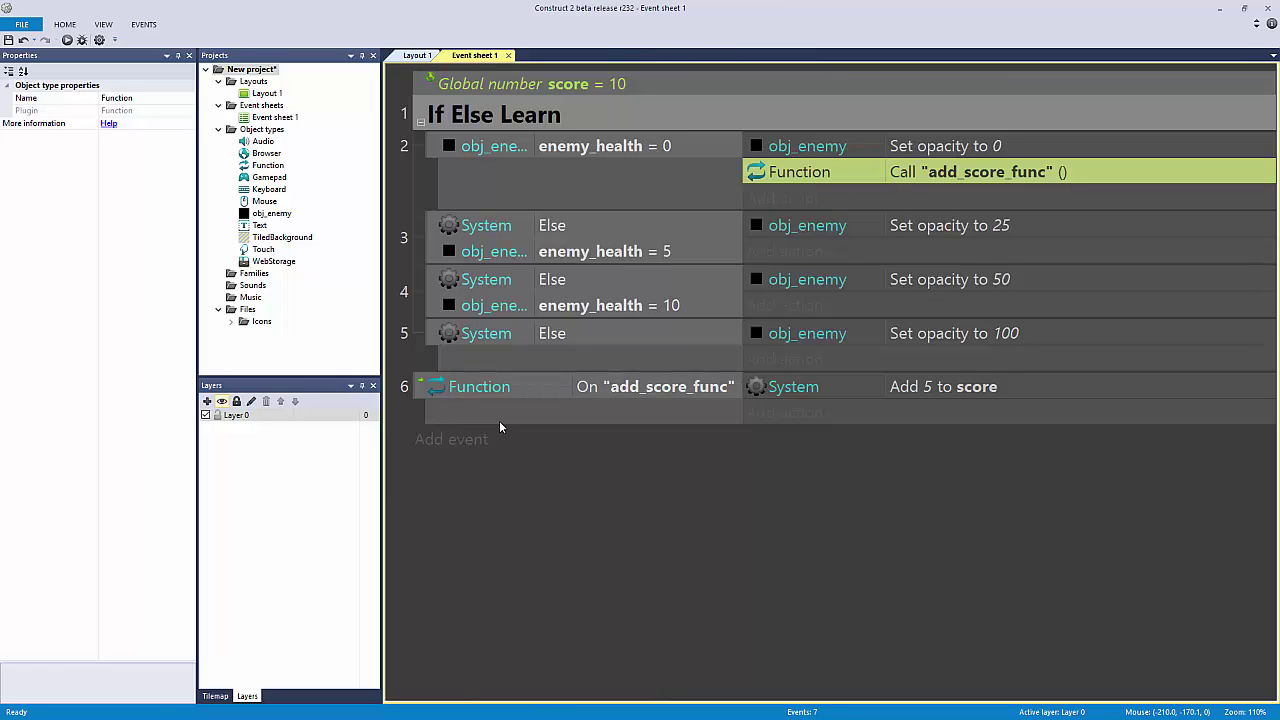
click(468, 440)
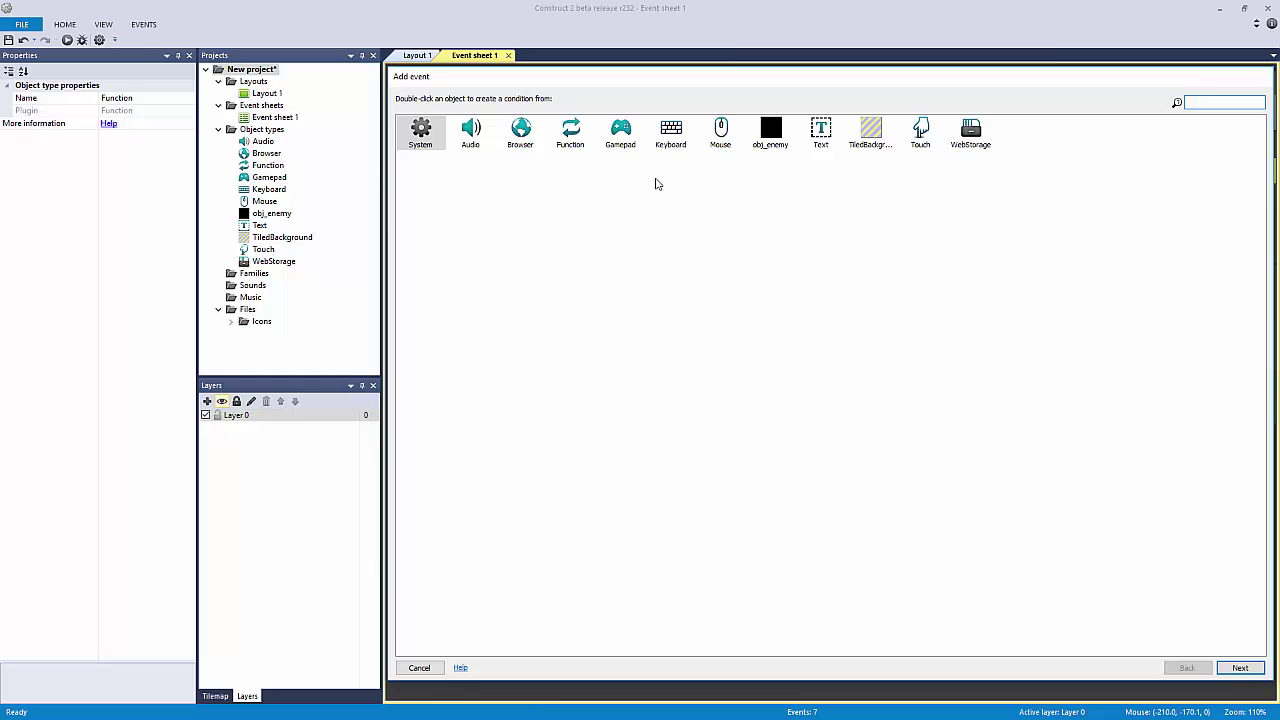
double_click(670, 132)
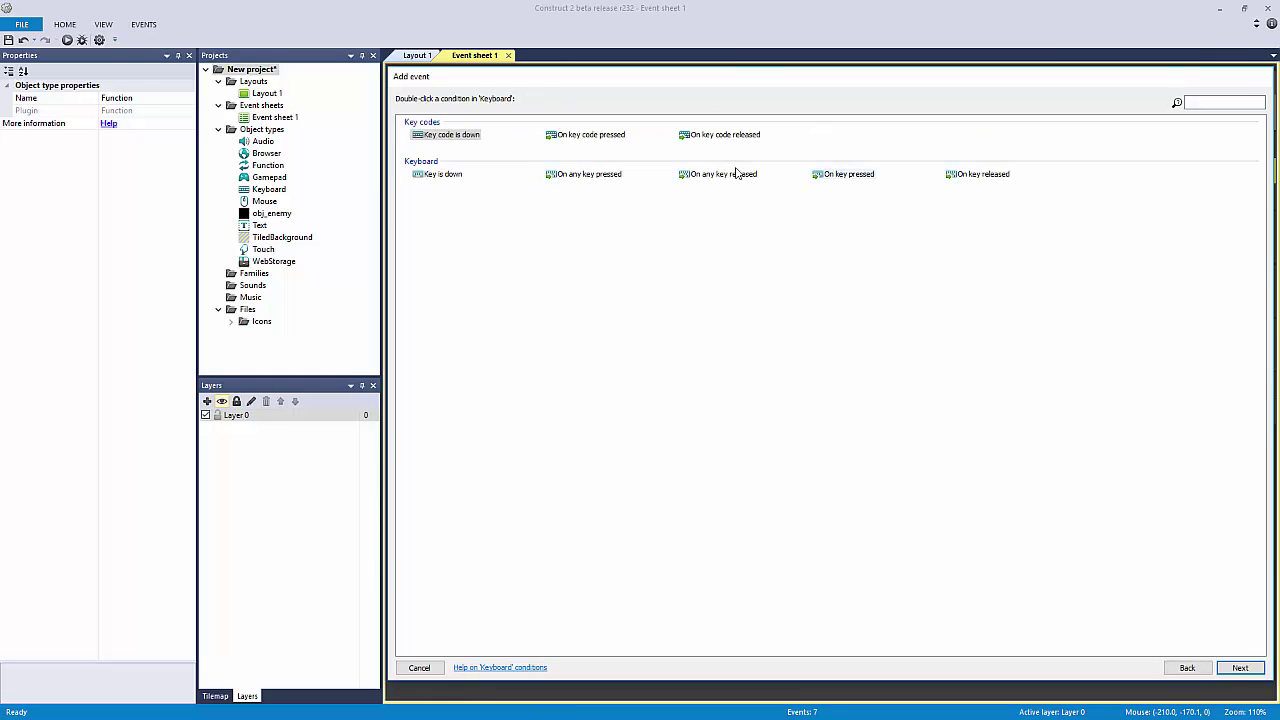
click(856, 176)
double_click(846, 175)
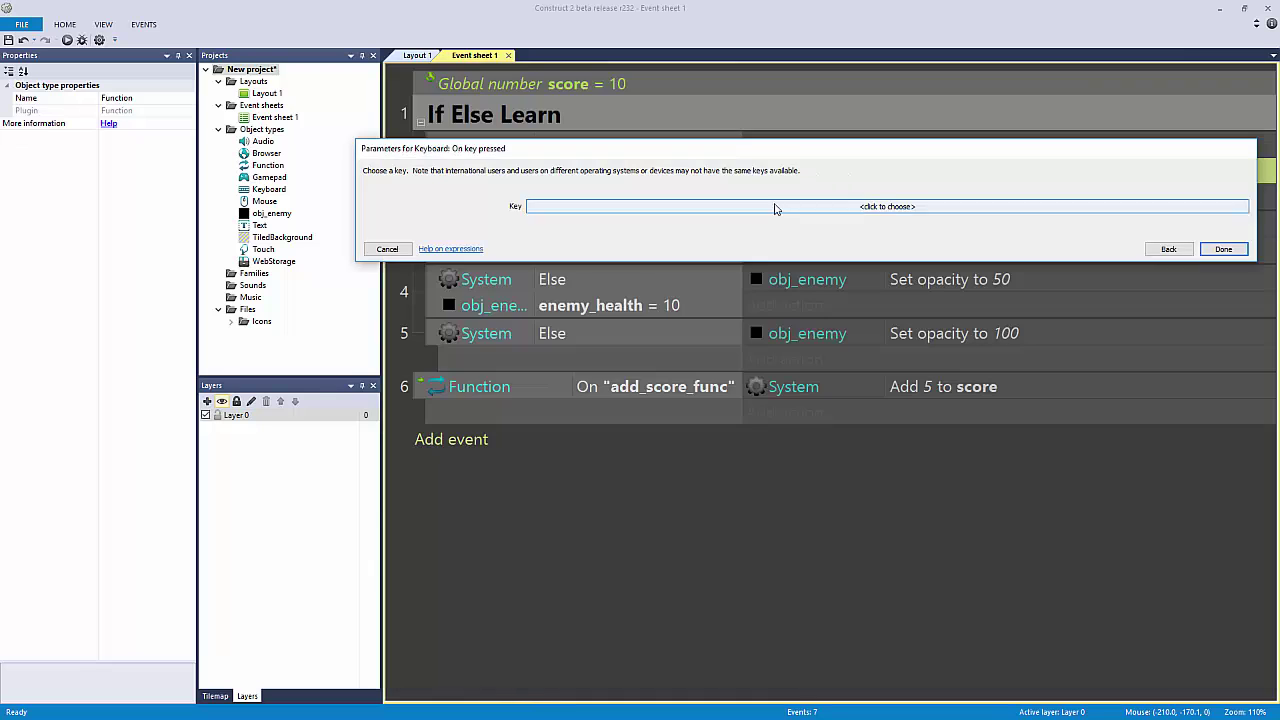
click(775, 208)
key(t)
click(808, 254)
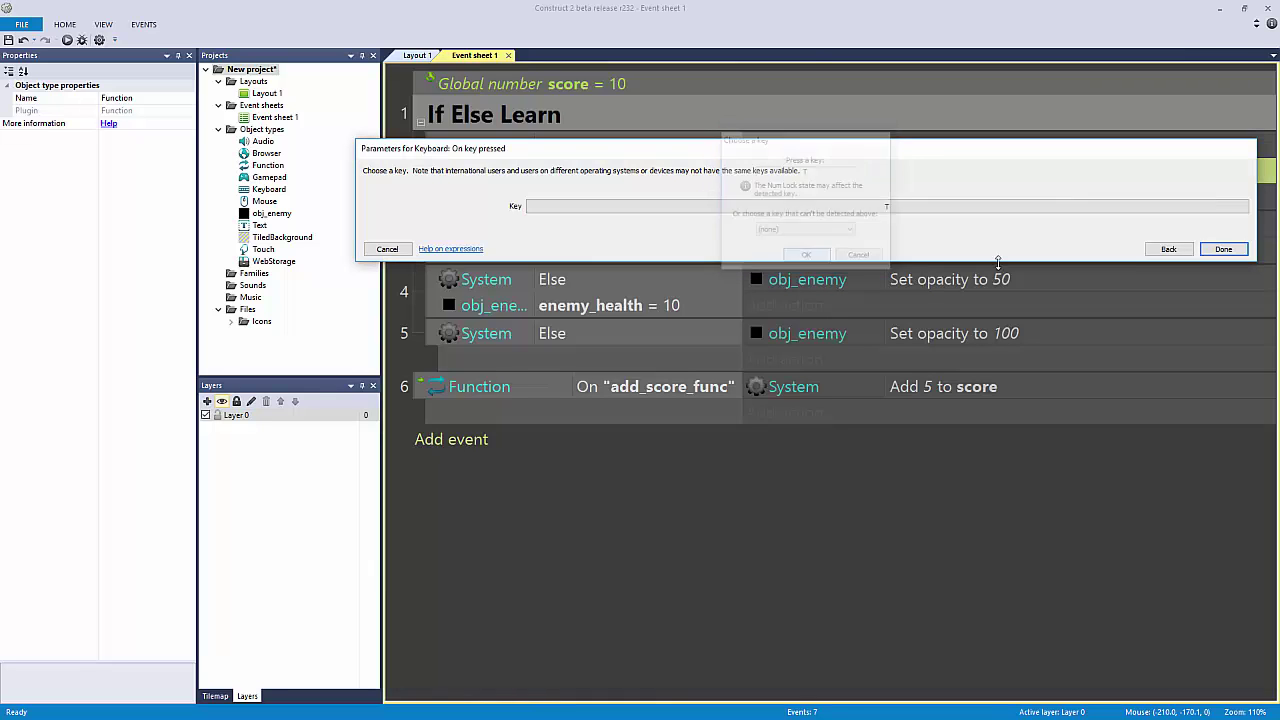
click(1223, 249)
click(822, 176)
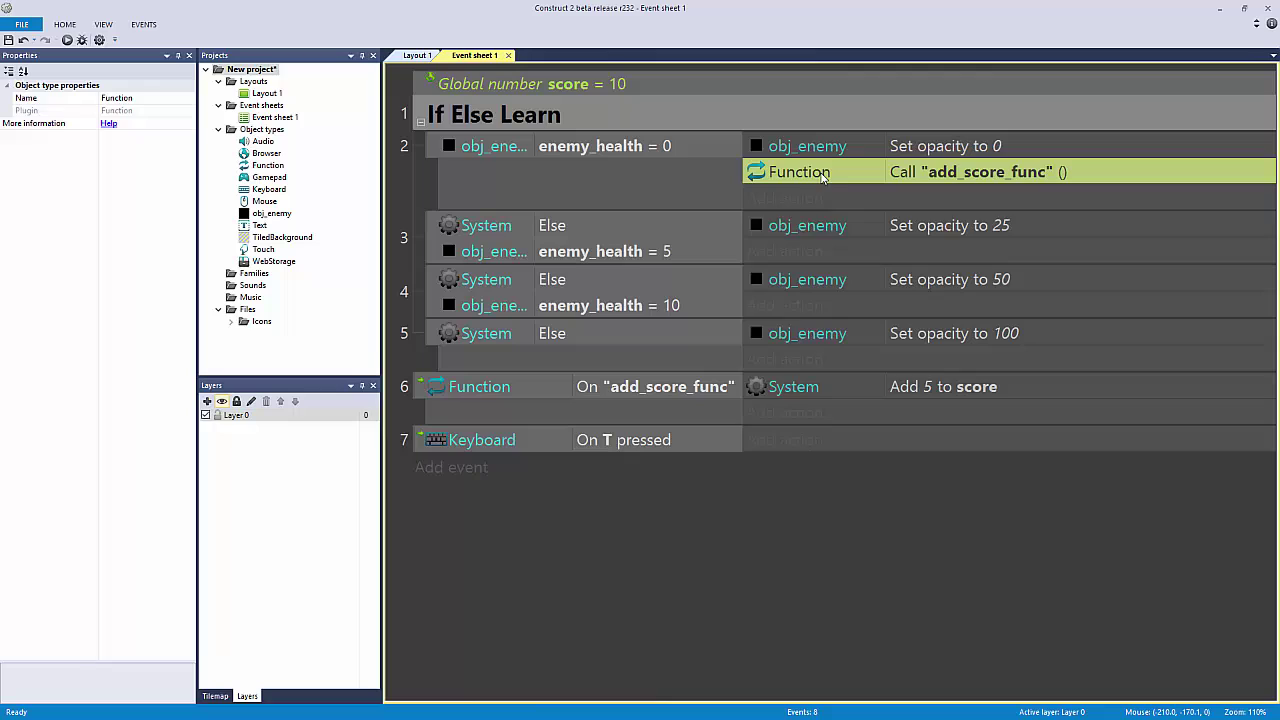
ctrl+drag(822, 176, 778, 450)
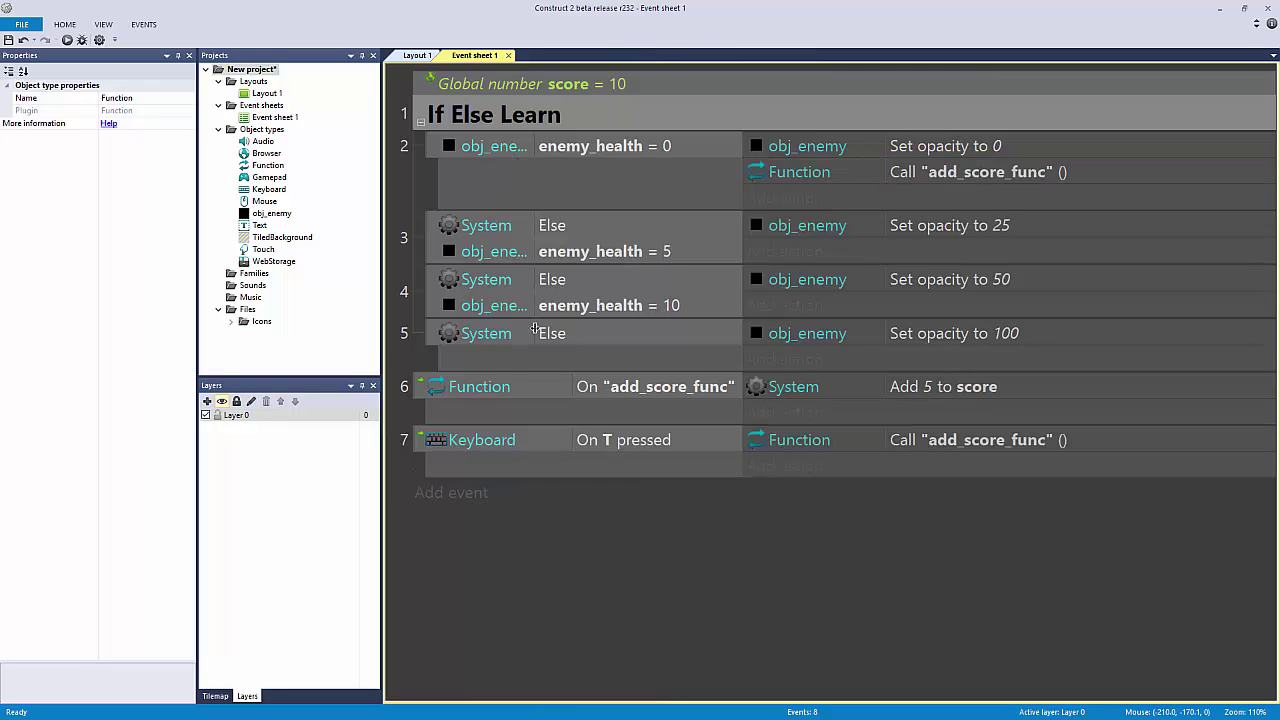
Step: Walk through the On T pressed test event and the add_score_func function event's parts
click(659, 395)
click(909, 443)
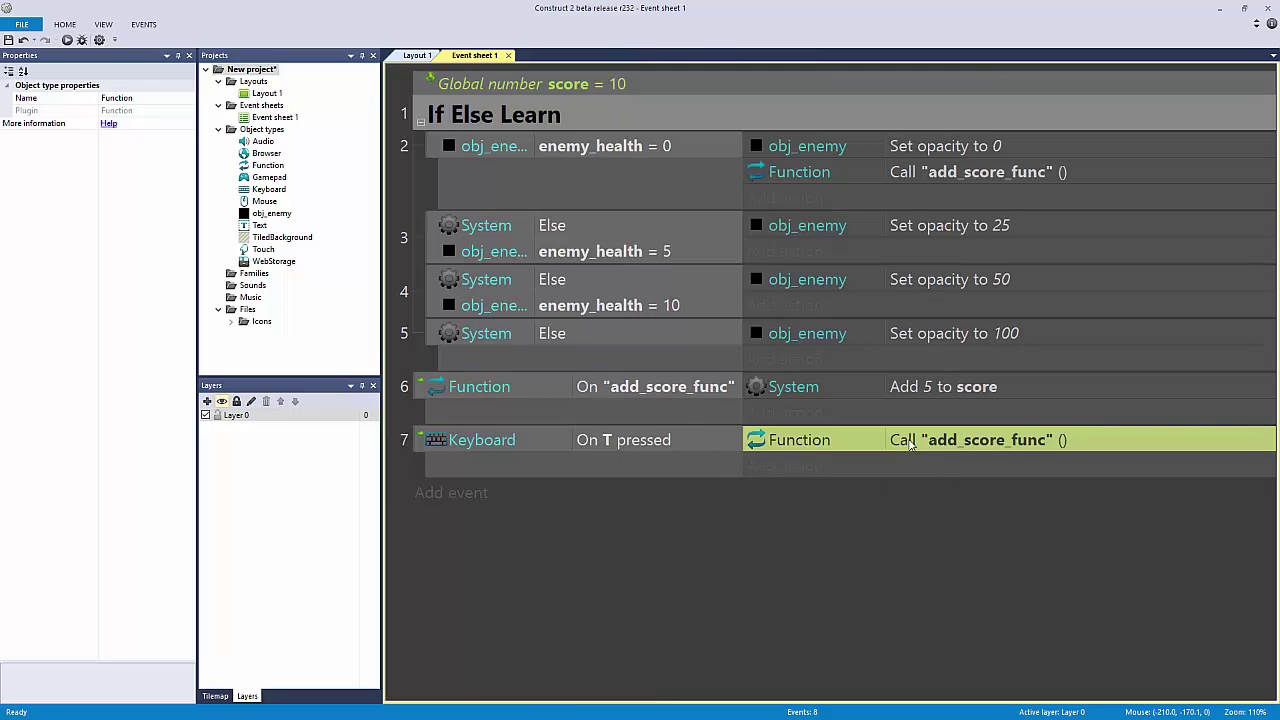
click(650, 449)
click(785, 449)
click(641, 397)
click(797, 394)
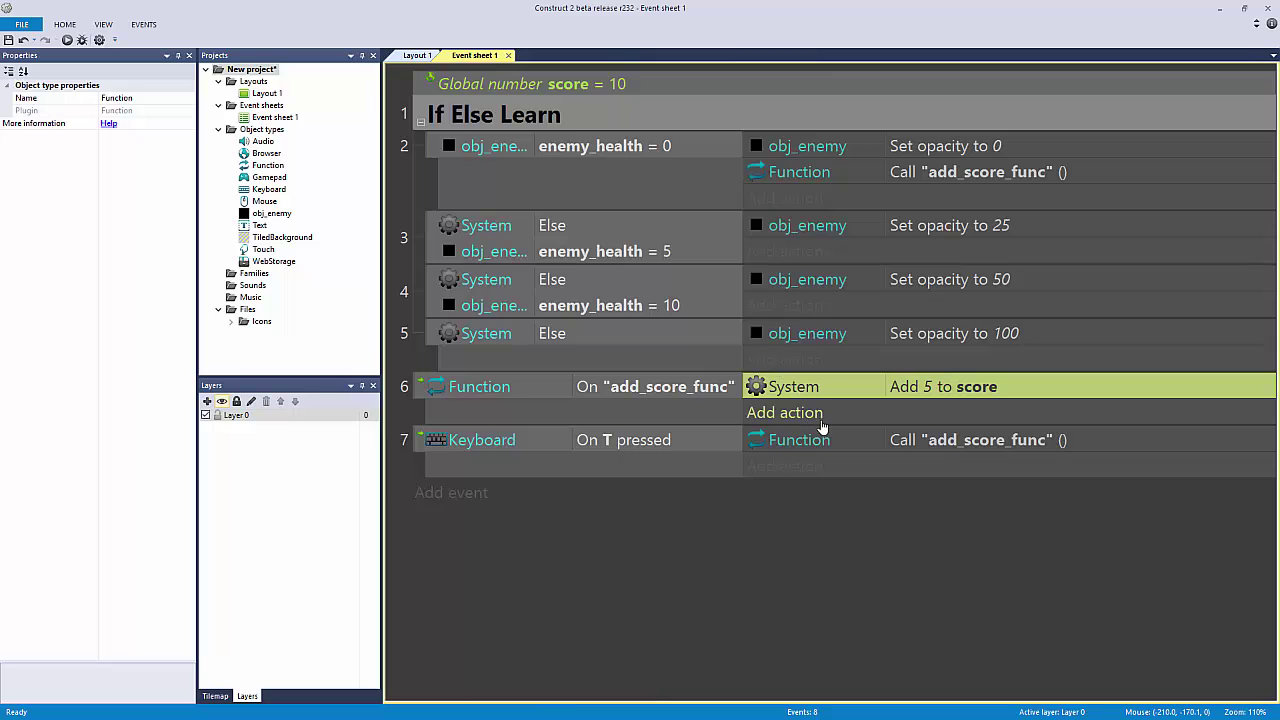
Step: Collapse the If Else Learn group and delete the On T pressed test event
click(421, 122)
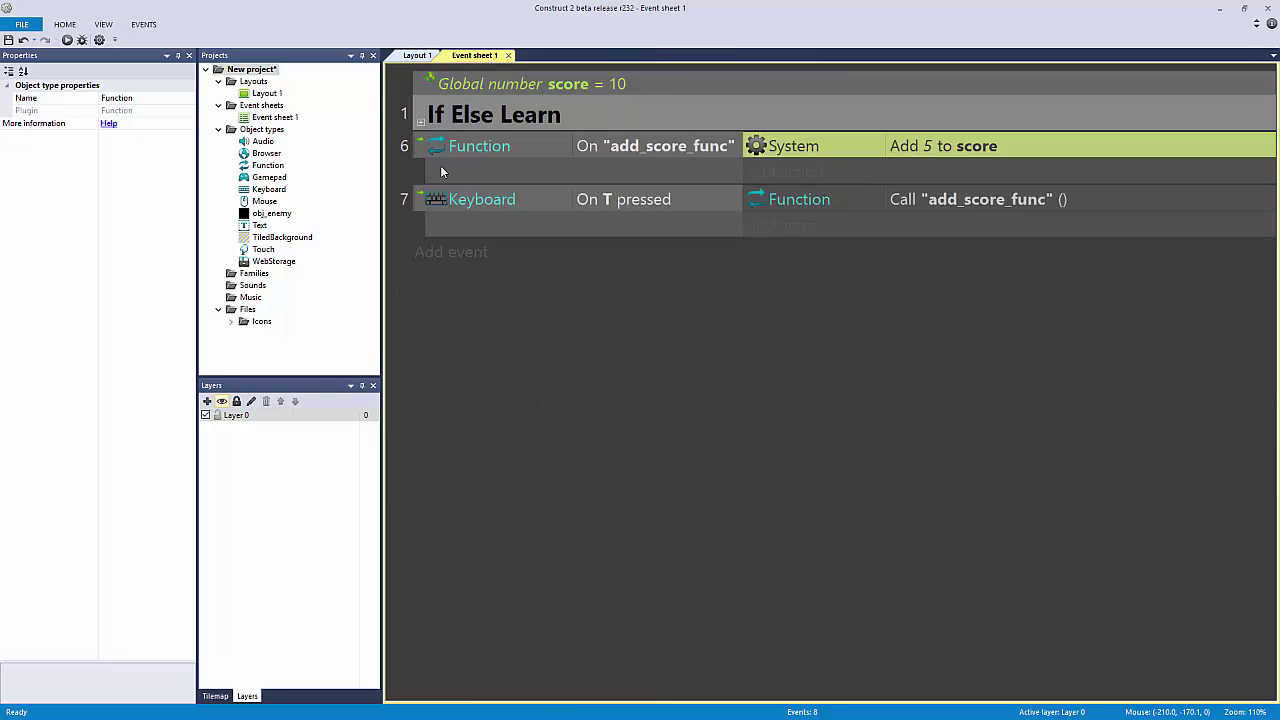
click(420, 202)
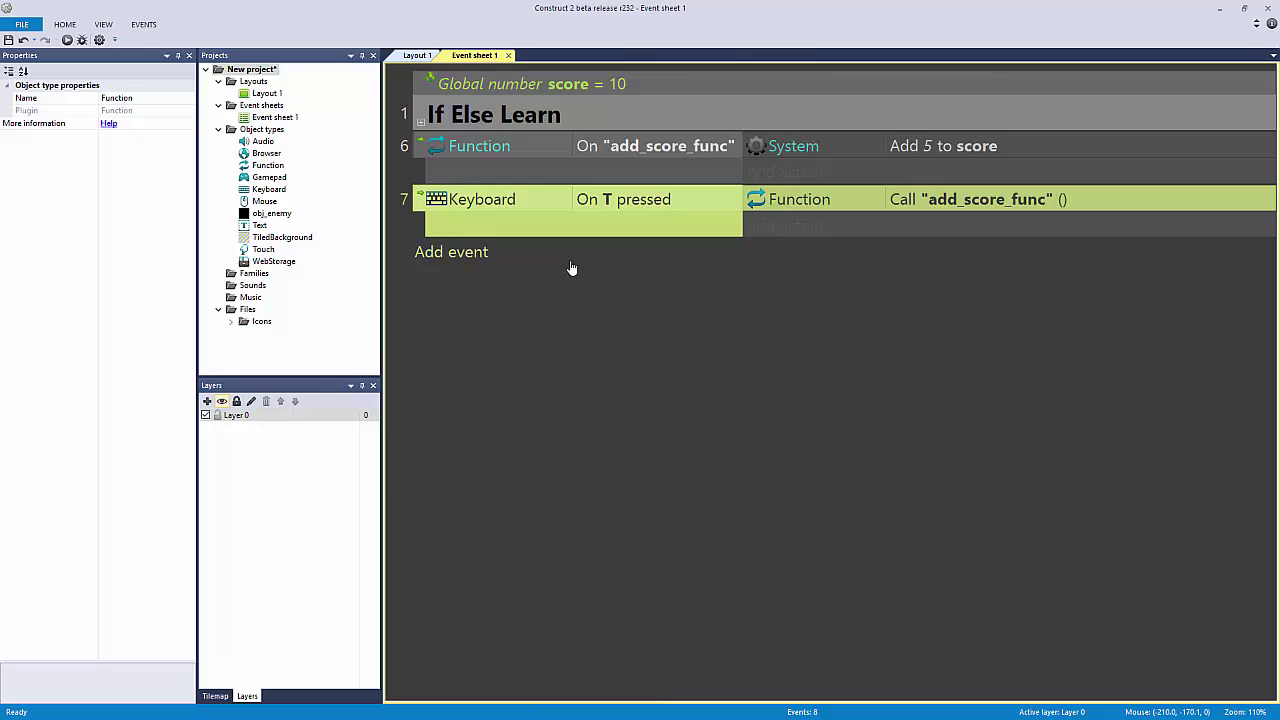
key(Delete)
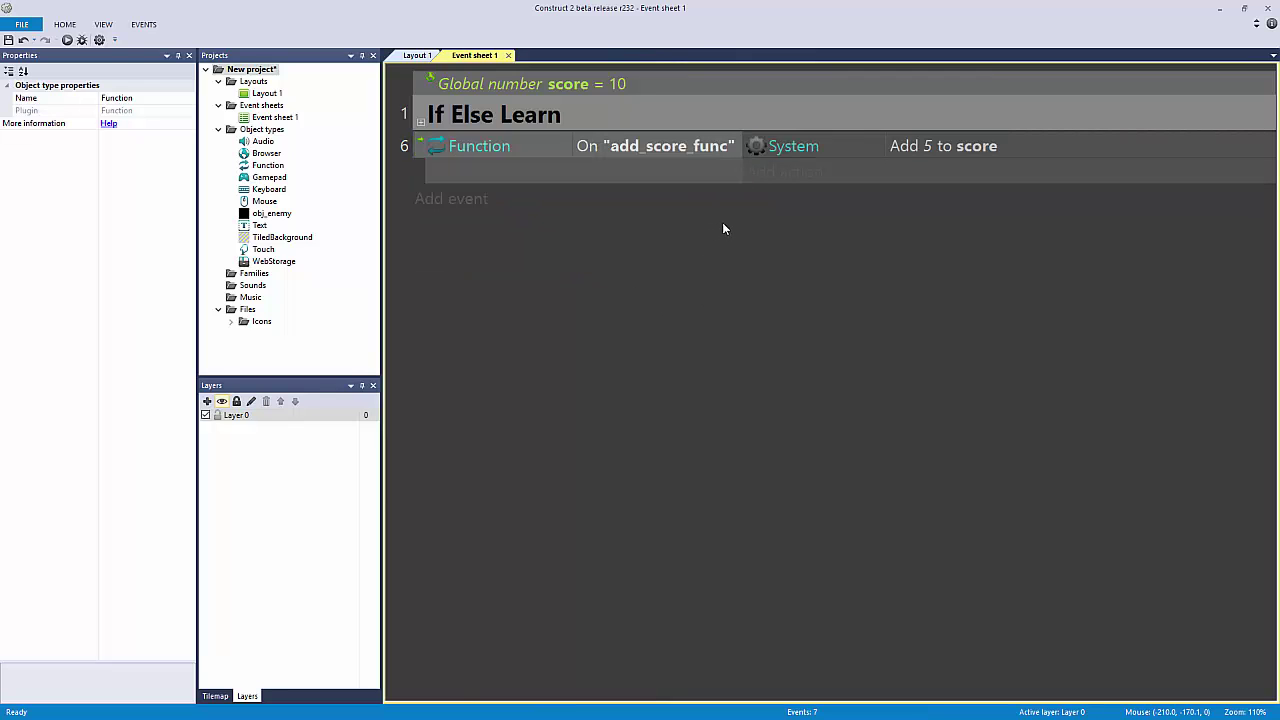
double_click(828, 148)
drag(538, 231, 491, 225)
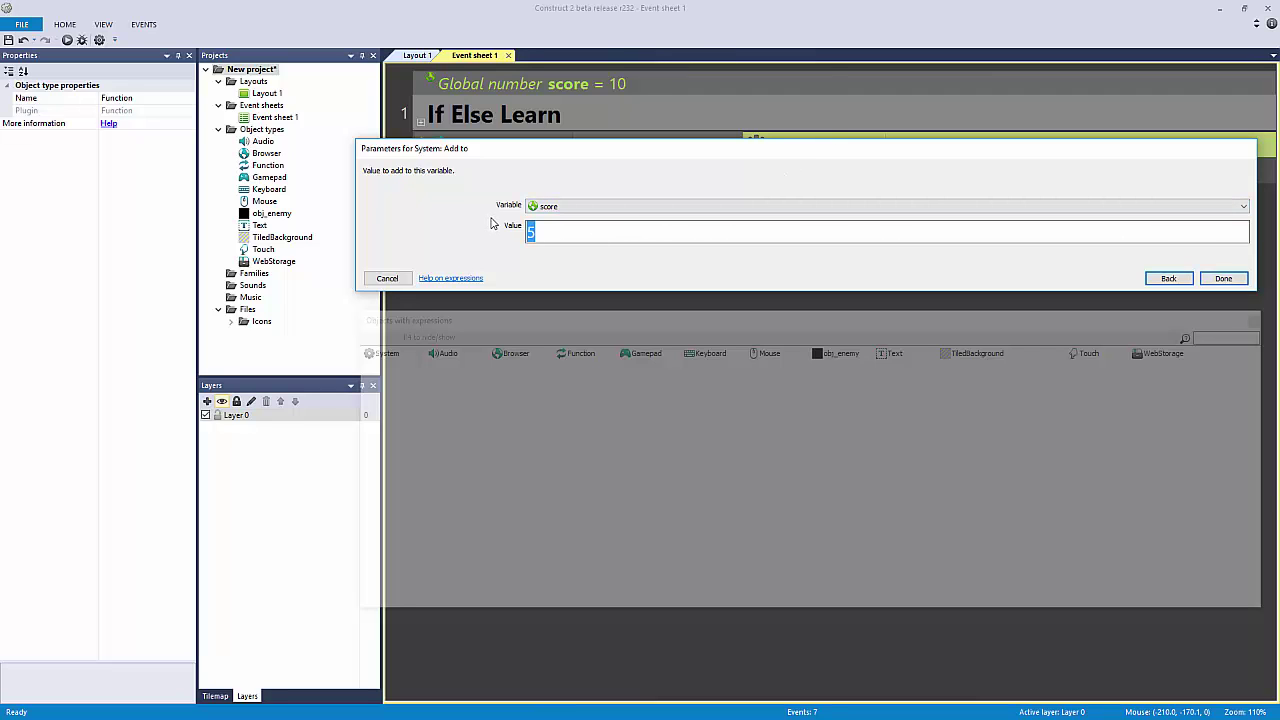
click(387, 278)
double_click(608, 152)
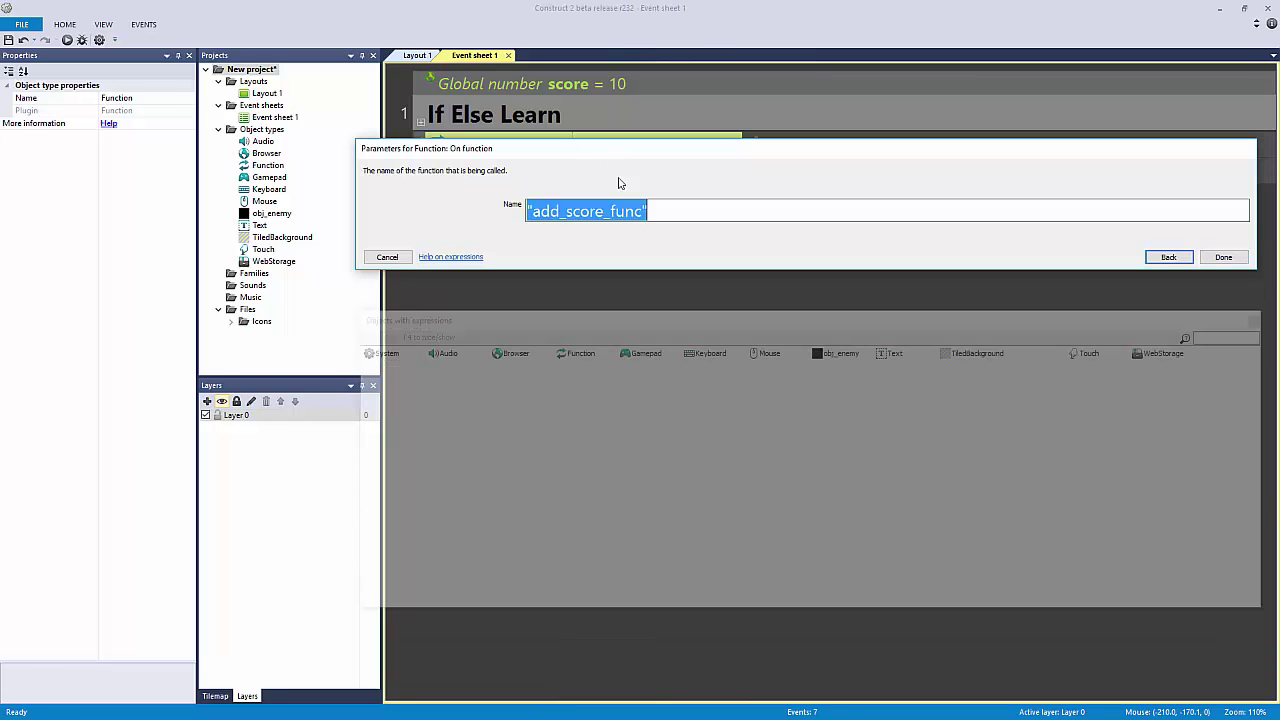
click(566, 212)
text(5)
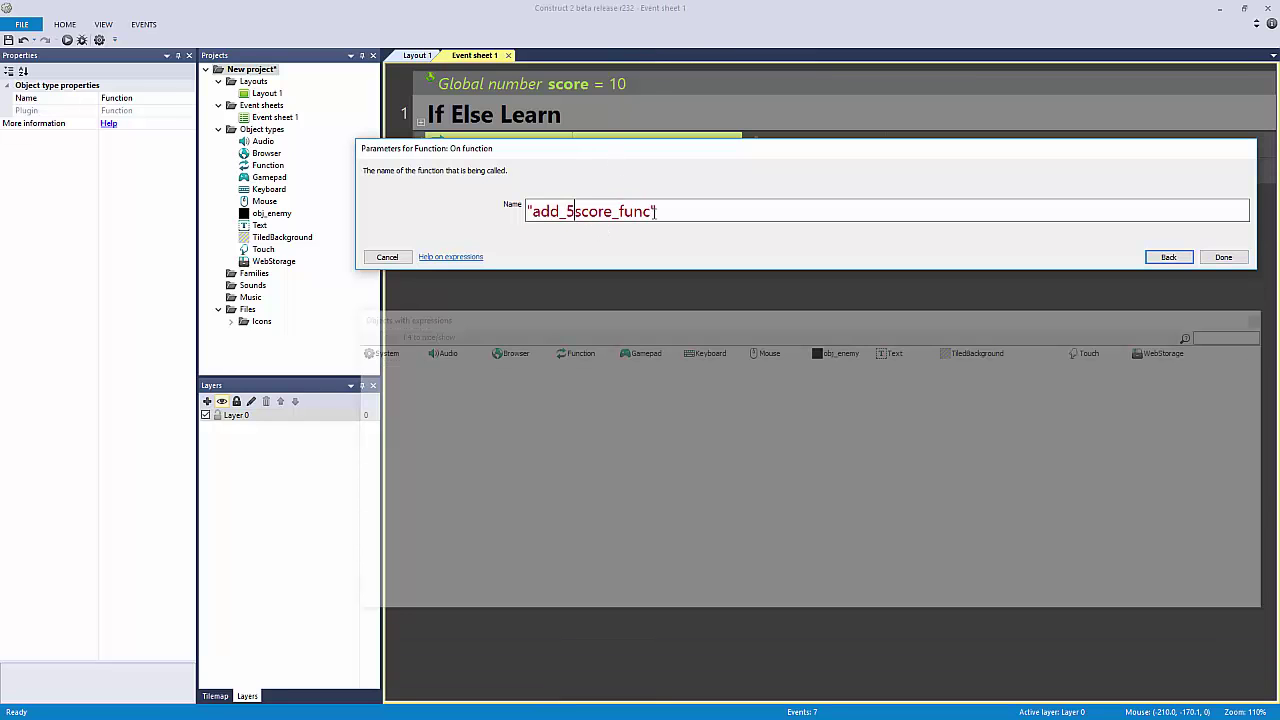
text(_)
key(Return)
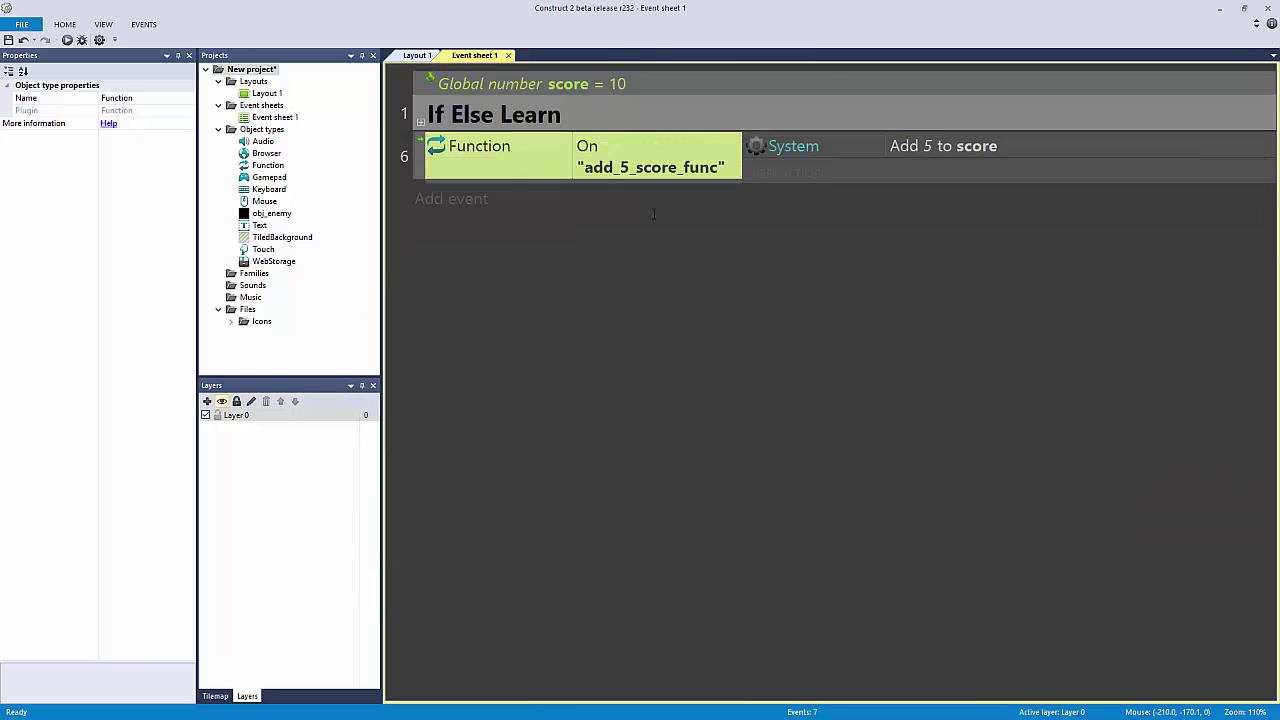
click(433, 175)
key(ctrl+c)
key(ctrl+v)
key(ctrl+v)
key(ctrl+v)
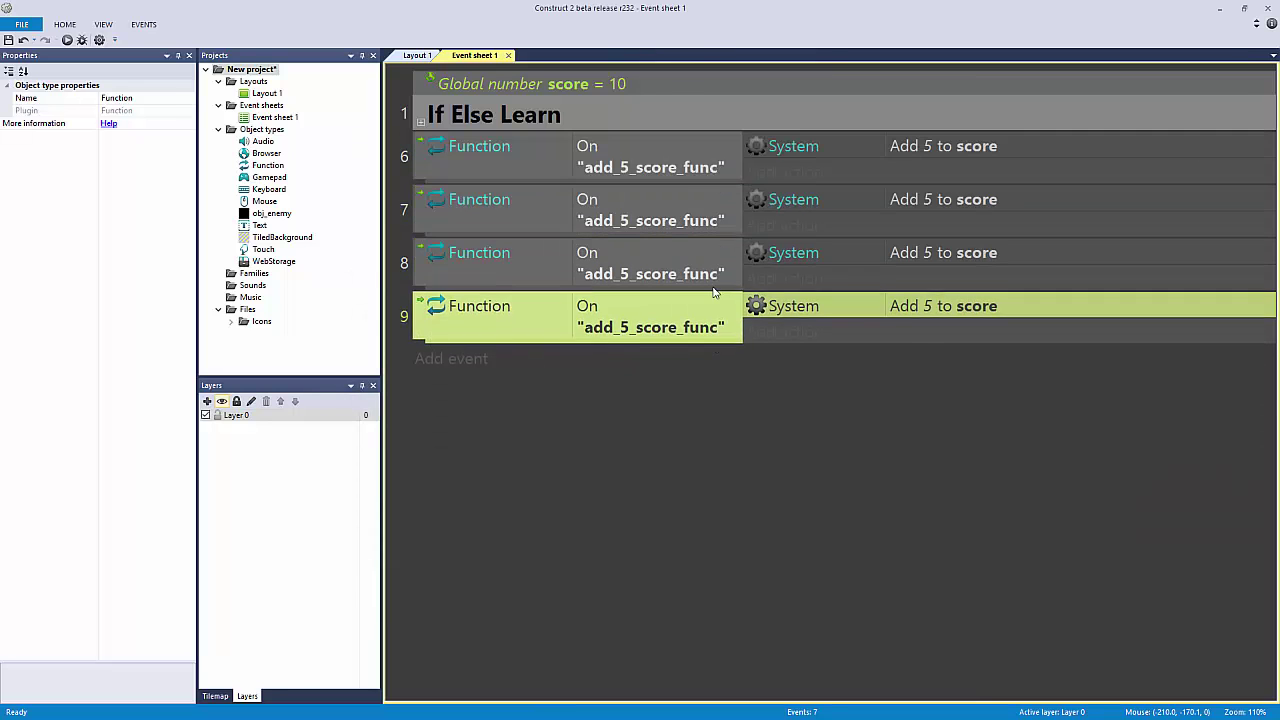
key(ctrl+v)
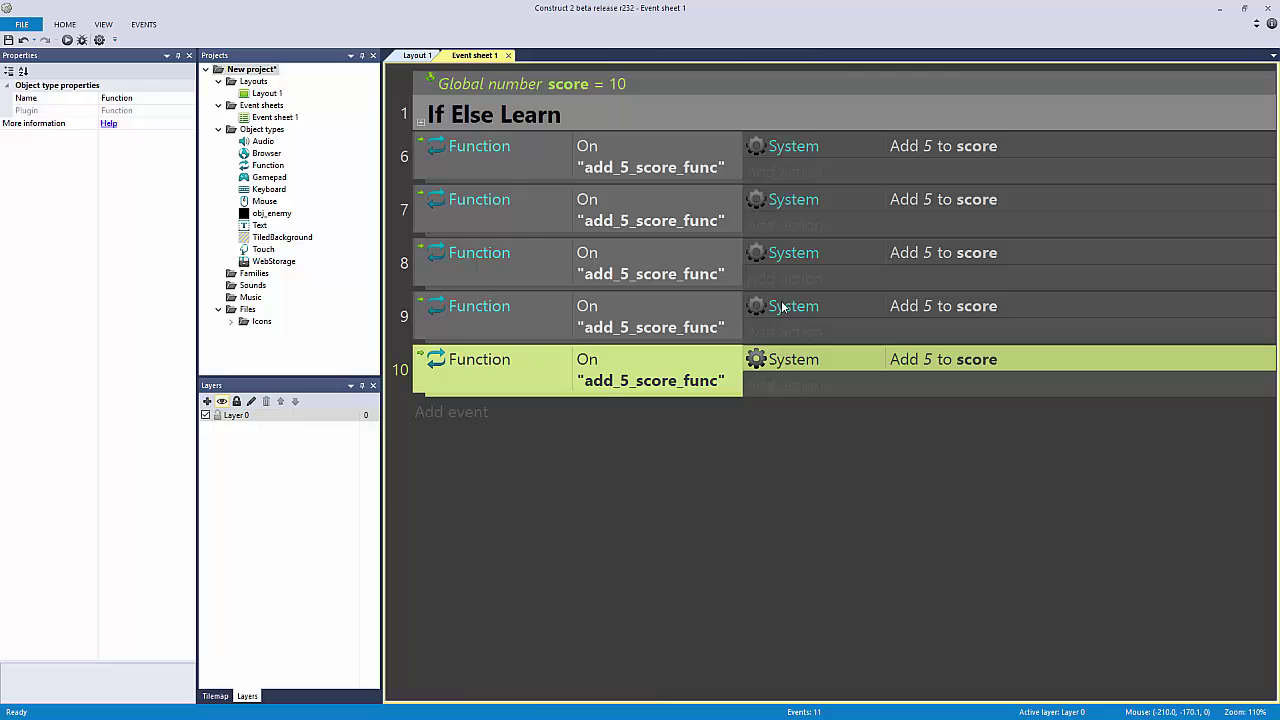
key(ctrl+z)
key(ctrl+z)
key(ctrl+z)
key(ctrl+z)
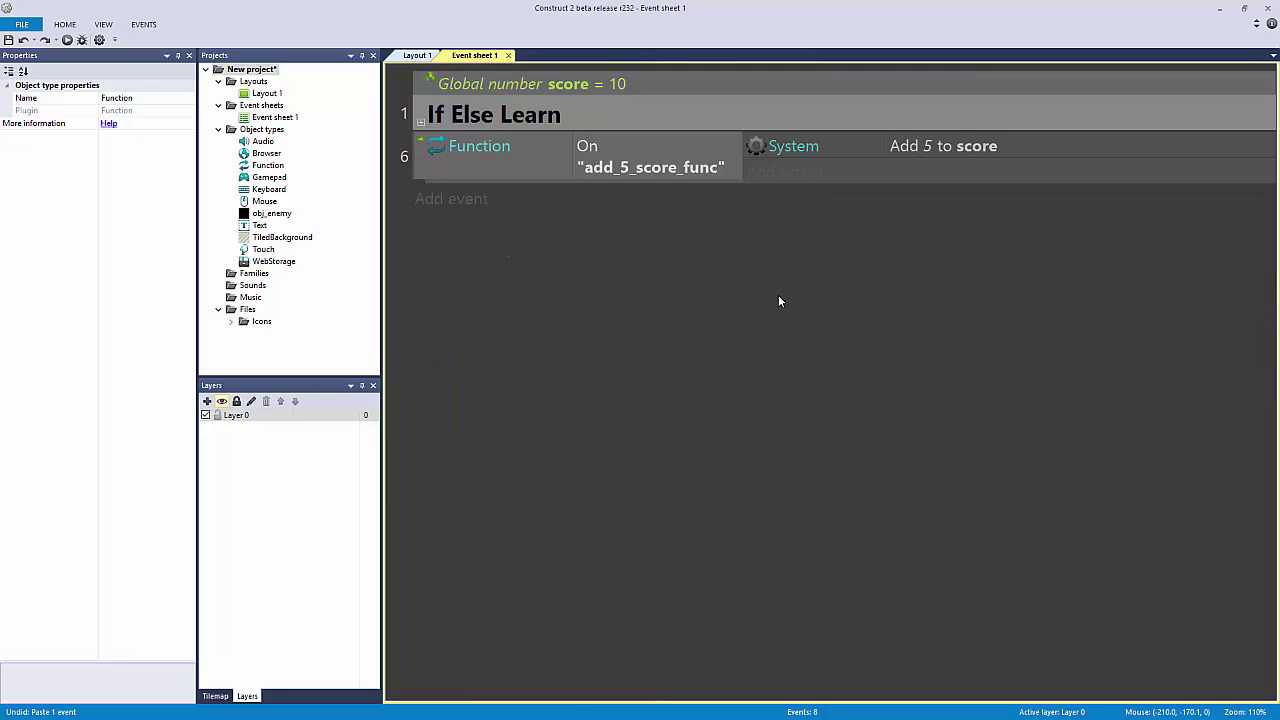
key(ctrl+z)
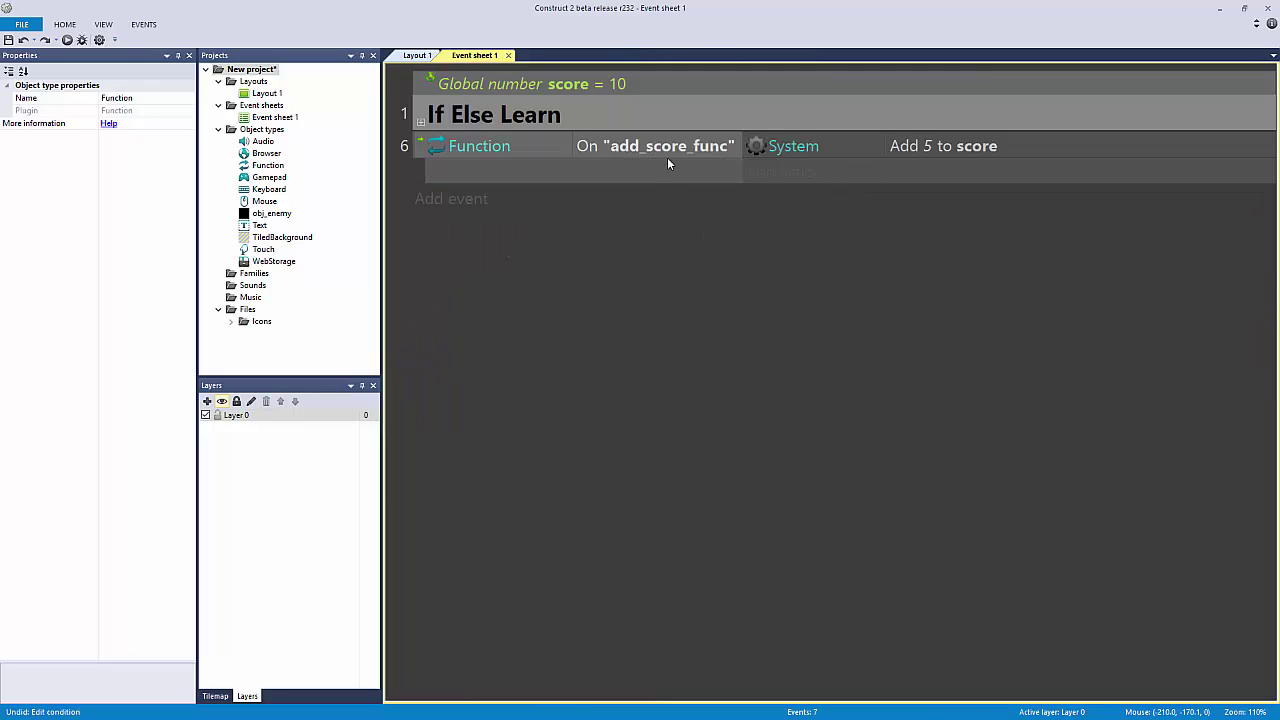
Step: Add an 'add_score_func();' comment above the add_score_func function event
click(670, 145)
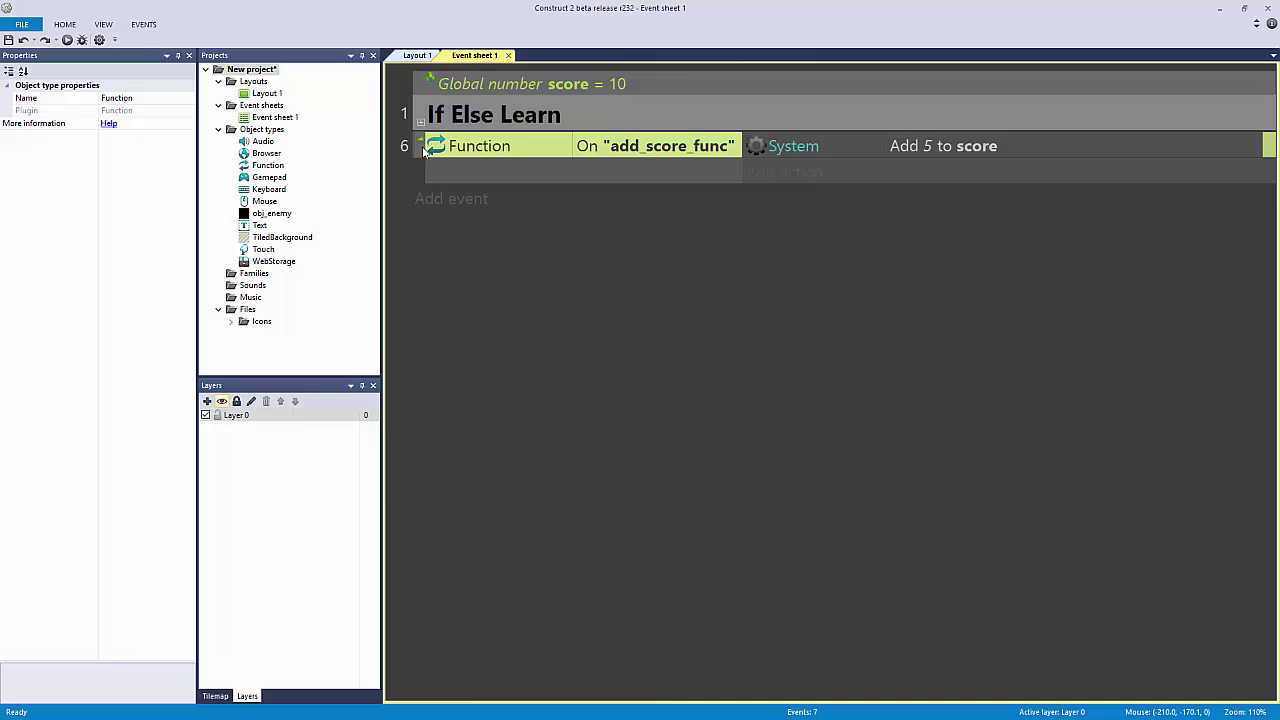
key(q)
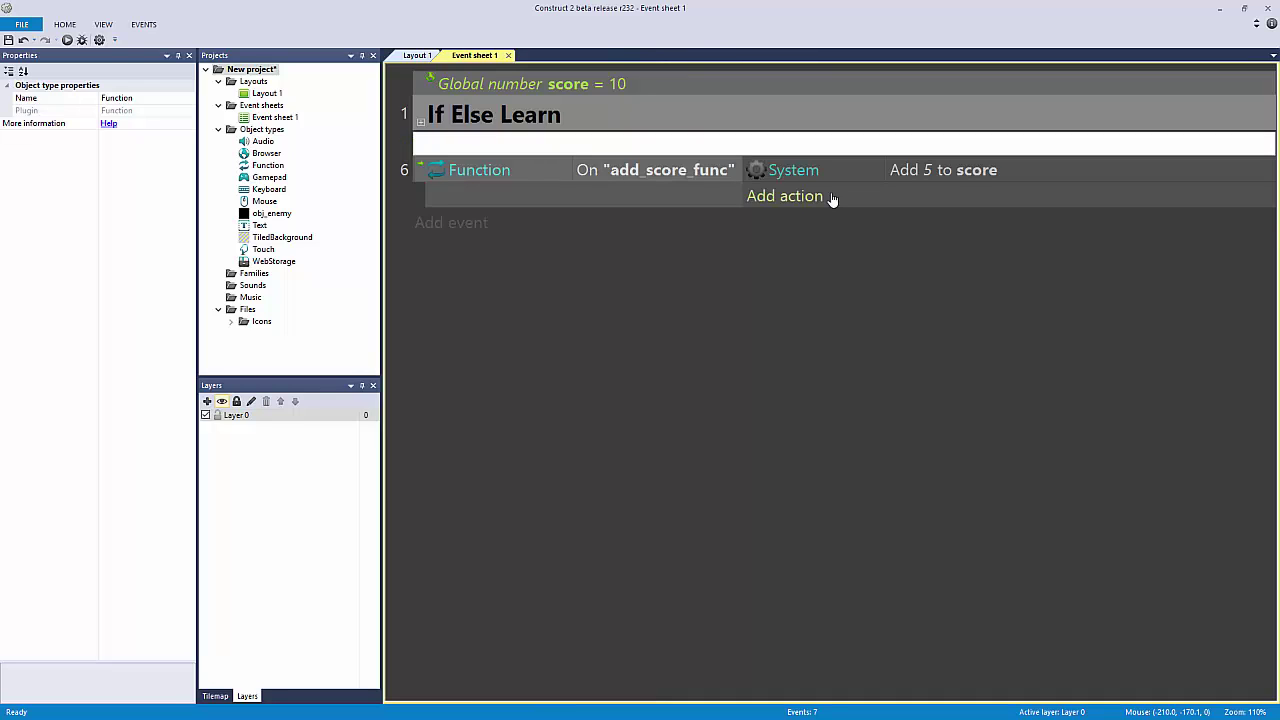
text(add)
text(_score_func)
text(();)
key(Return)
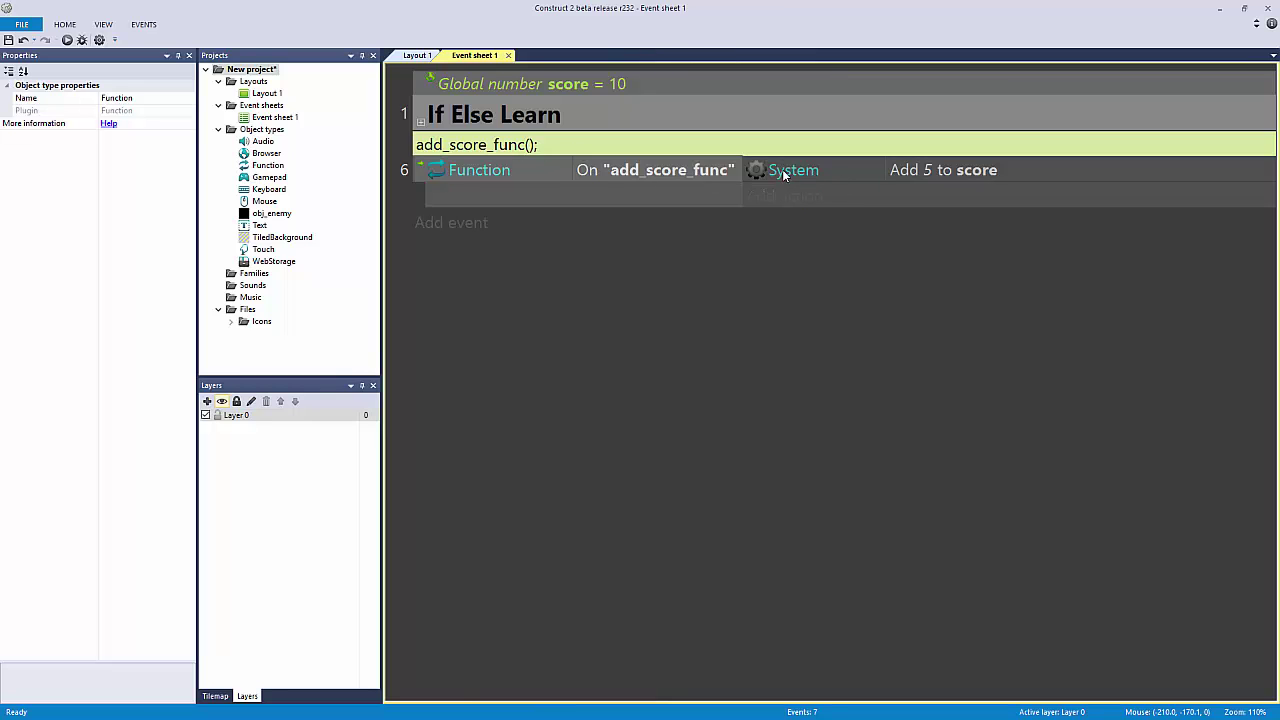
Step: Expand the group to check event 2's add_score_func call, then collapse it and select the comment
click(421, 122)
click(853, 179)
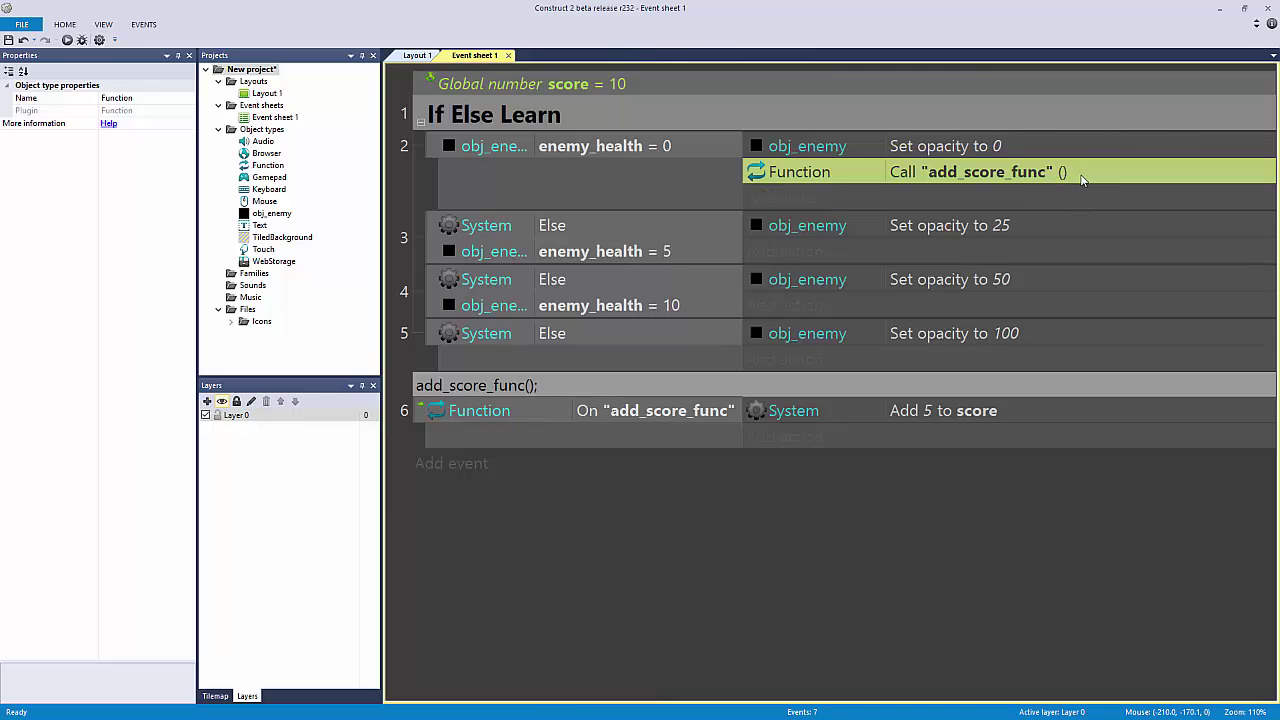
double_click(562, 388)
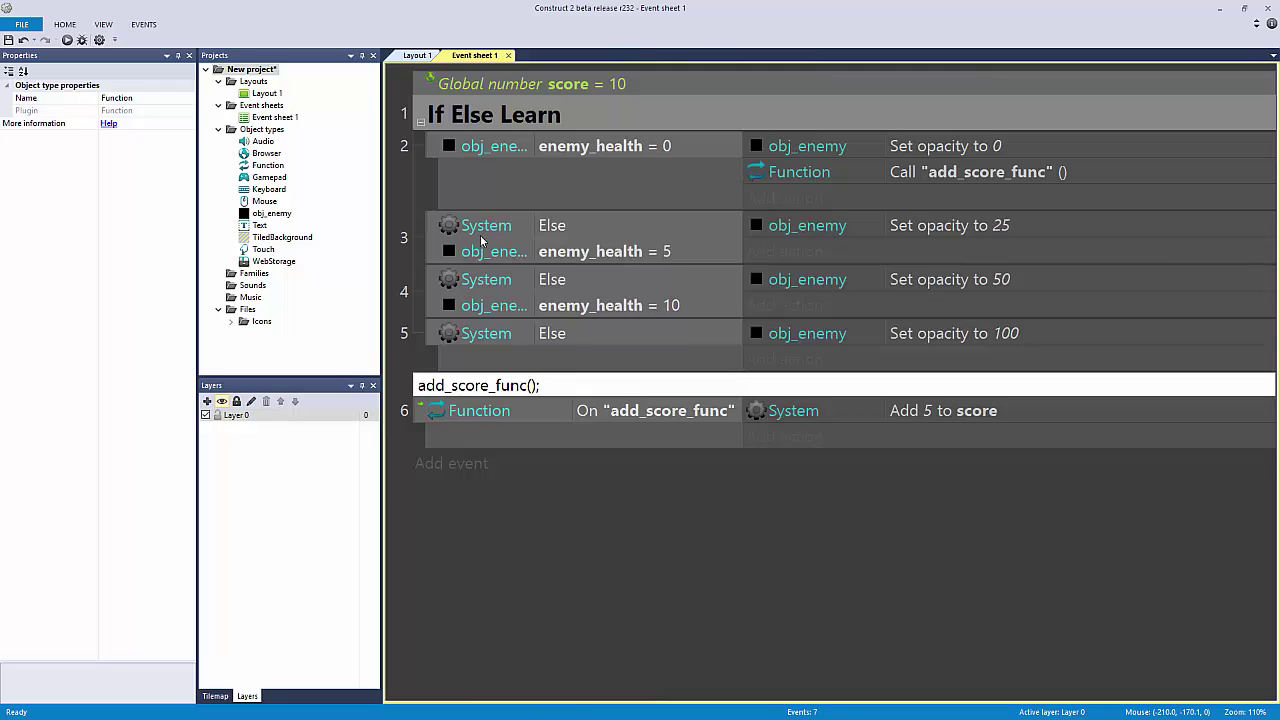
click(421, 121)
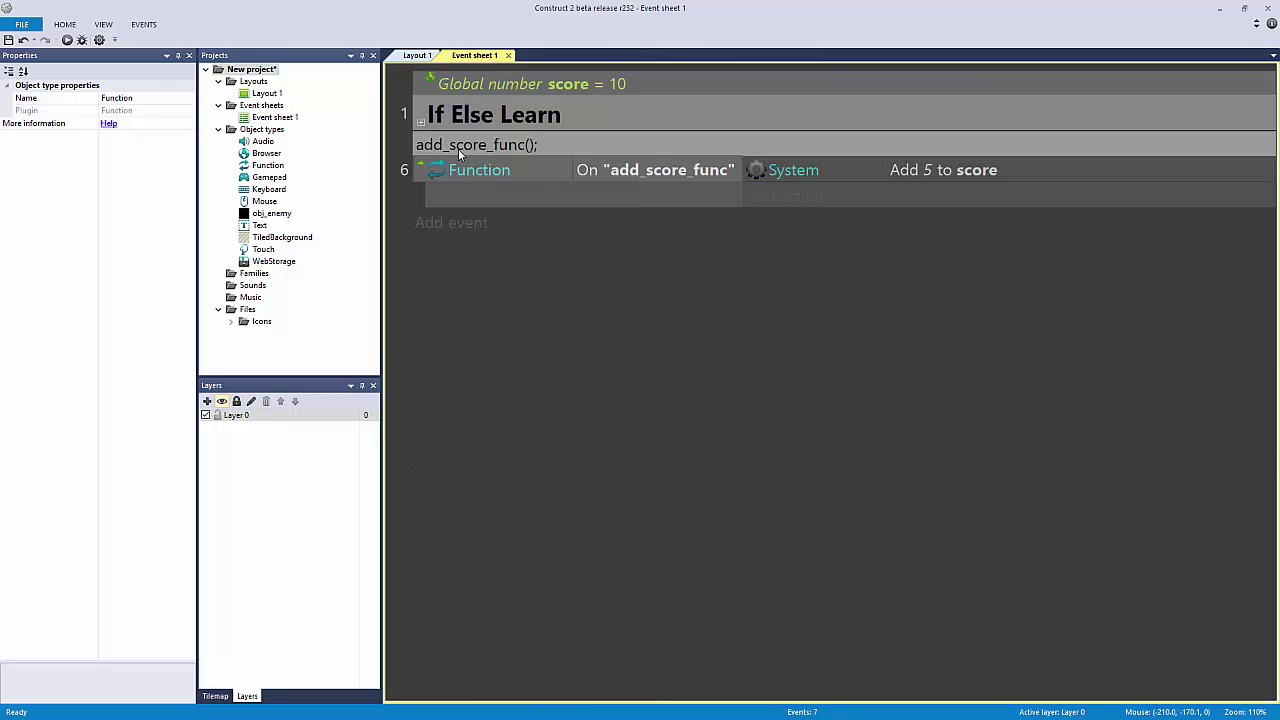
click(500, 157)
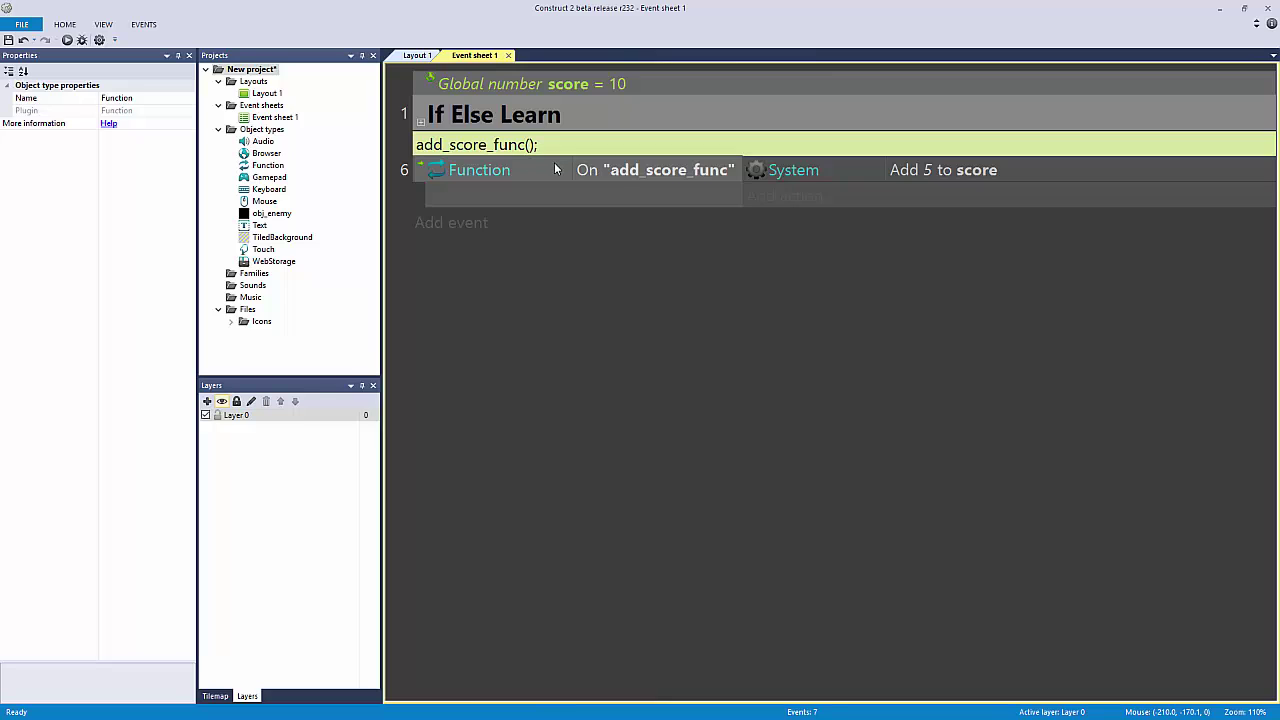
Step: Put the placeholder argument what_do_you_want_to_add_to_the_score inside the comment's parentheses
double_click(534, 150)
click(535, 150)
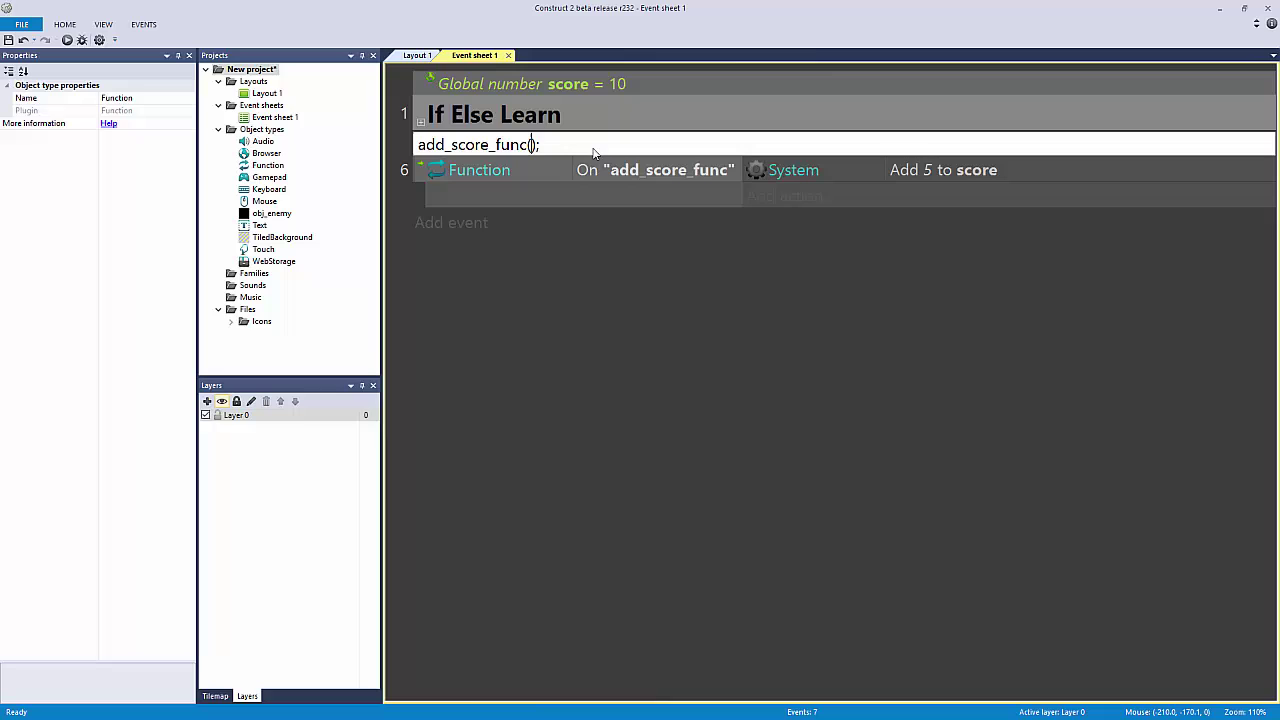
text(what_do_yo)
text(u_want_to_a)
text(dd_to_the_sco)
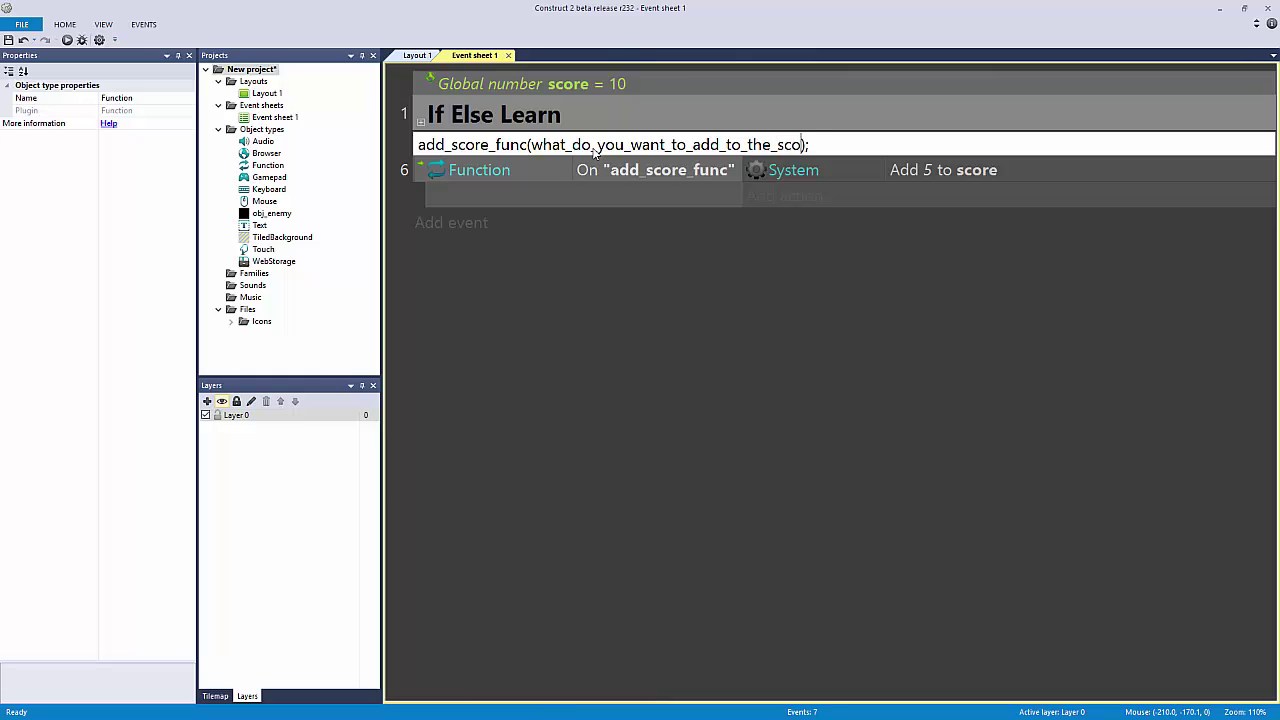
text(re)
key(Return)
Step: Replace the placeholder argument with score so the comment reads add_score_func(score);
double_click(593, 150)
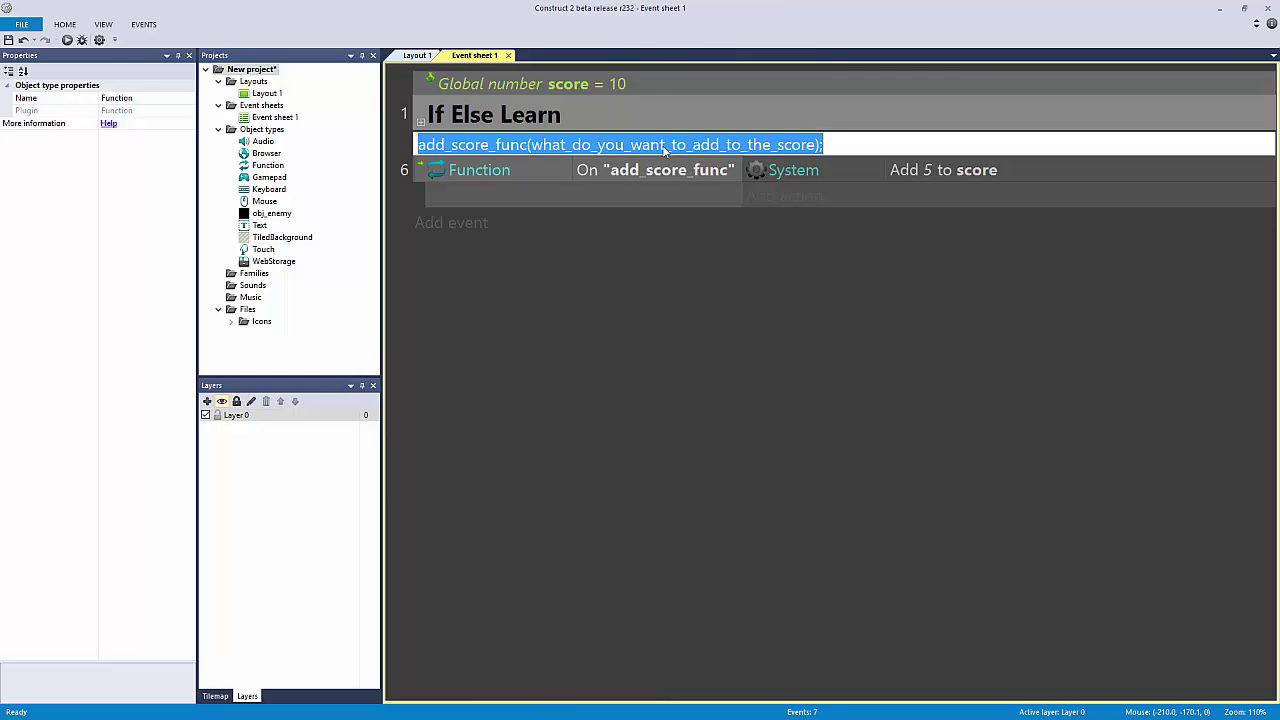
drag(814, 150, 531, 150)
text(score_func(sco)
key(Return)
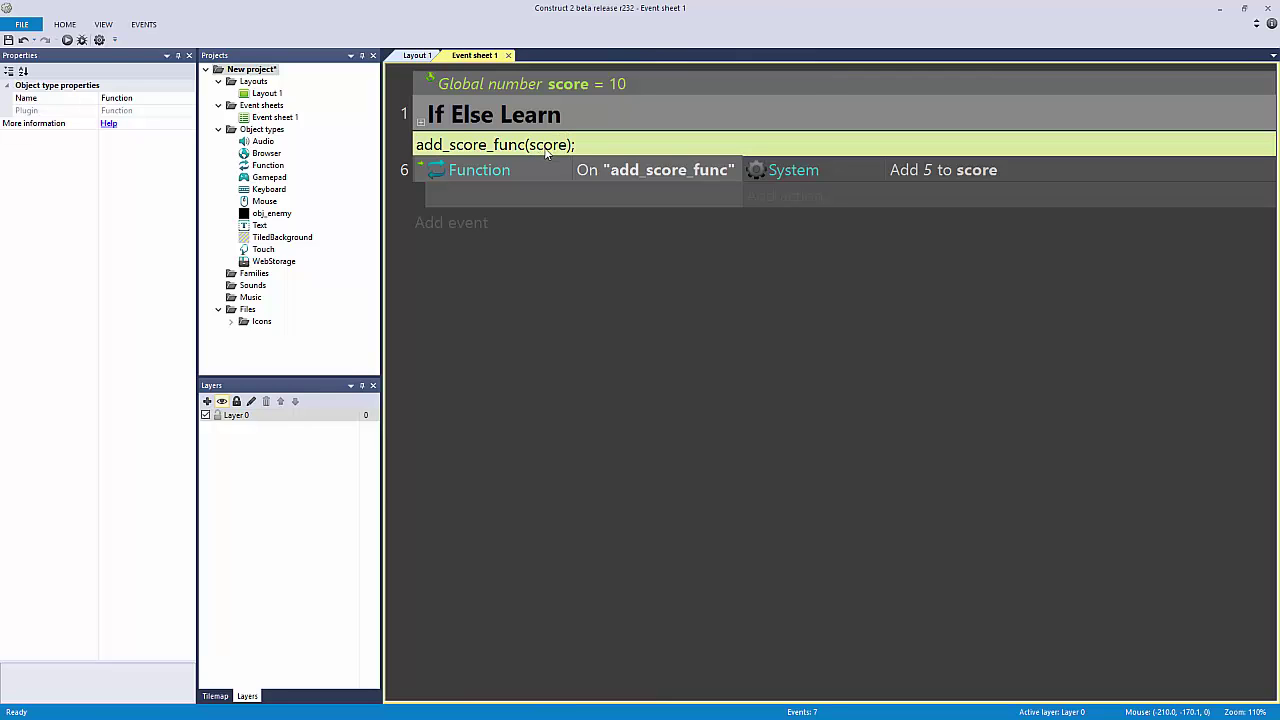
Step: Change the Add to score action's value from 5 to Function.Param(0)
double_click(785, 171)
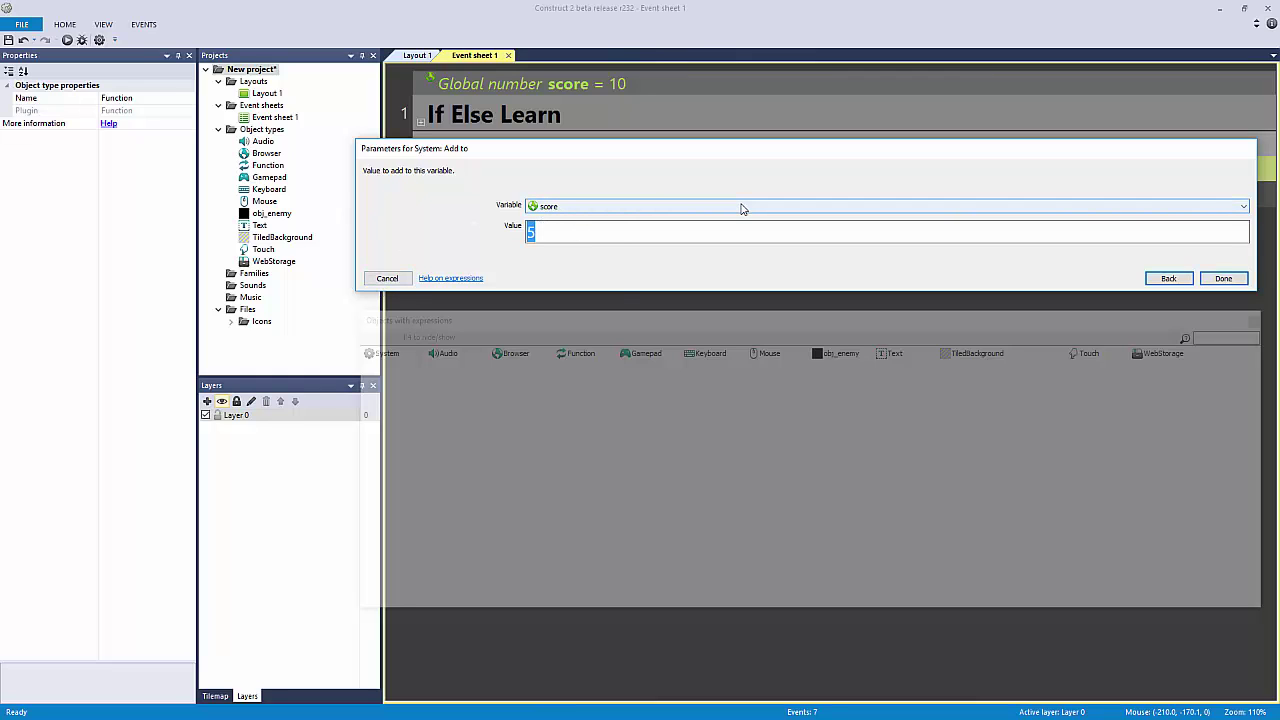
text(Functi)
text(on.)
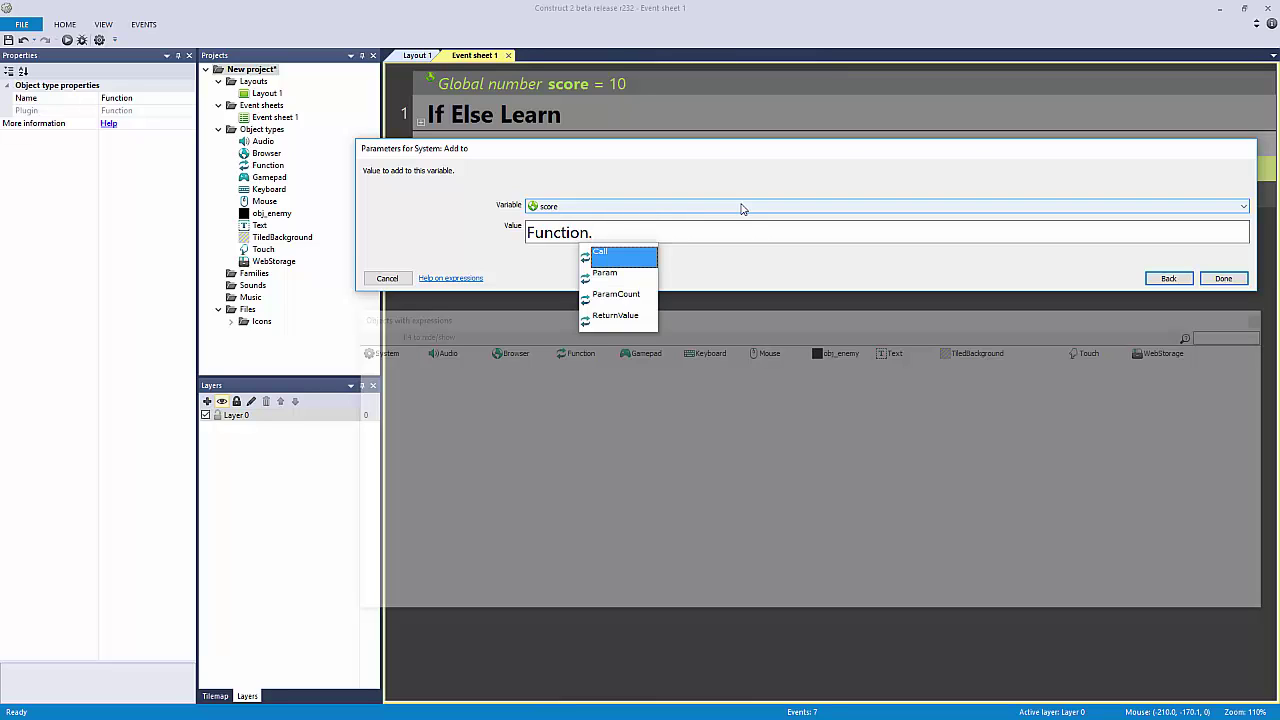
key(BackSpace)
key(BackSpace)
key(BackSpace)
key(BackSpace)
key(BackSpace)
key(BackSpace)
text(c)
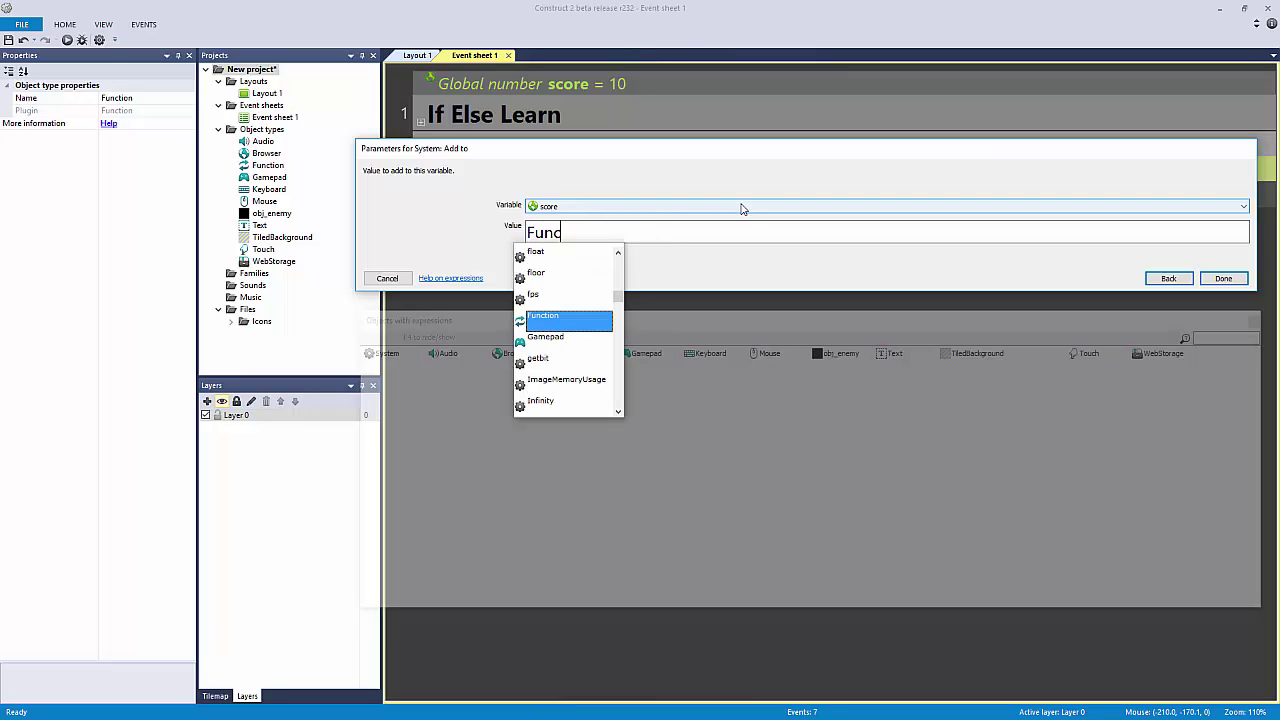
scroll(540, 316, down, 2)
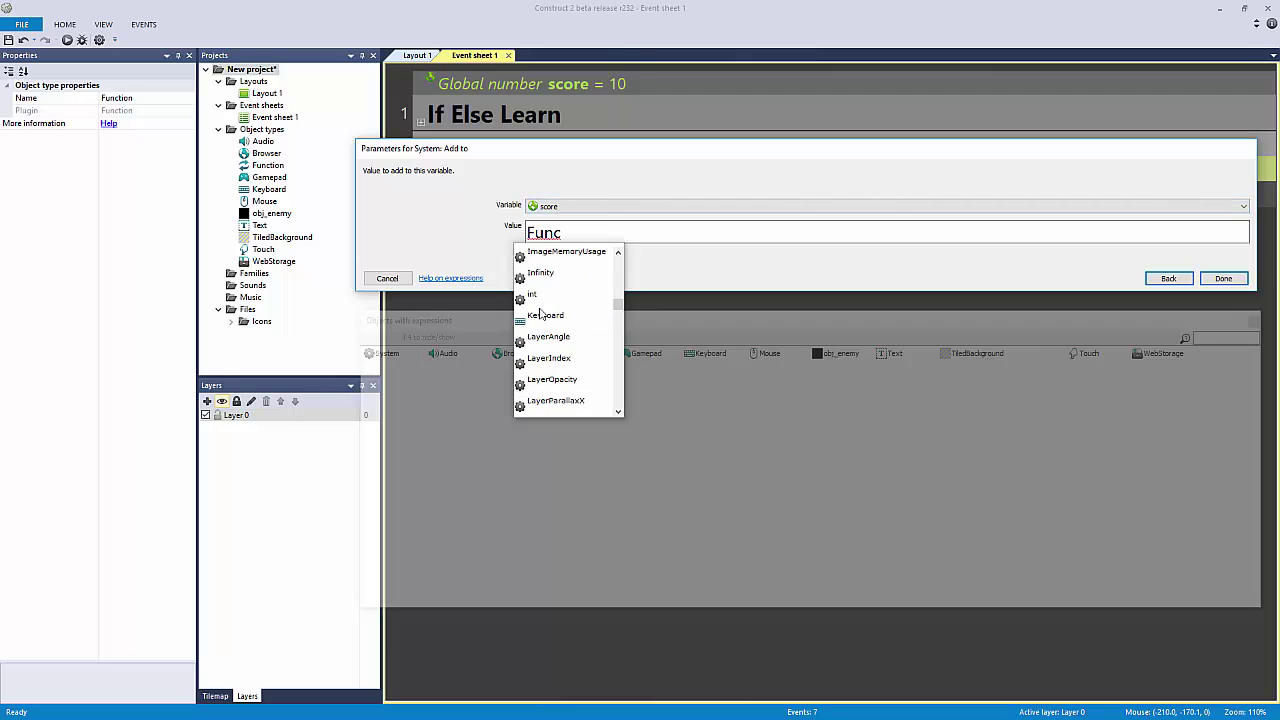
scroll(562, 348, down, 3)
click(581, 237)
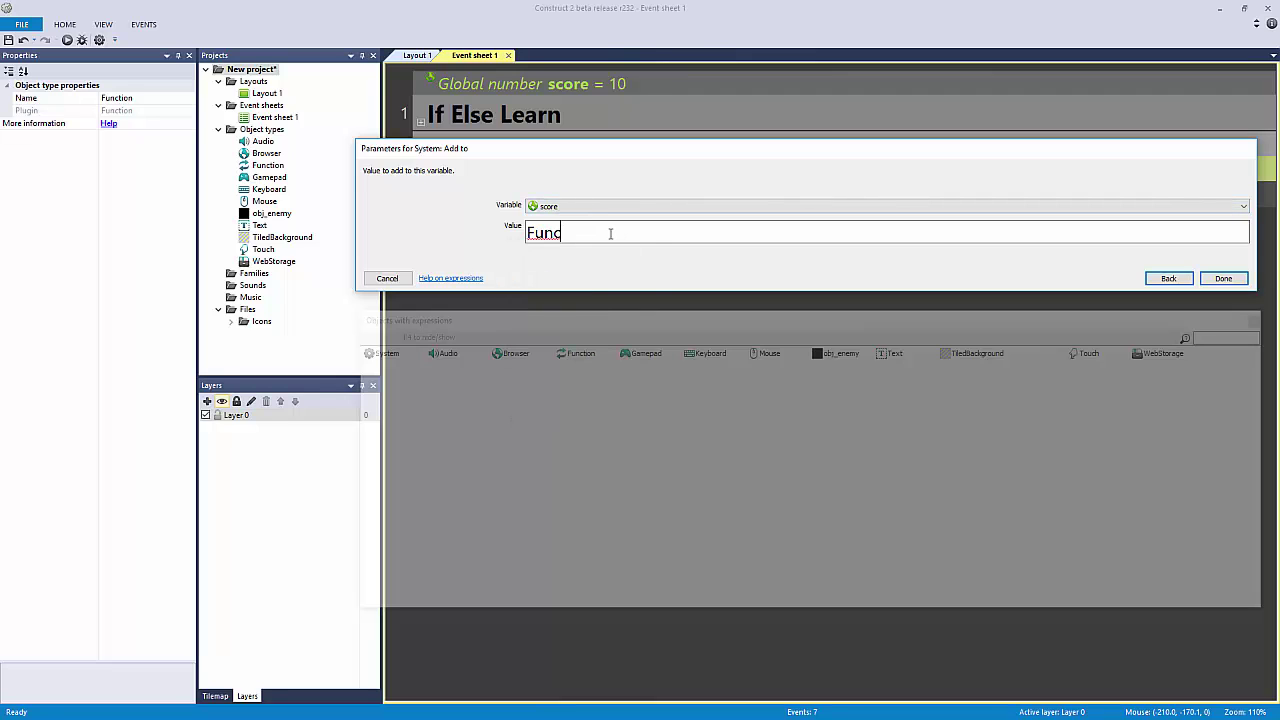
text(tion)
text(.)
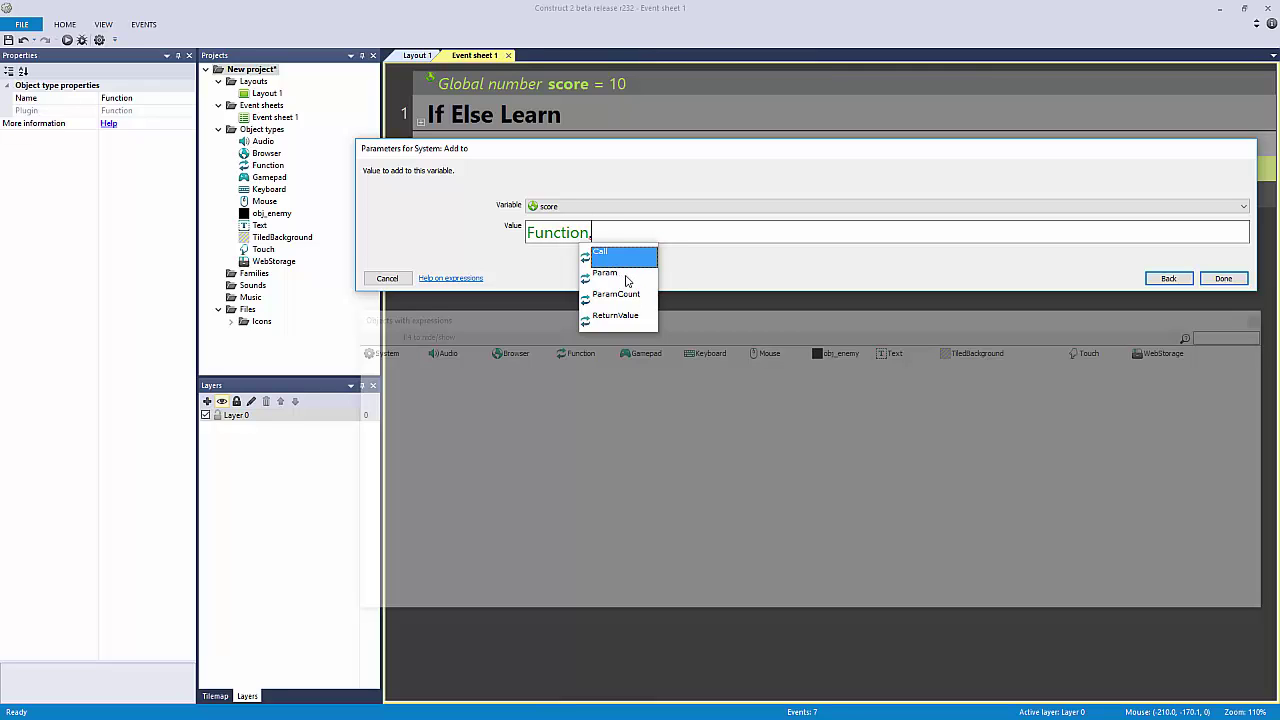
click(626, 277)
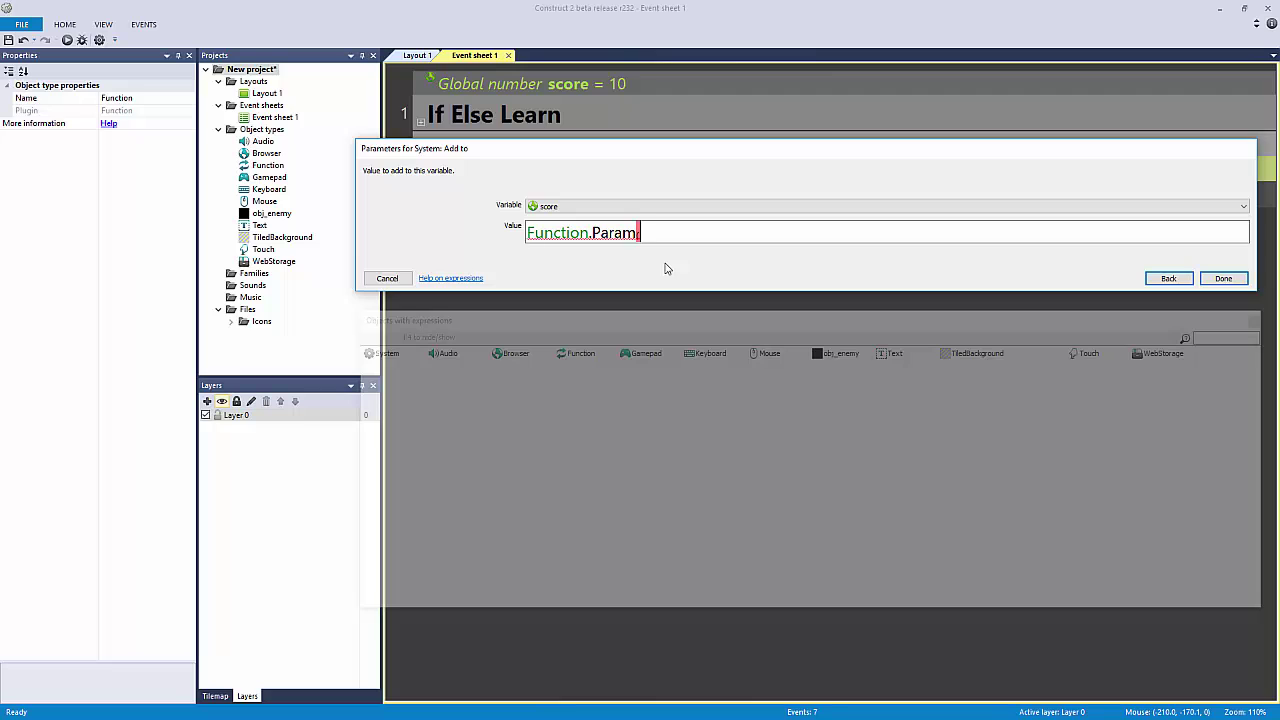
text(0))
key(Return)
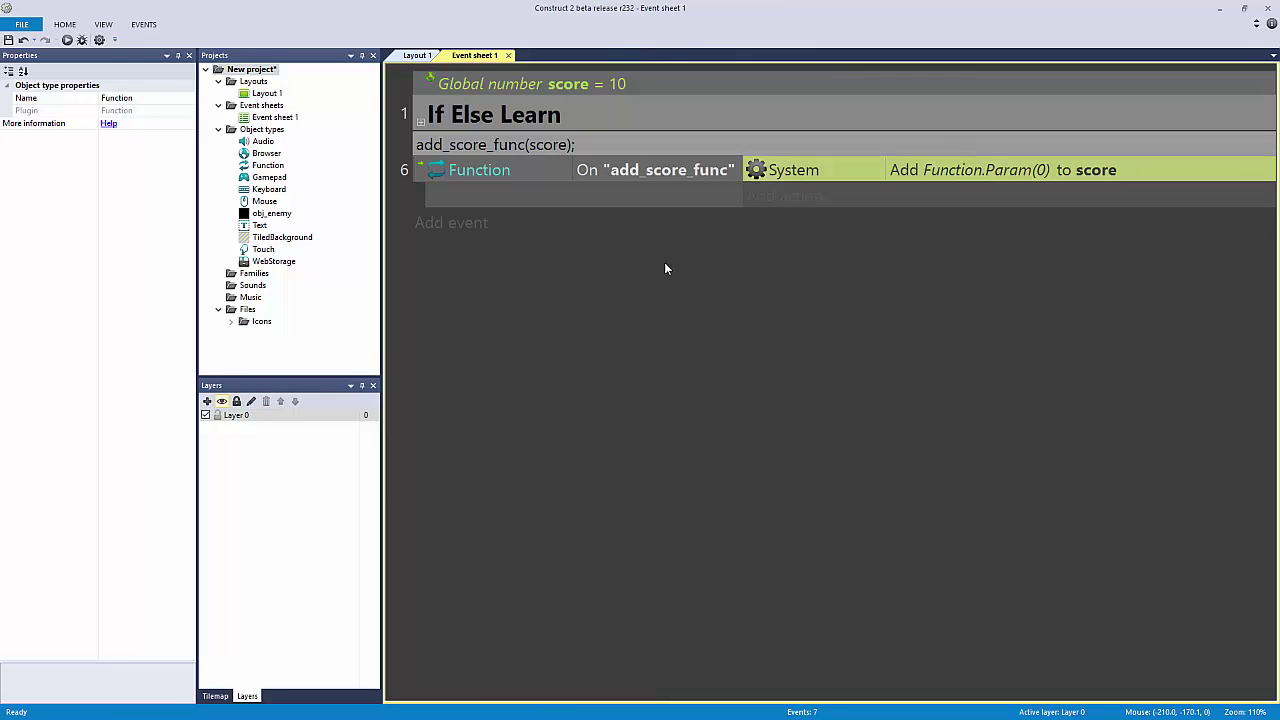
Step: Append ', score1' as an extra argument to the add_score_func comment
click(588, 170)
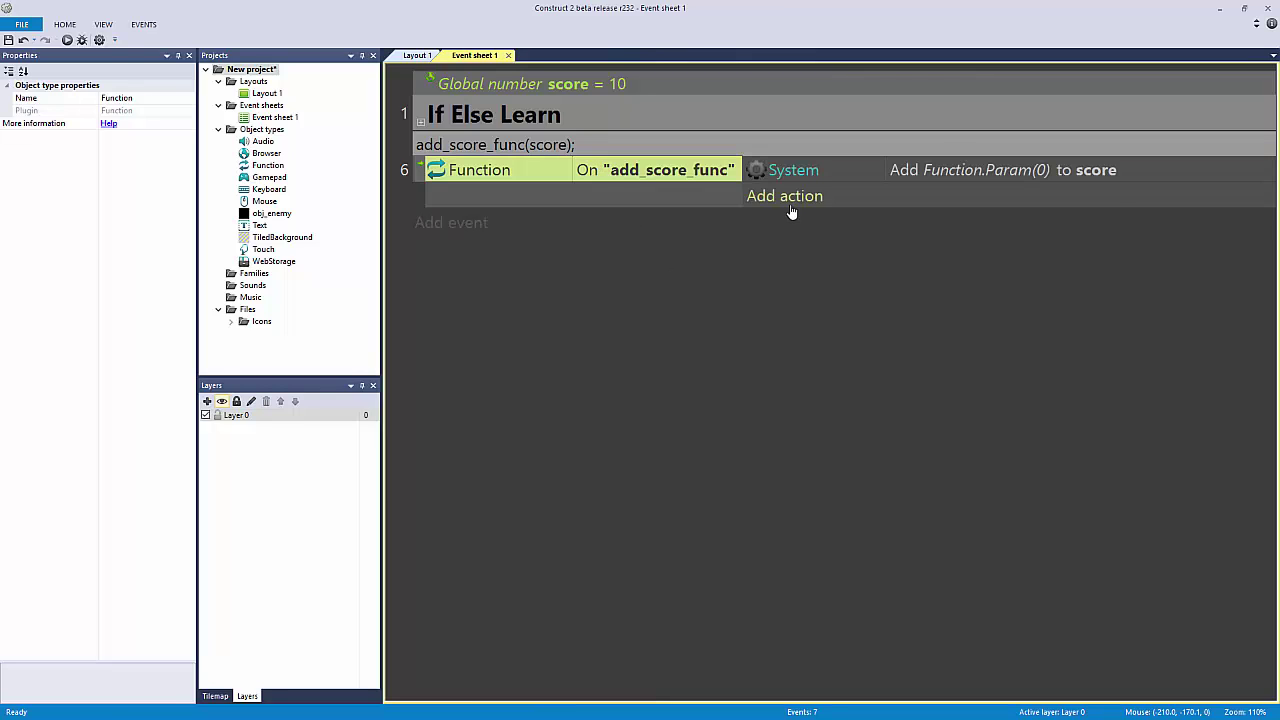
click(814, 174)
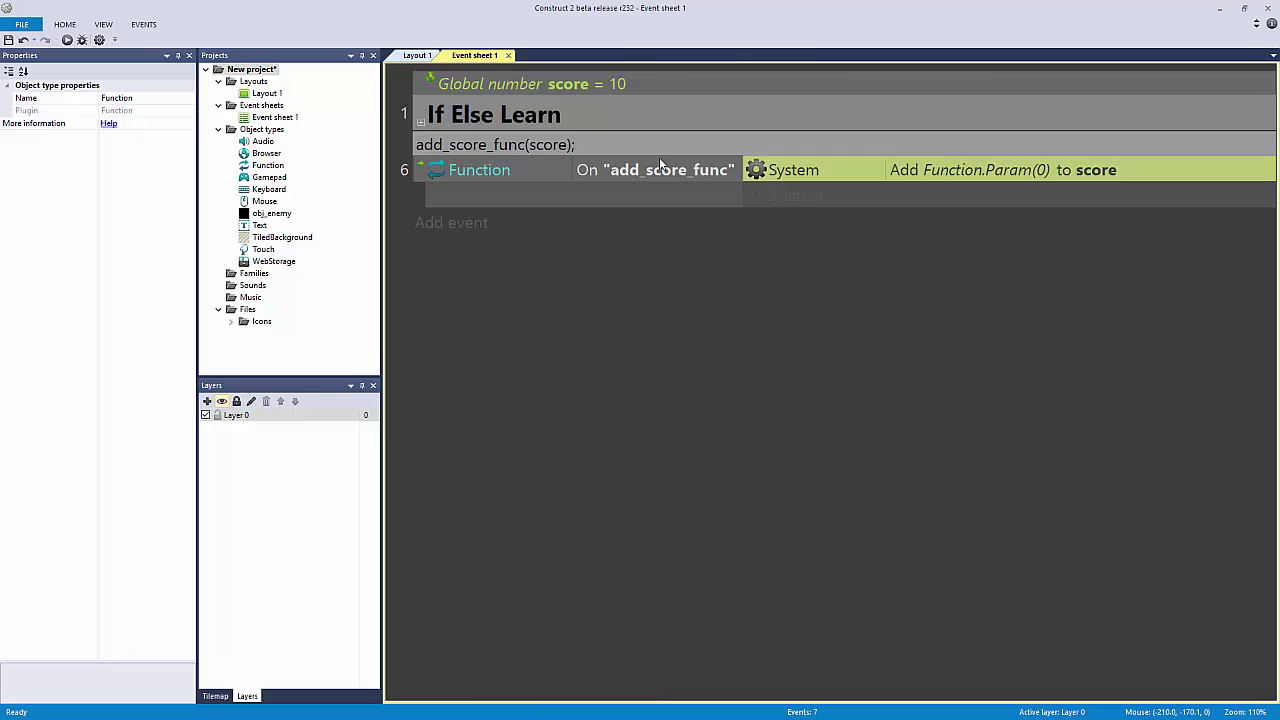
double_click(572, 147)
click(575, 147)
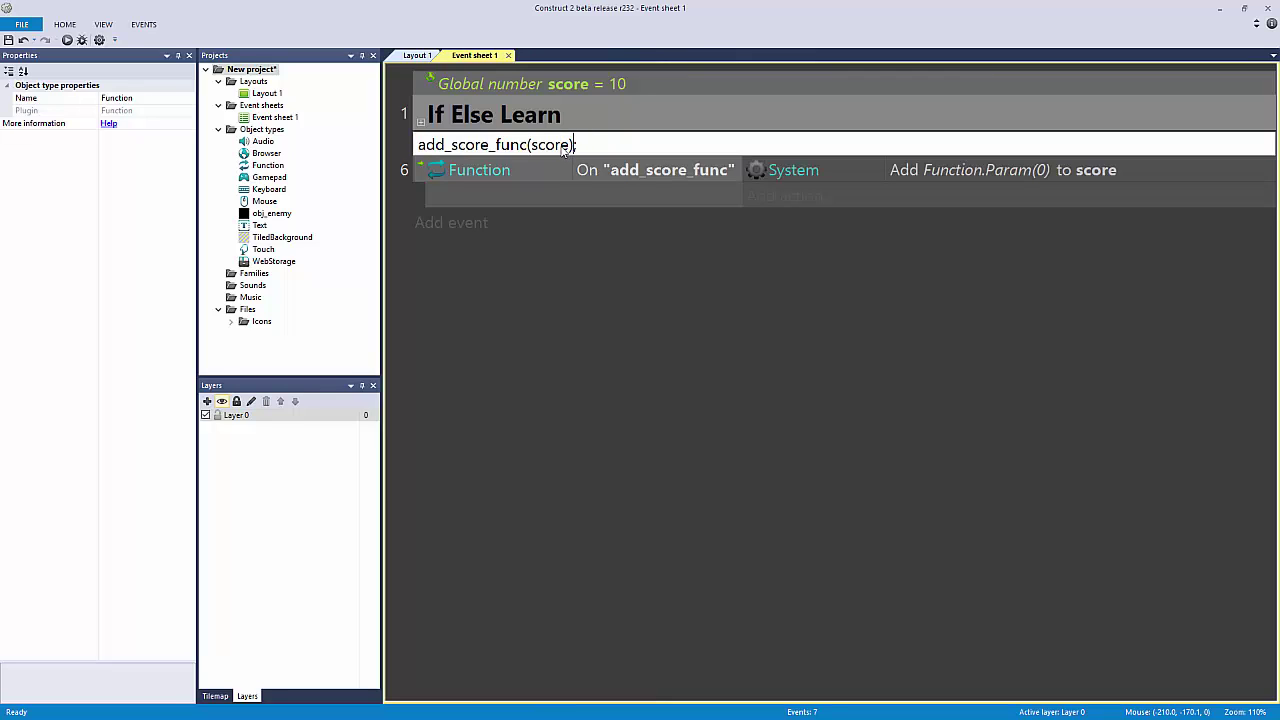
double_click(538, 148)
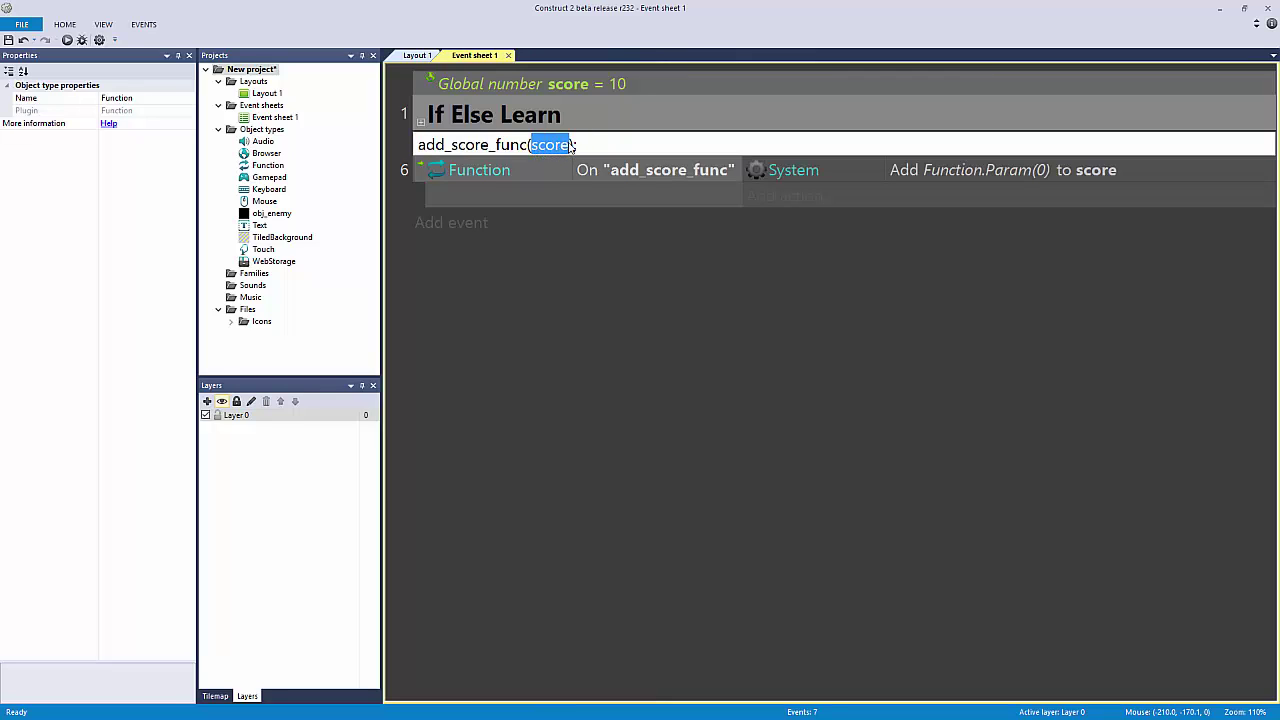
click(575, 147)
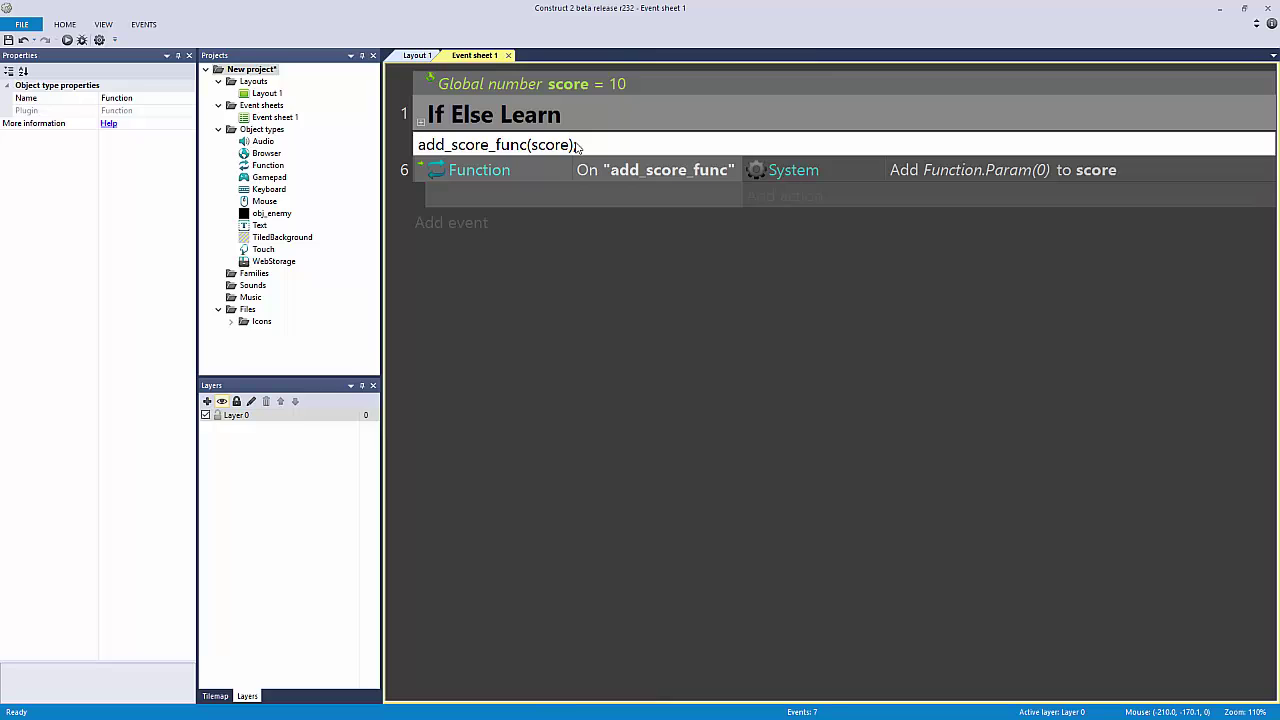
text(, score)
text(1)
key(Return)
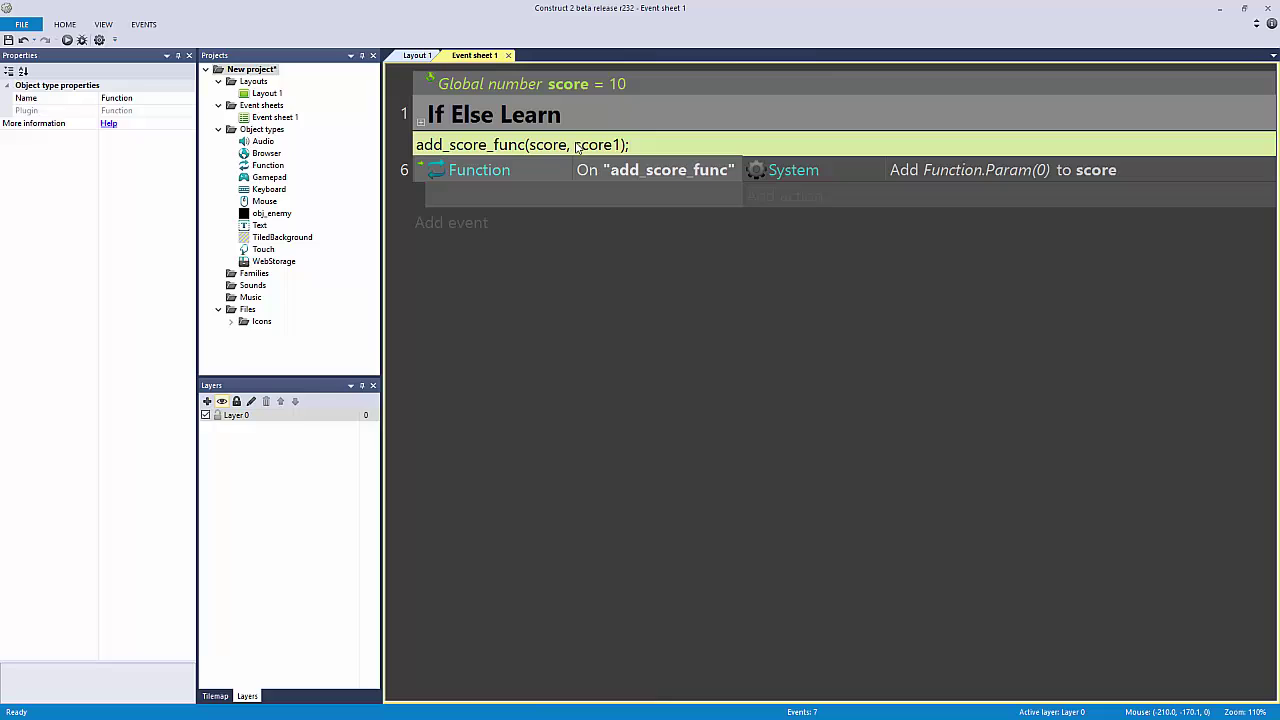
Step: Add a further ', score2' argument to the comment
double_click(598, 146)
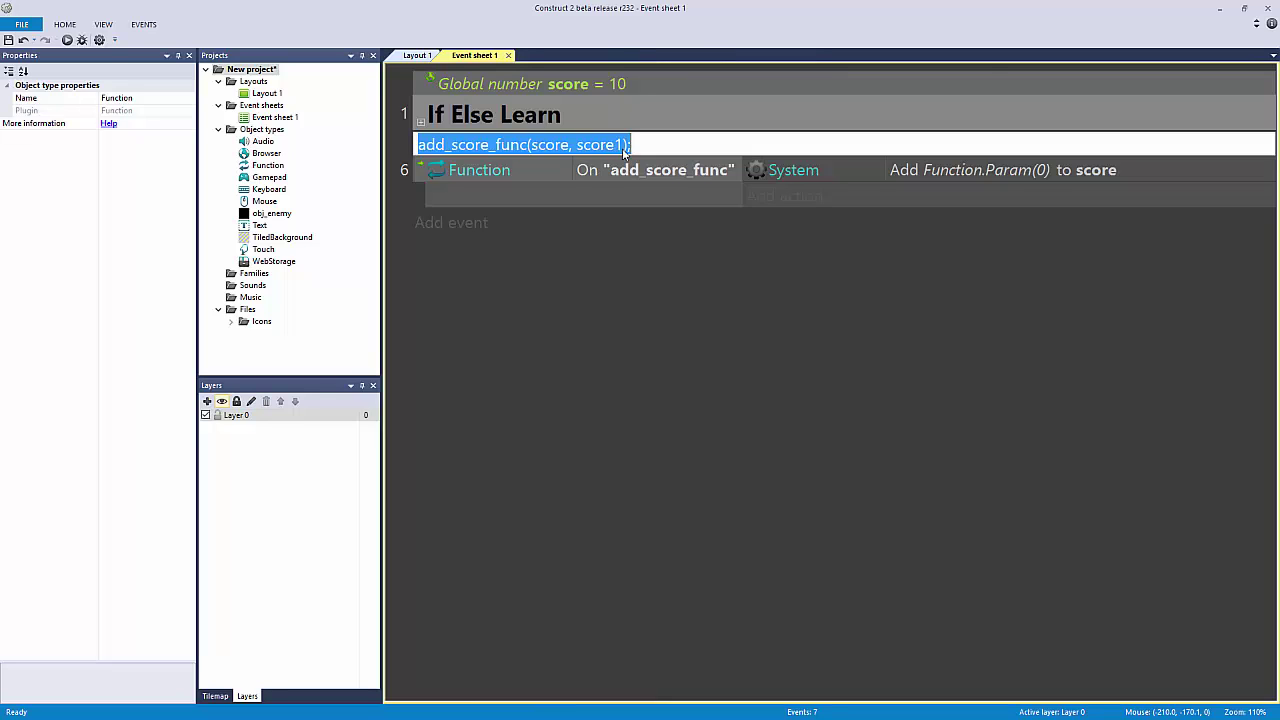
click(628, 146)
text(, score2)
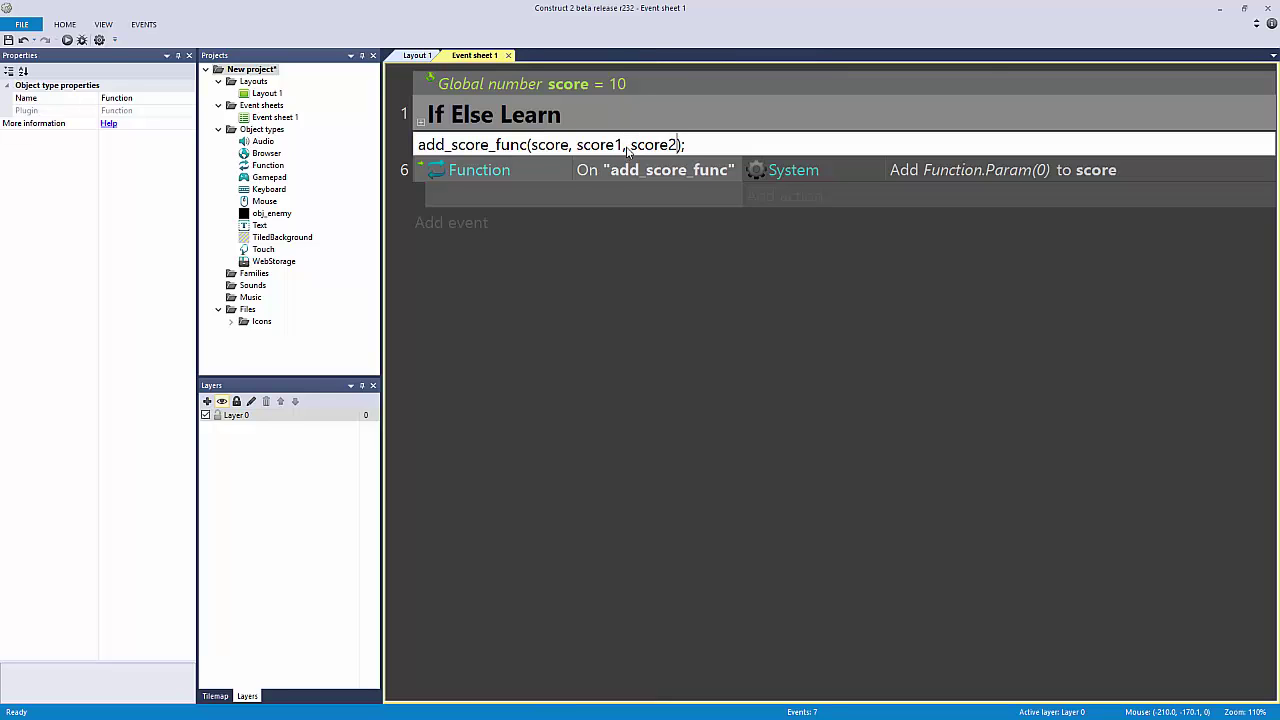
key(Return)
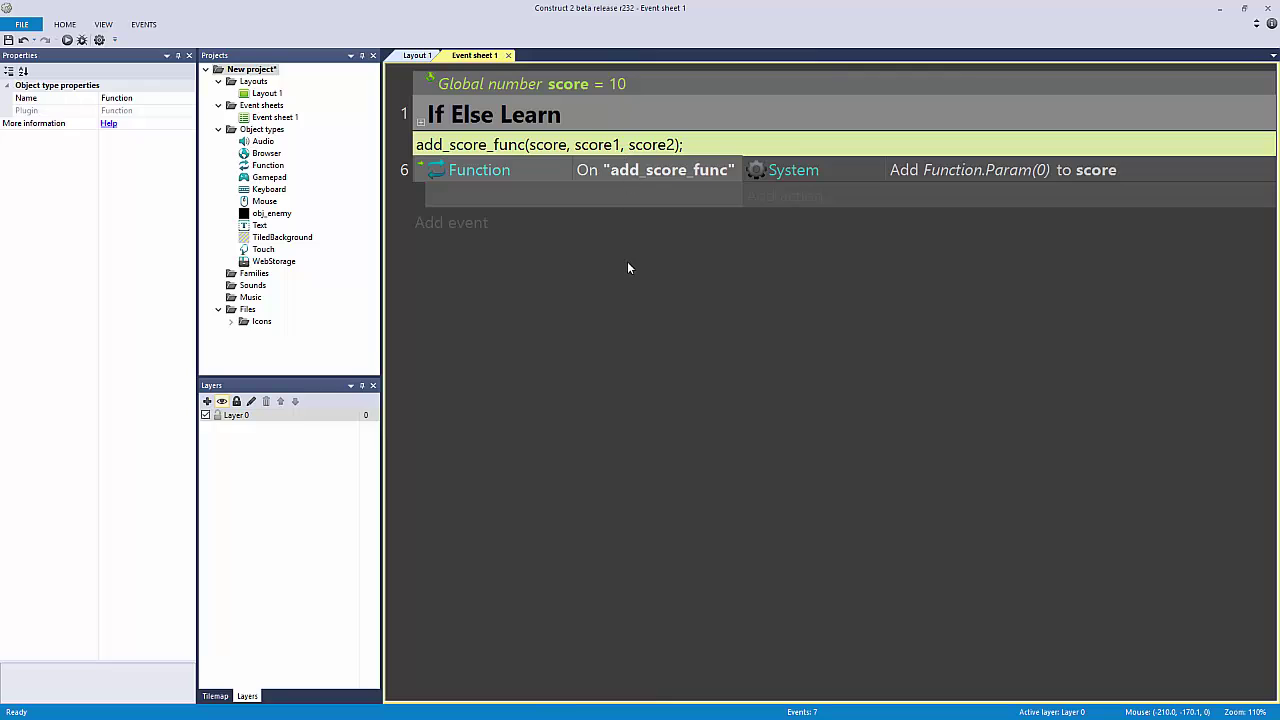
click(622, 305)
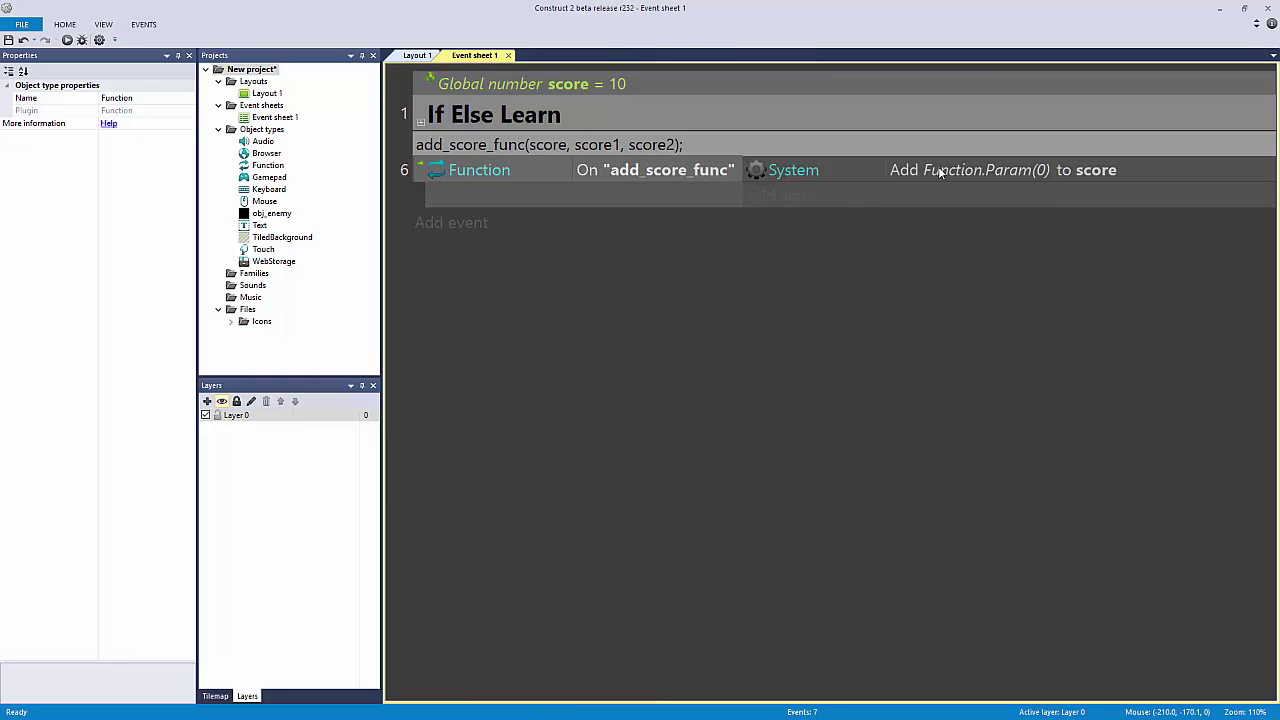
Step: Replace the comment's three arguments with just 'score', restoring add_score_func(score);
double_click(665, 148)
click(603, 148)
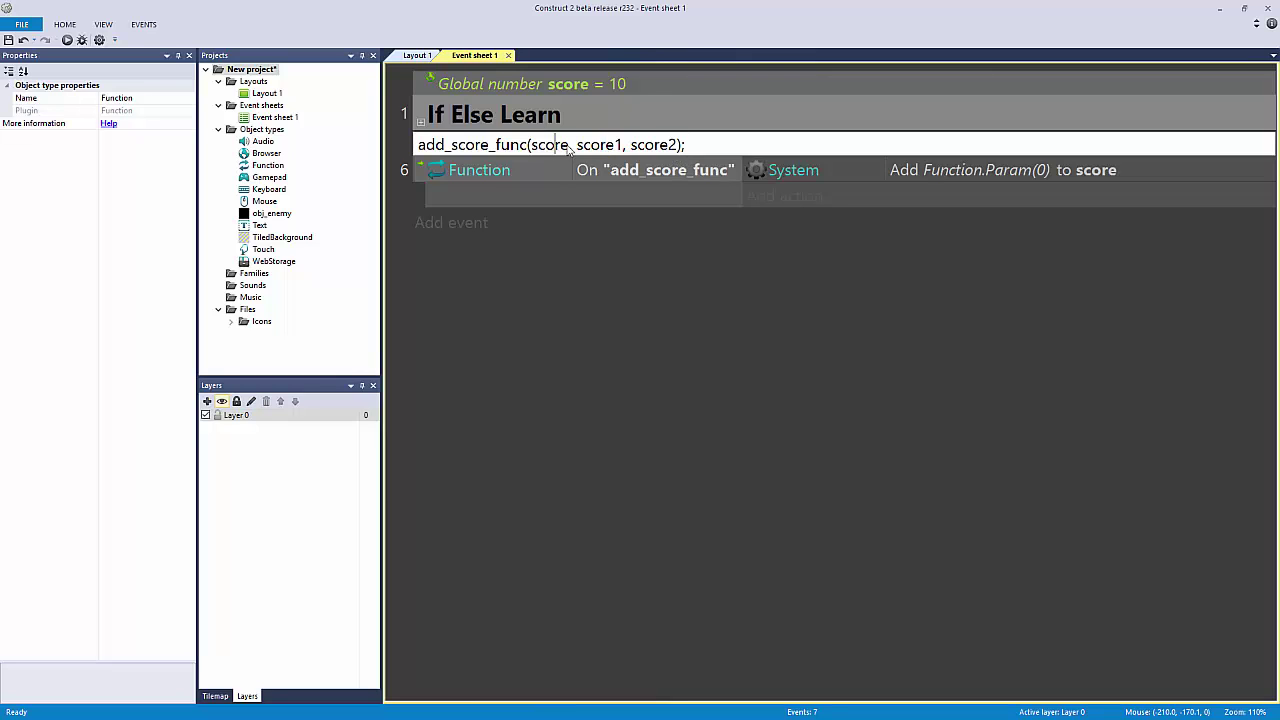
double_click(558, 148)
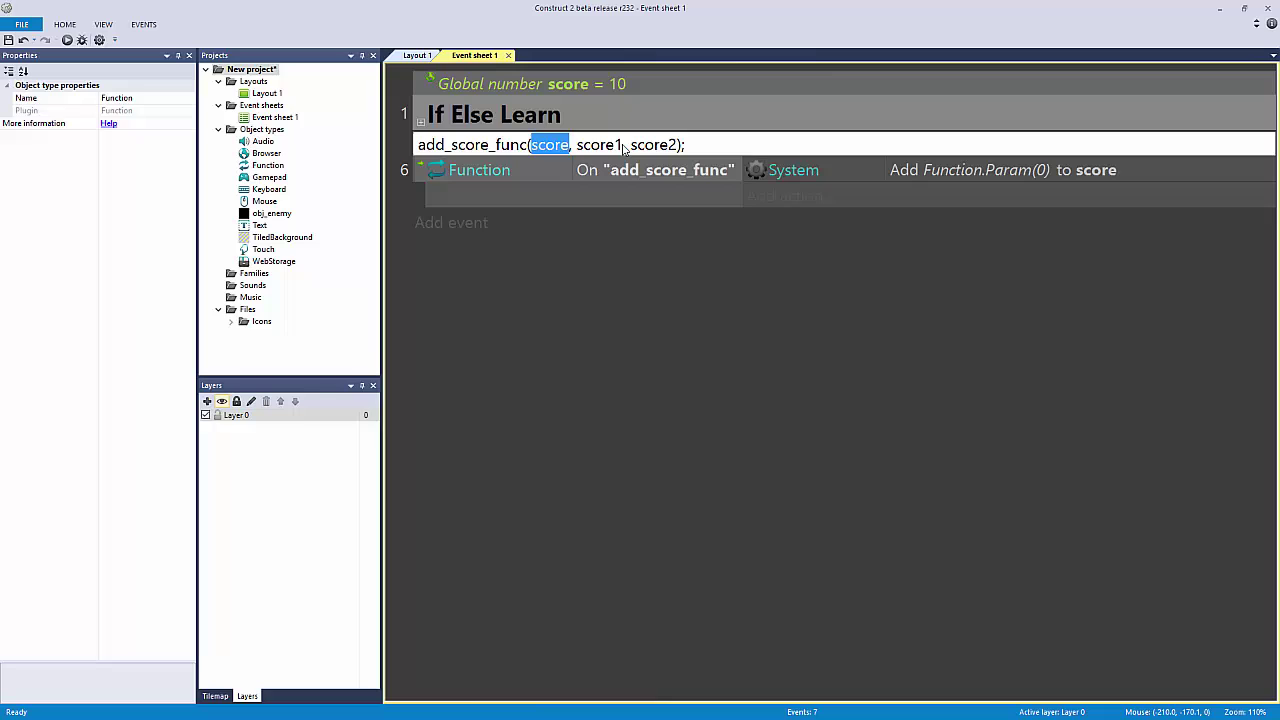
drag(630, 148, 578, 150)
click(680, 147)
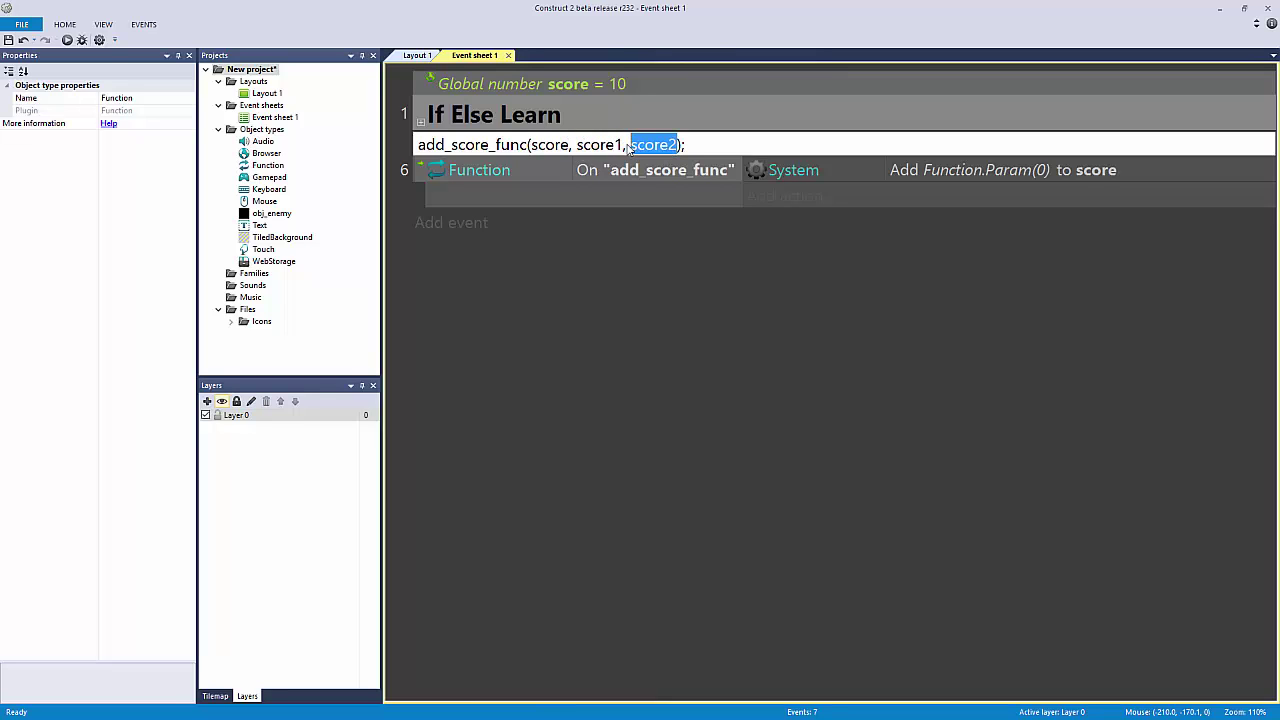
drag(680, 147, 531, 147)
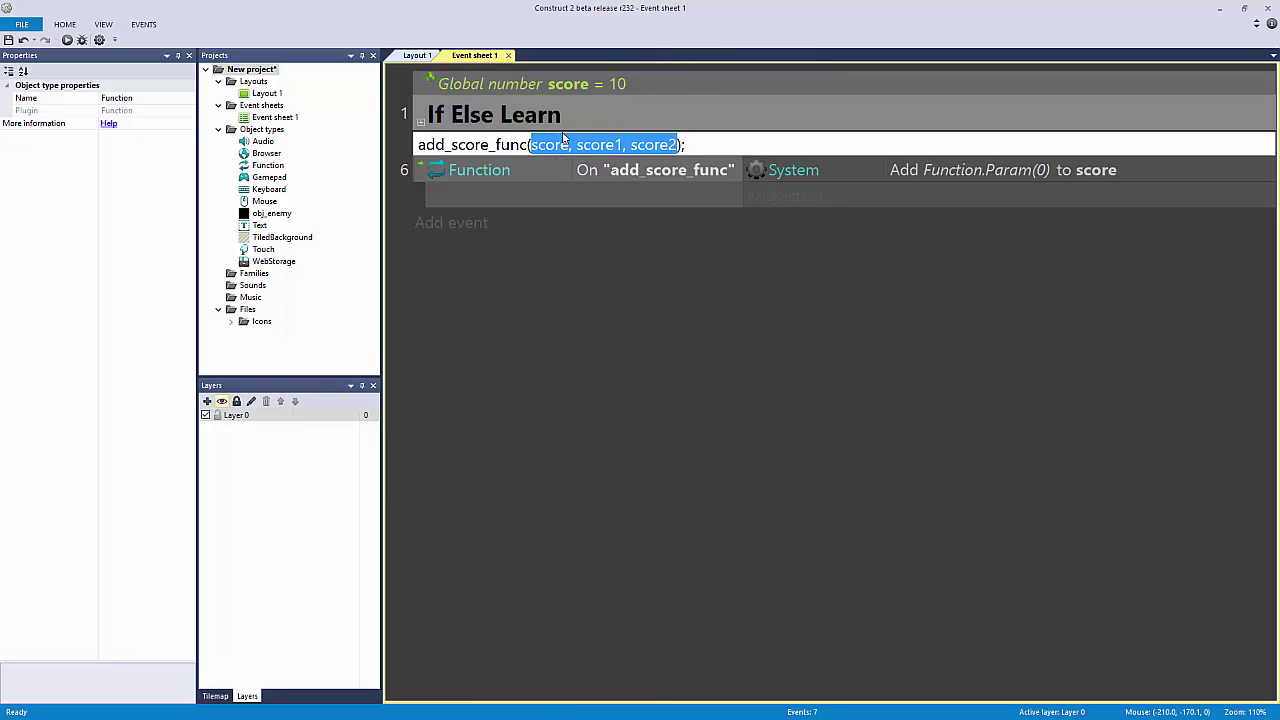
key(BackSpace)
text(score)
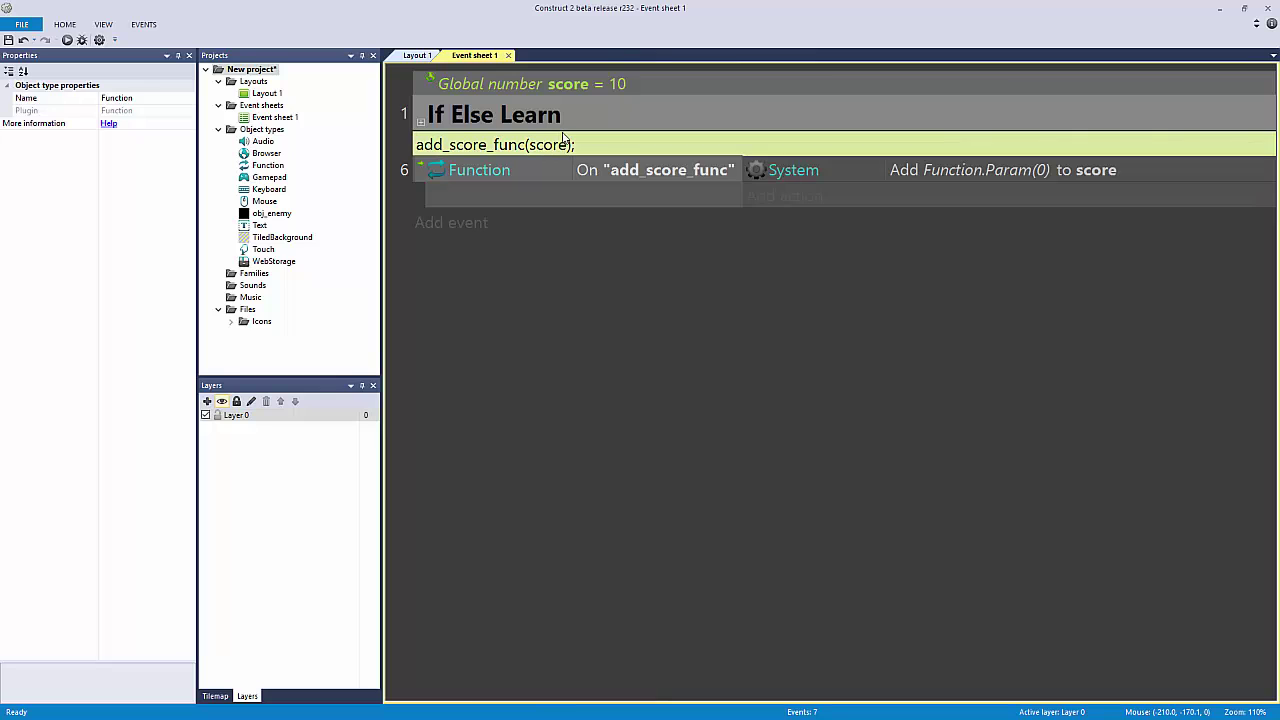
Step: Expand the If Else Learn group and open event 2's add_score_func call parameters
click(419, 122)
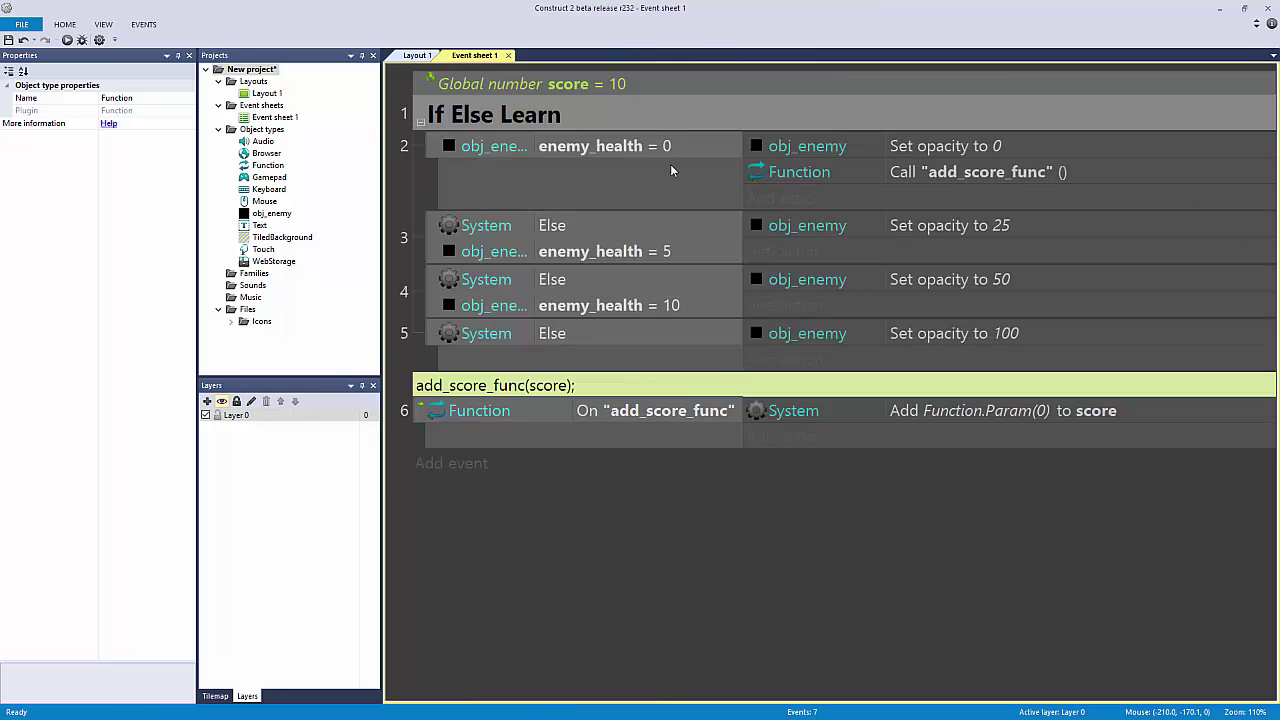
click(799, 172)
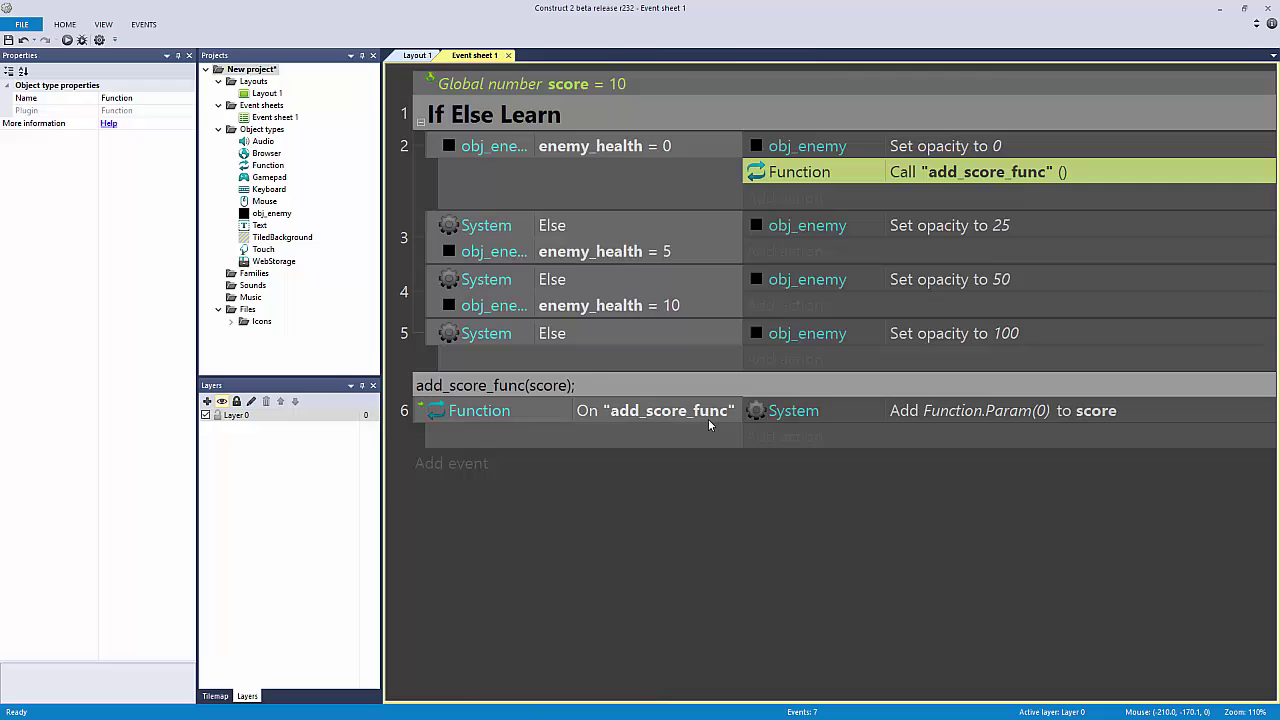
click(905, 416)
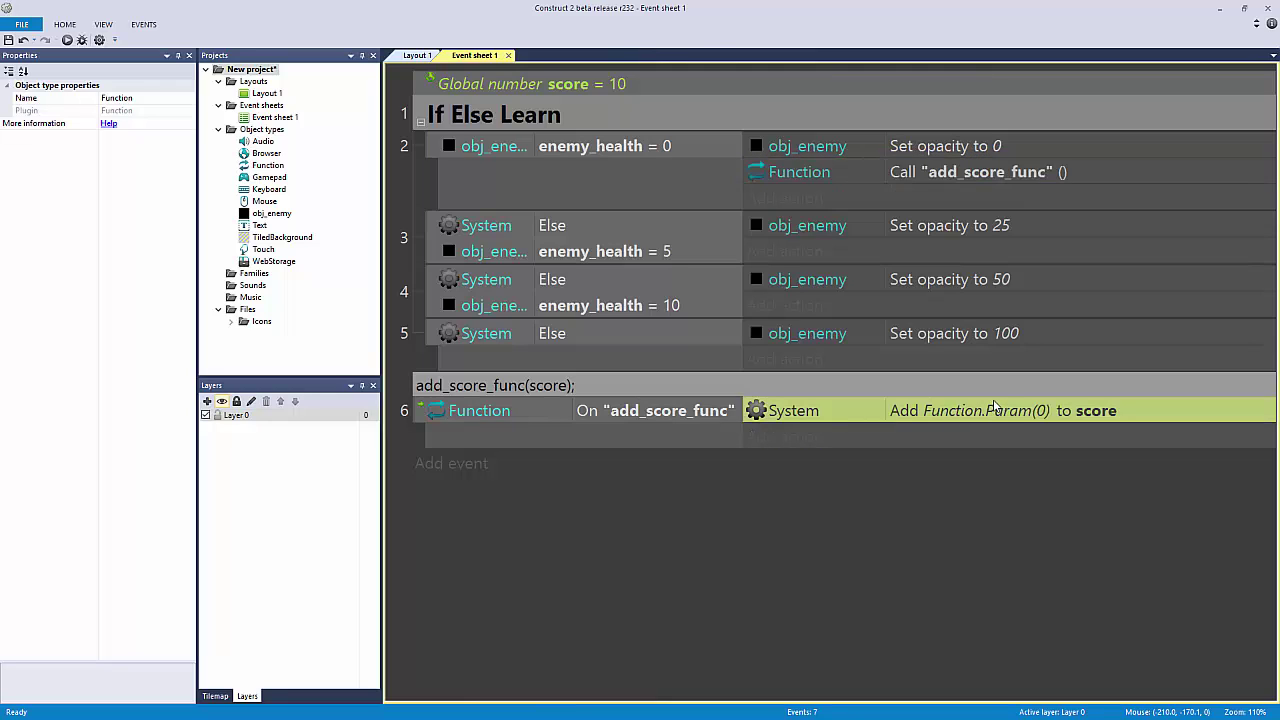
double_click(1007, 176)
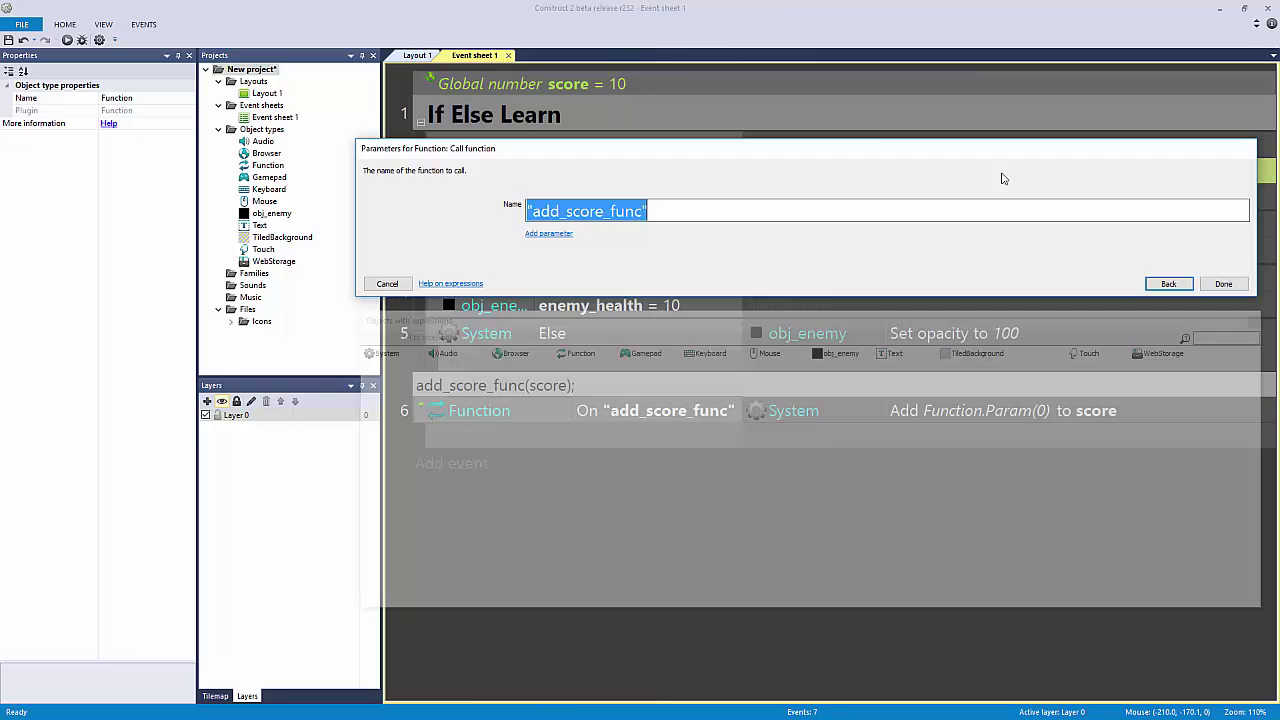
click(565, 218)
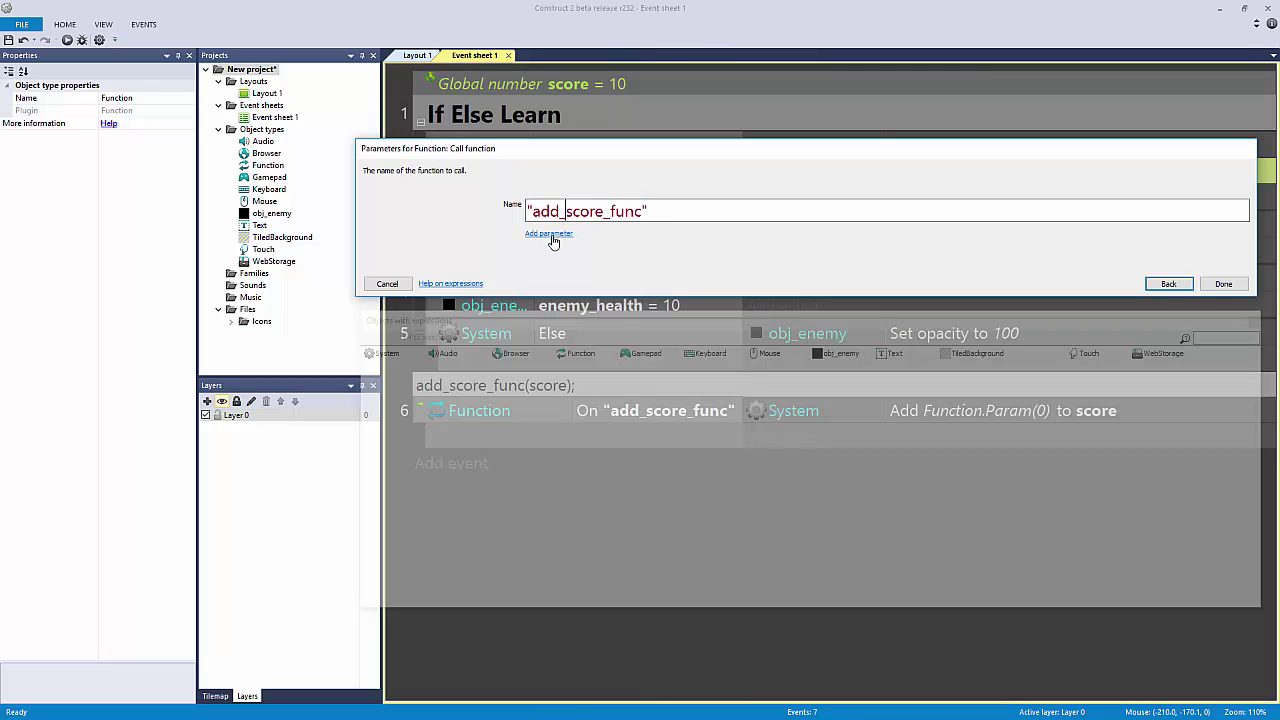
Step: Leave the call with only Parameter 0, set to the value 5
click(551, 236)
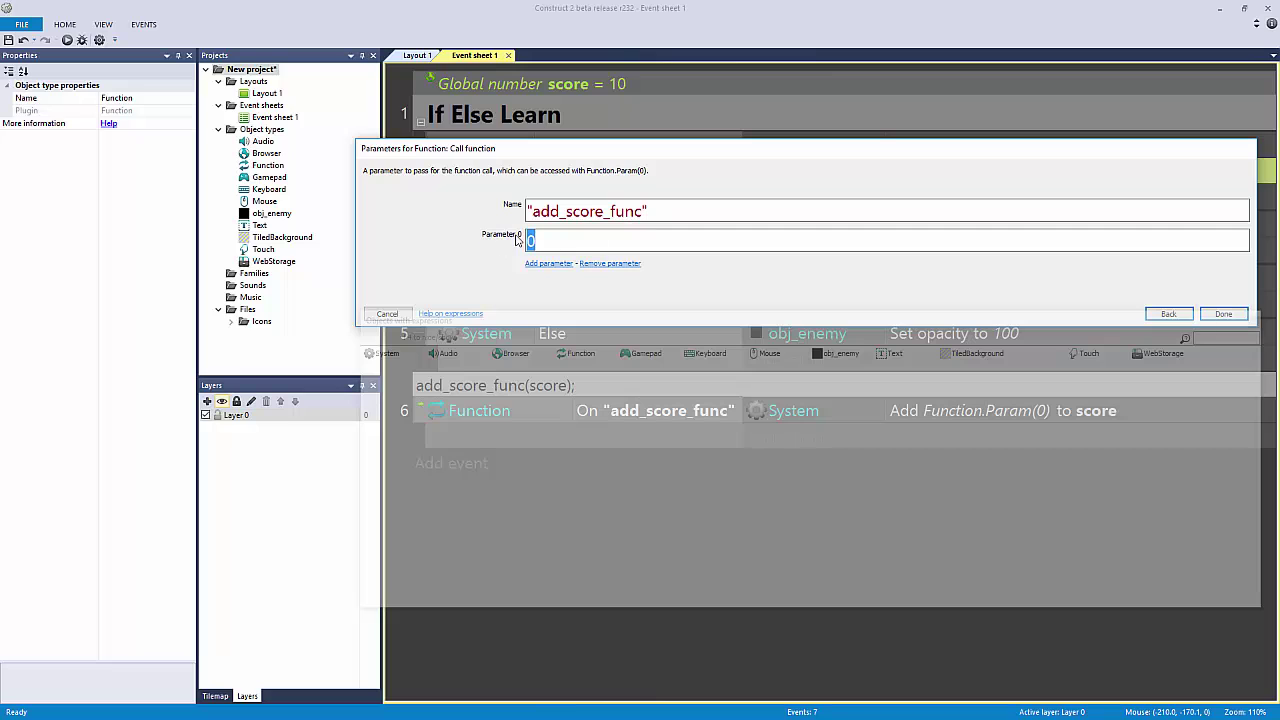
click(547, 264)
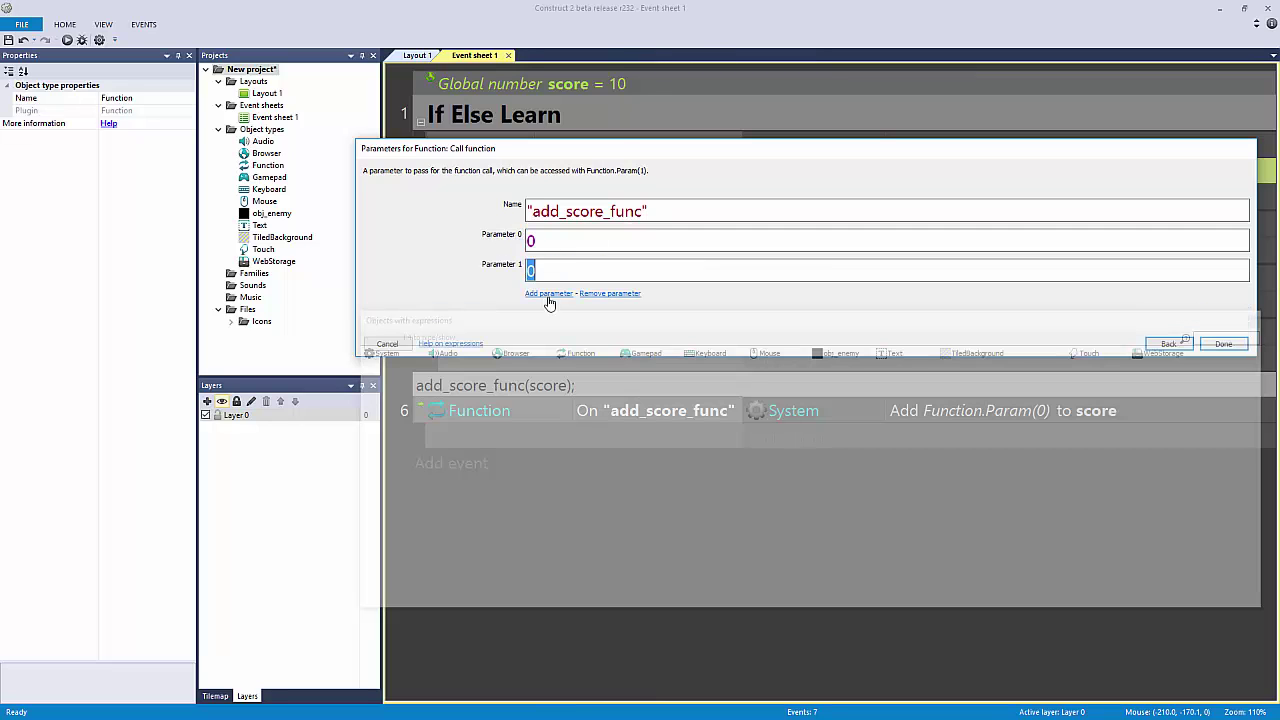
click(548, 294)
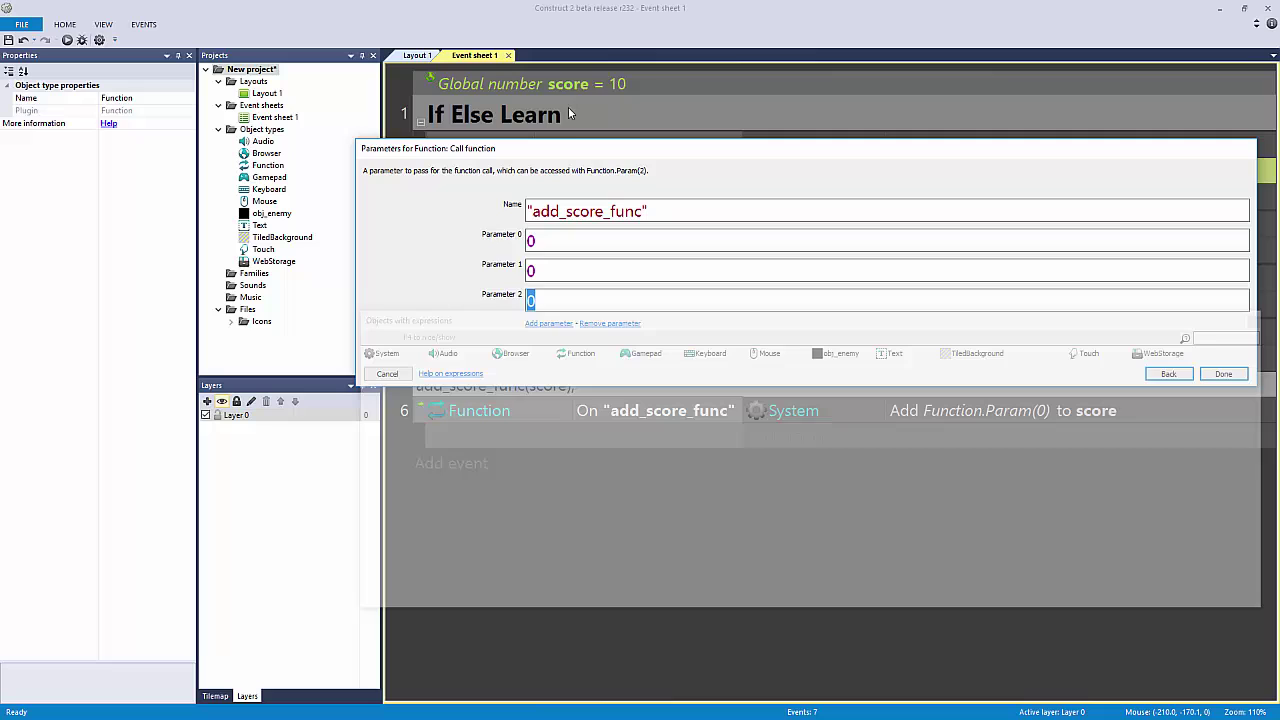
drag(563, 150, 572, 87)
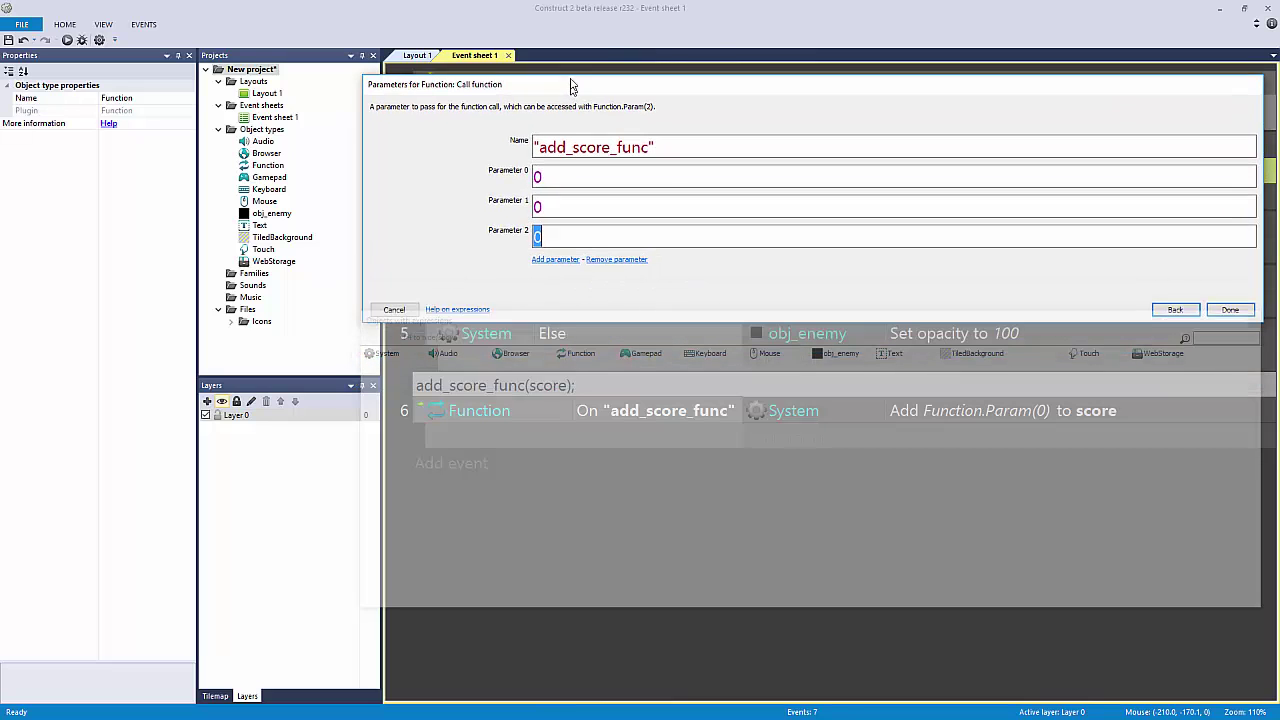
click(560, 260)
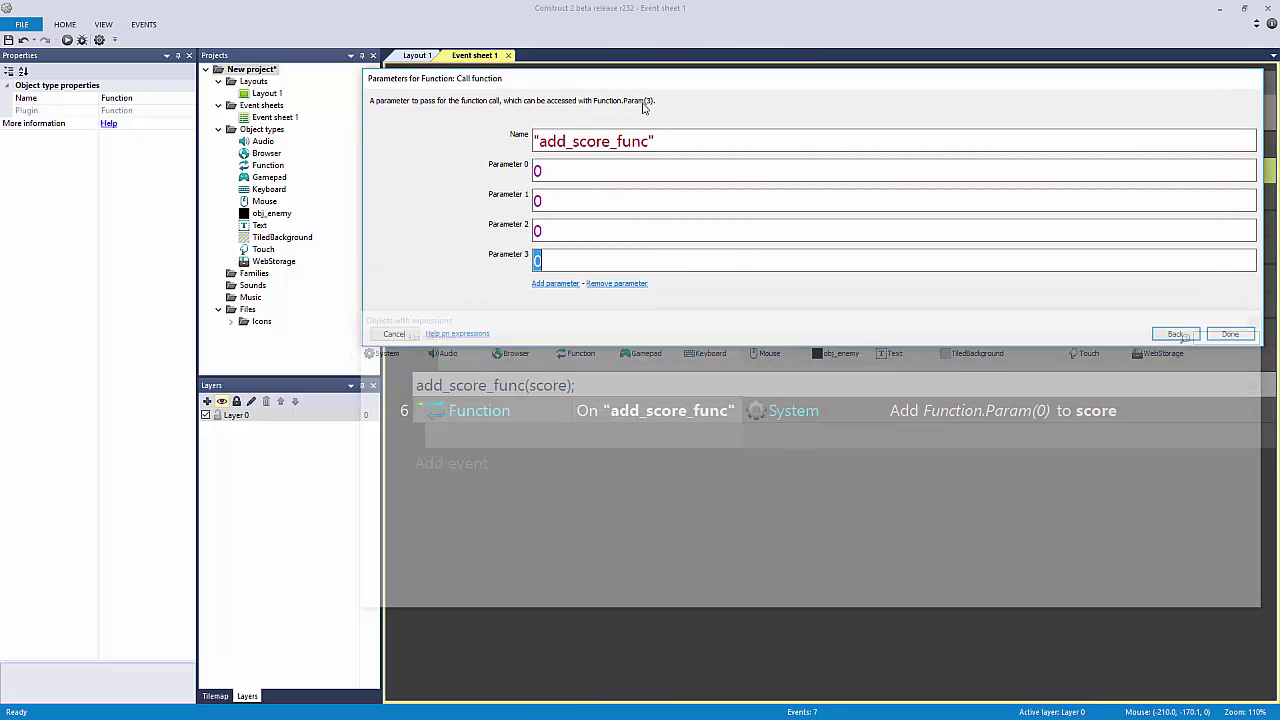
click(614, 284)
click(611, 254)
click(608, 224)
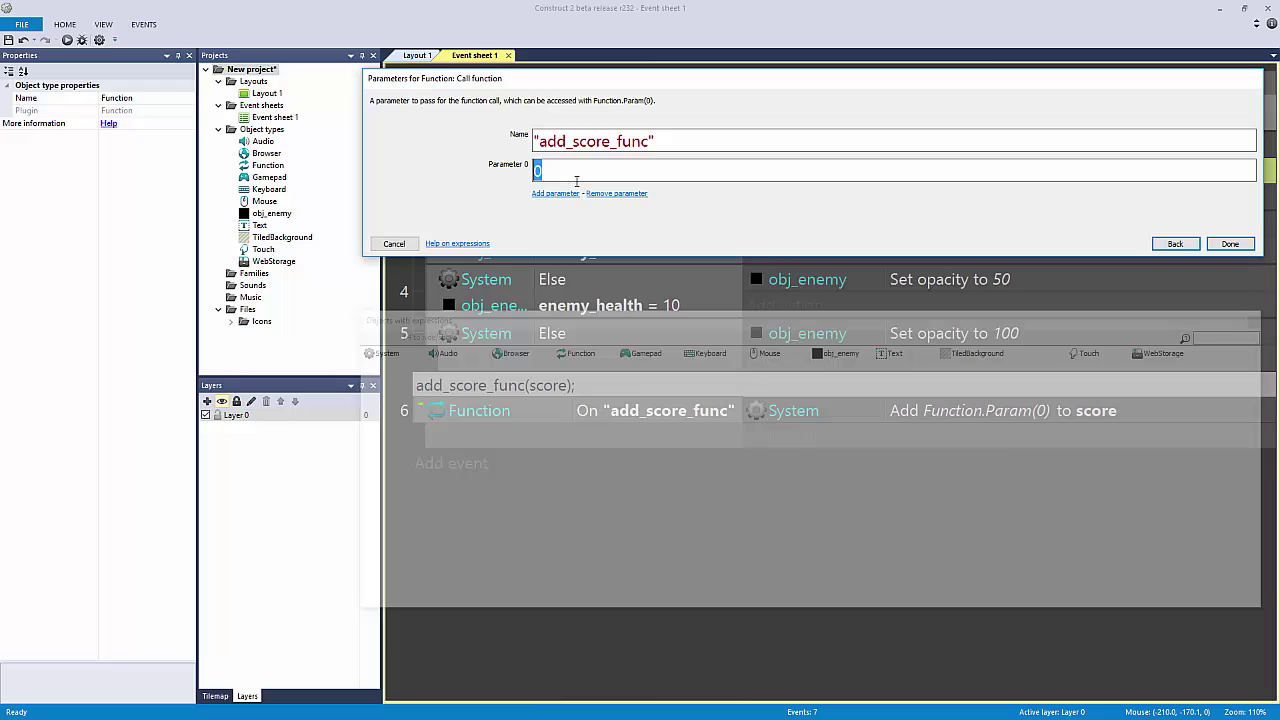
text(5)
text( * 10)
text( - 9 / )
text(100)
key(BackSpace)
key(BackSpace)
key(BackSpace)
key(BackSpace)
key(BackSpace)
key(BackSpace)
key(BackSpace)
key(BackSpace)
key(BackSpace)
Step: Confirm the value-5 call, then copy it into event 3 with Parameter 0 = 10
key(Return)
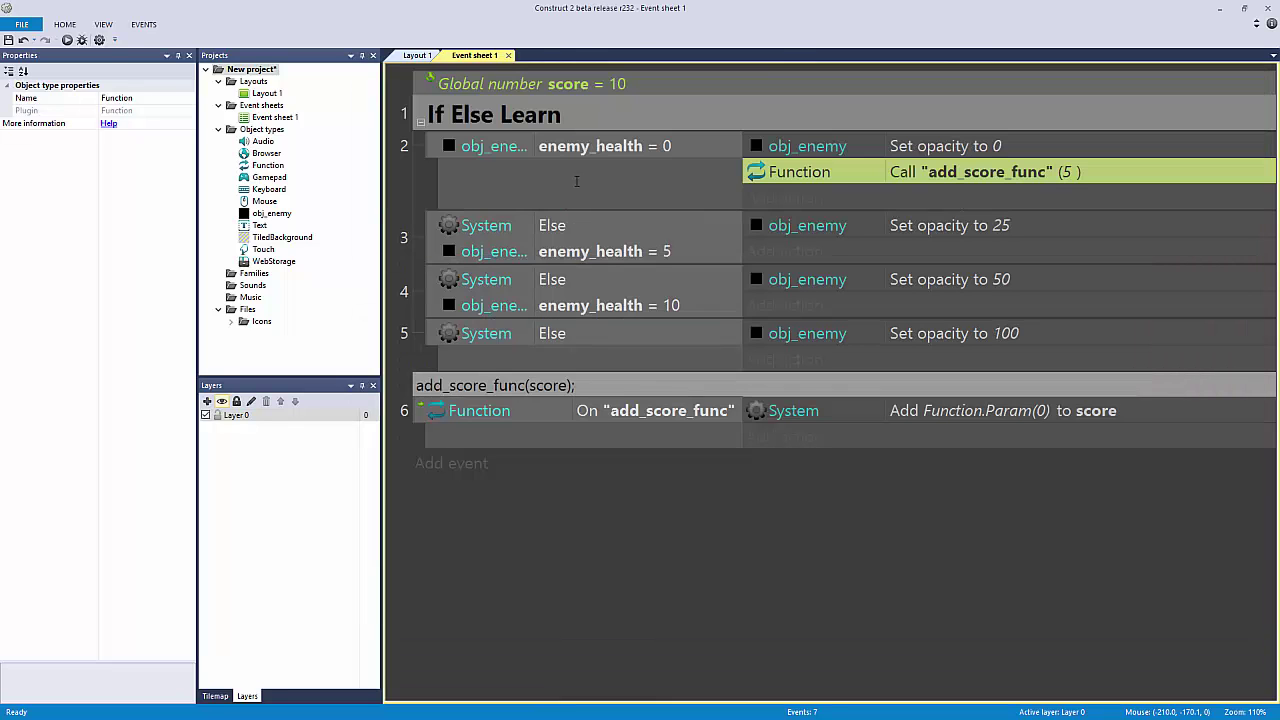
click(531, 242)
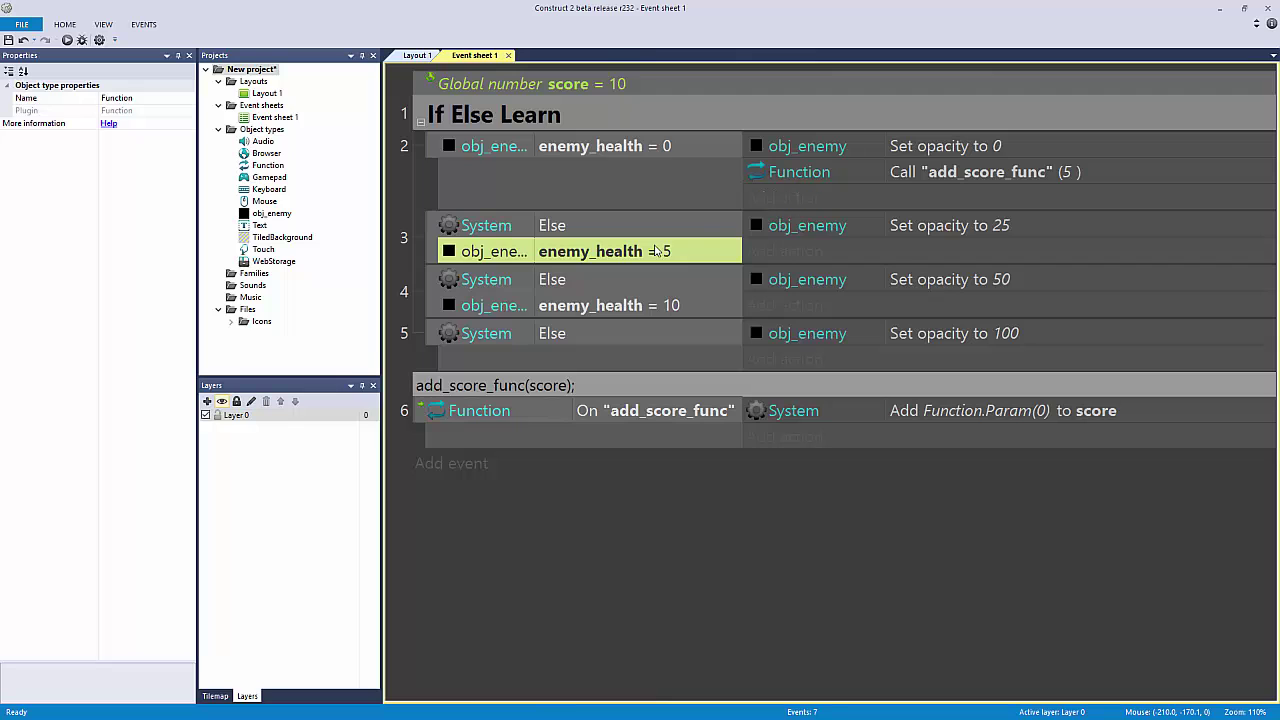
click(815, 176)
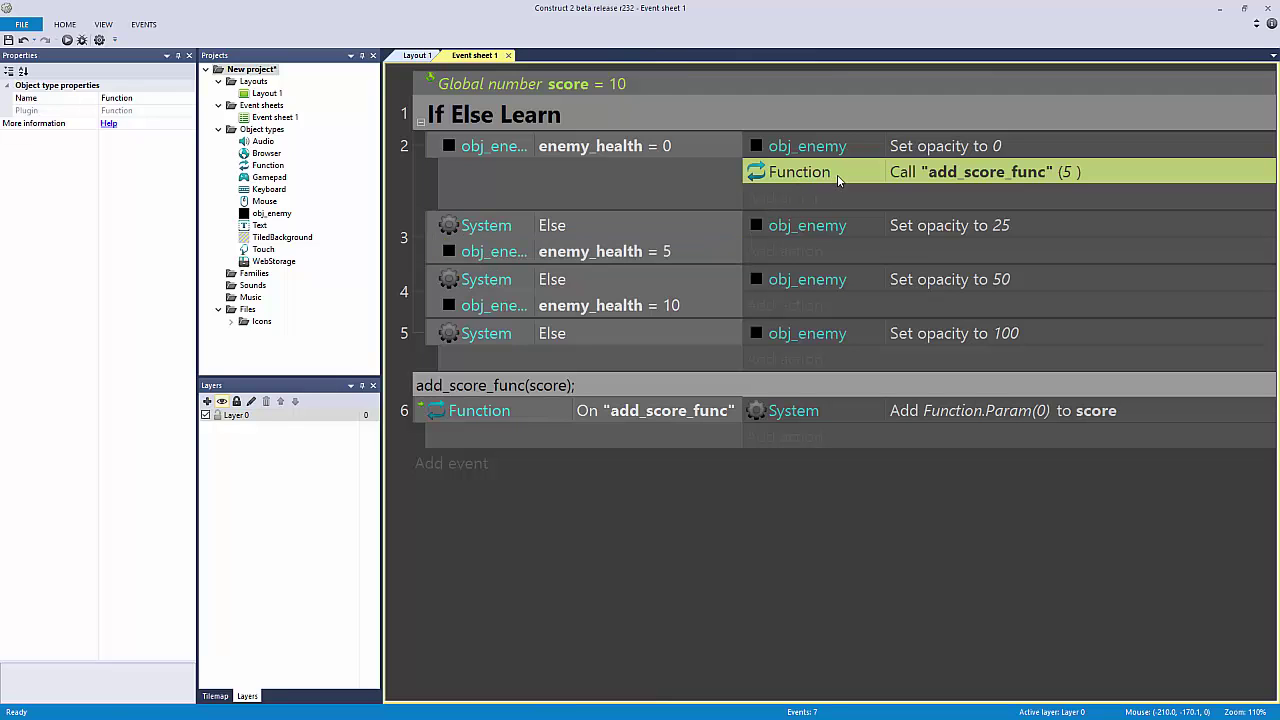
ctrl+drag(815, 178, 812, 242)
double_click(876, 244)
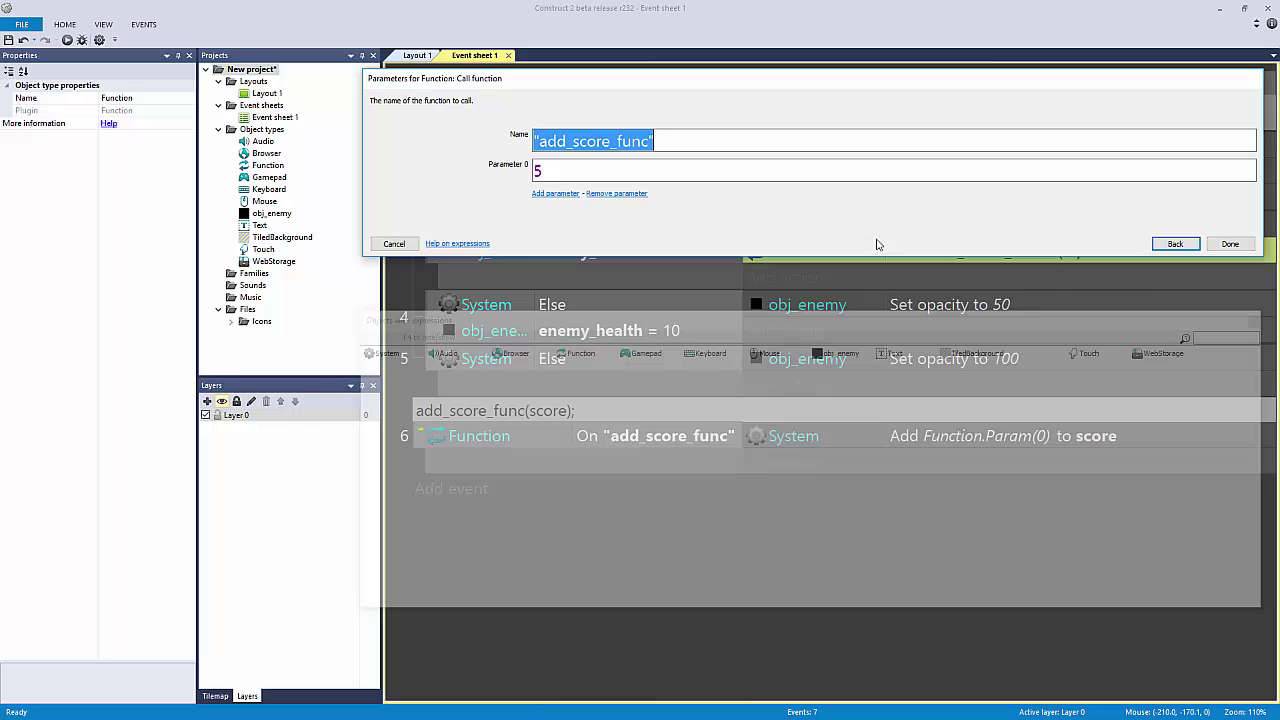
key(Tab)
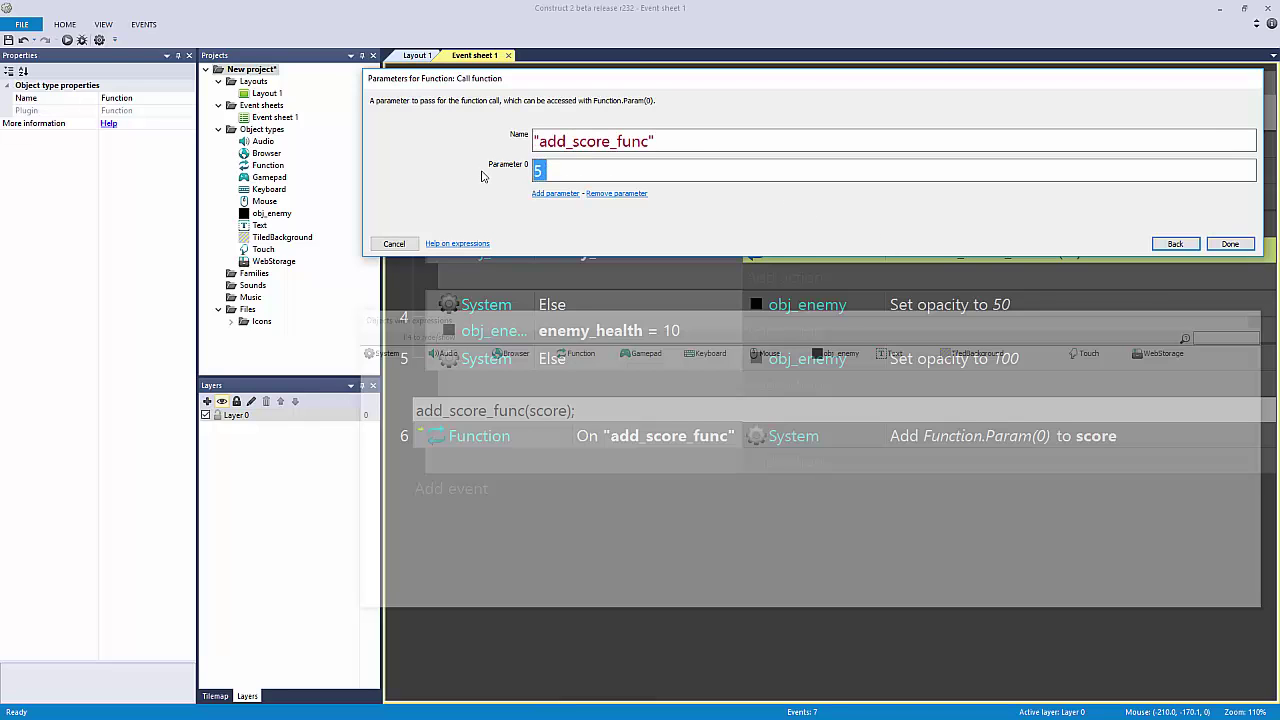
text(10)
key(Return)
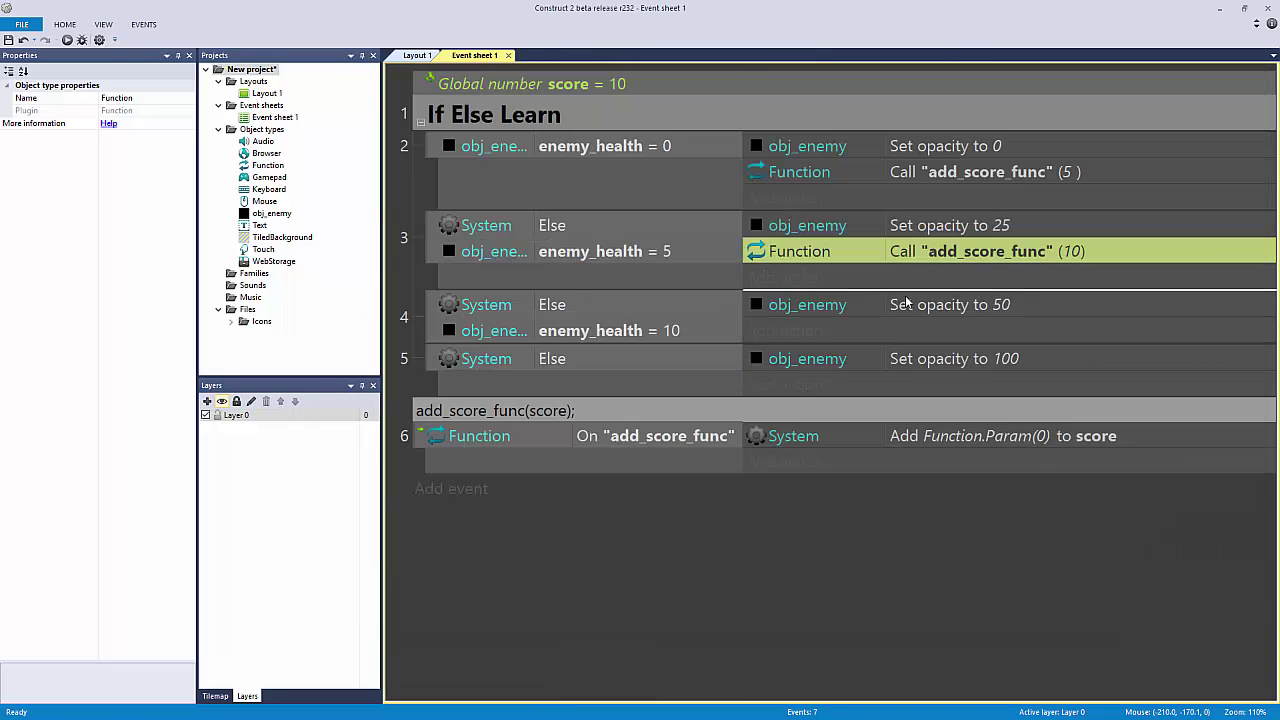
Step: Copy the call into event 4 with Parameter 0 = 25
ctrl+drag(810, 251, 975, 333)
double_click(975, 333)
key(Tab)
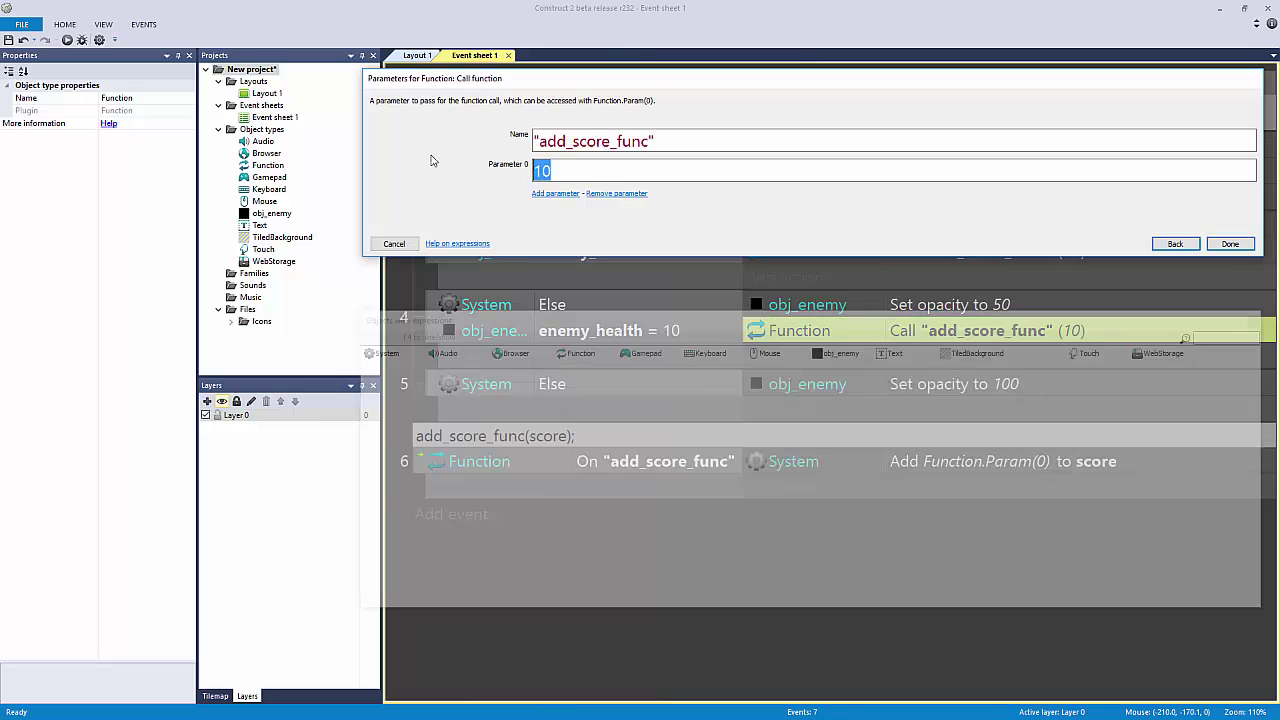
text(25)
key(Return)
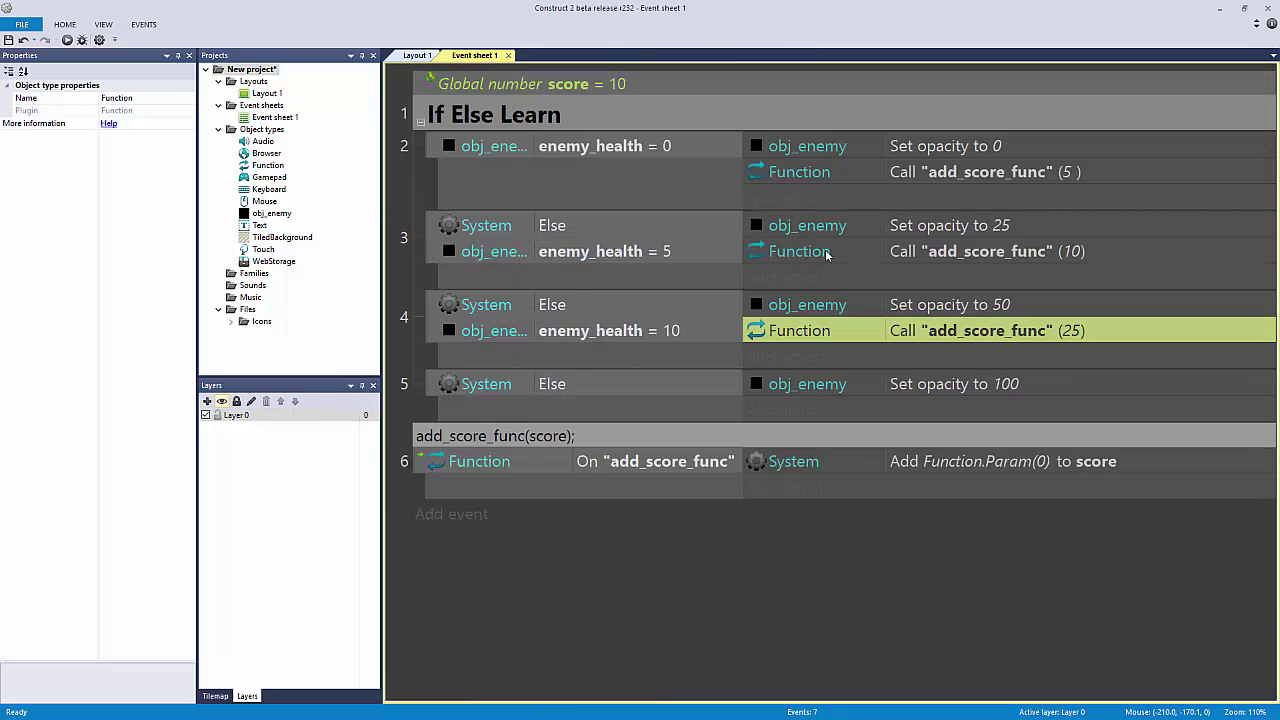
Step: Copy the call into the Else event 5 with Parameter 0 = 50
ctrl+drag(815, 390, 815, 394)
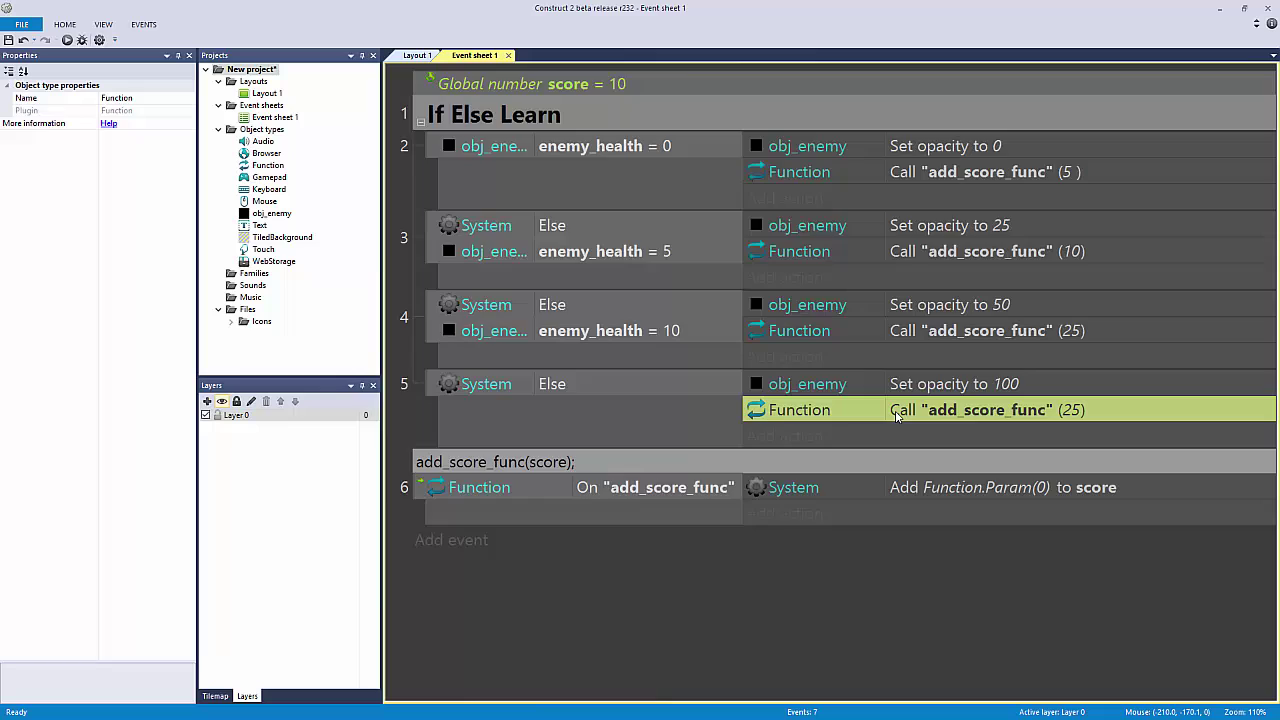
double_click(815, 410)
key(Tab)
key(ctrl+a)
text(50)
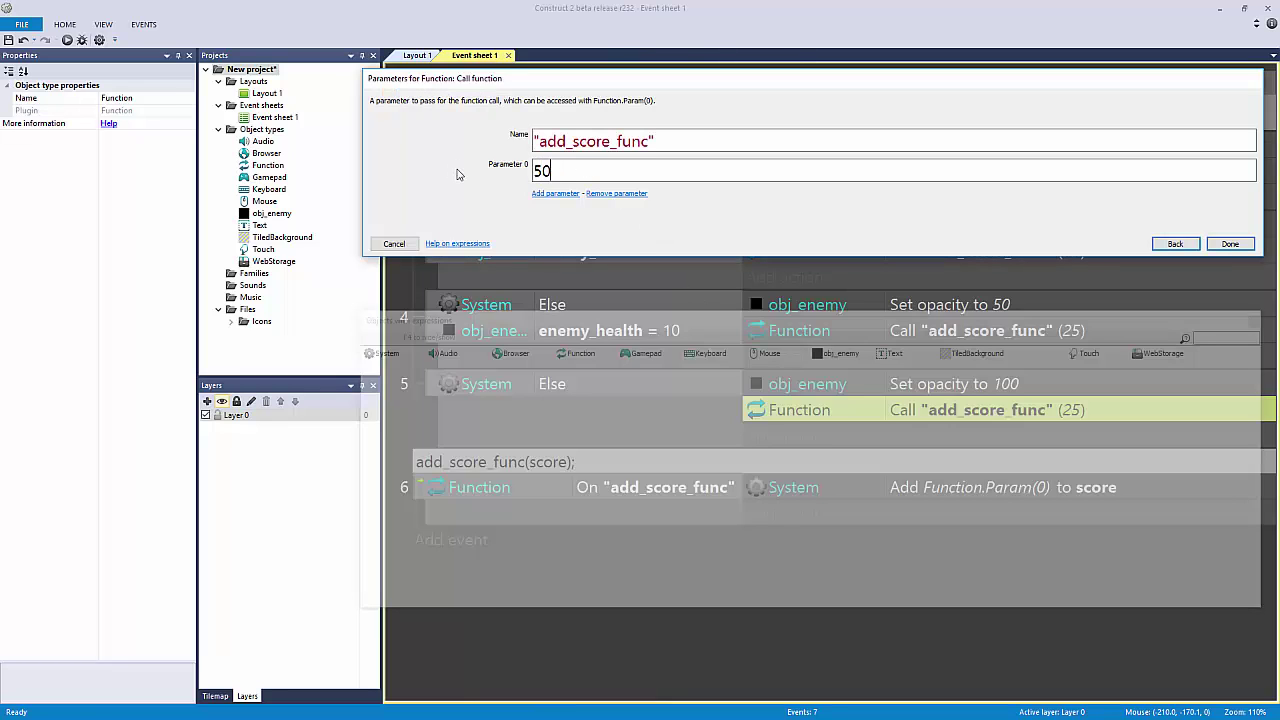
key(Return)
Step: Collapse the If Else Learn group, leaving the On add_score_func event visible and unselected
click(420, 123)
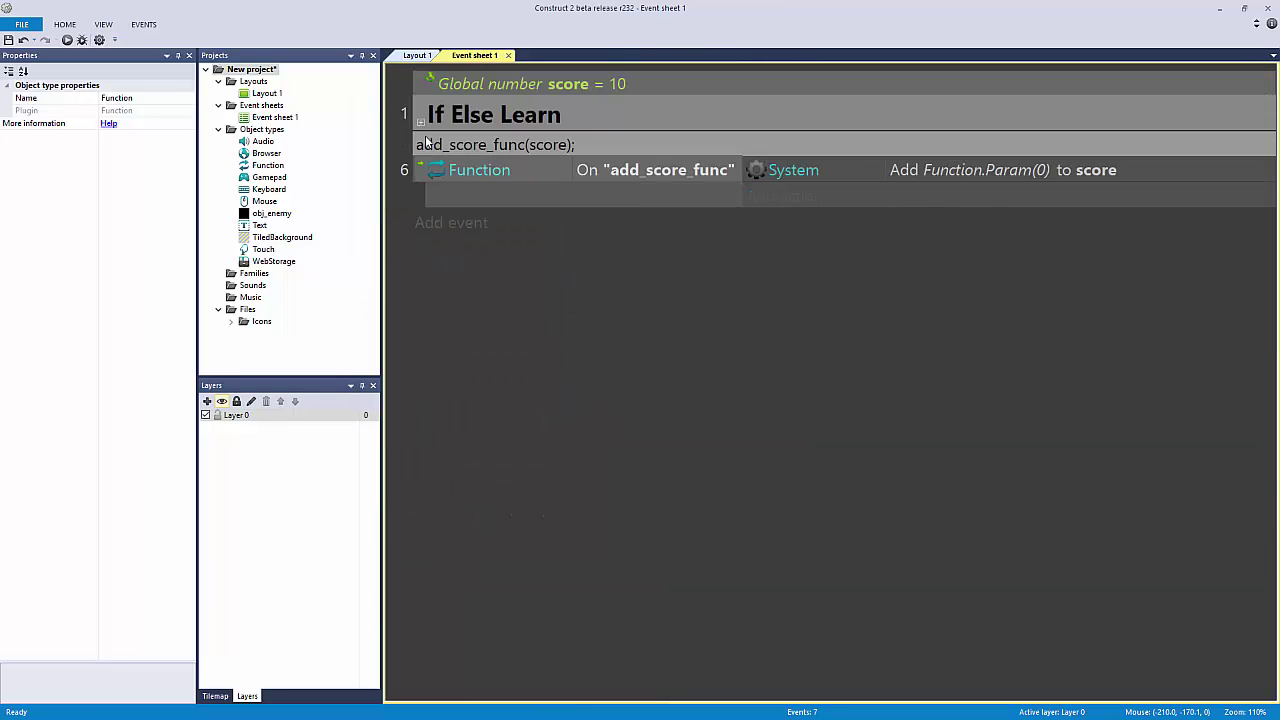
click(538, 172)
click(625, 325)
Step: Add a sub-event under On add_score_func with the Function compare condition Parameter 0 = 5
click(418, 178)
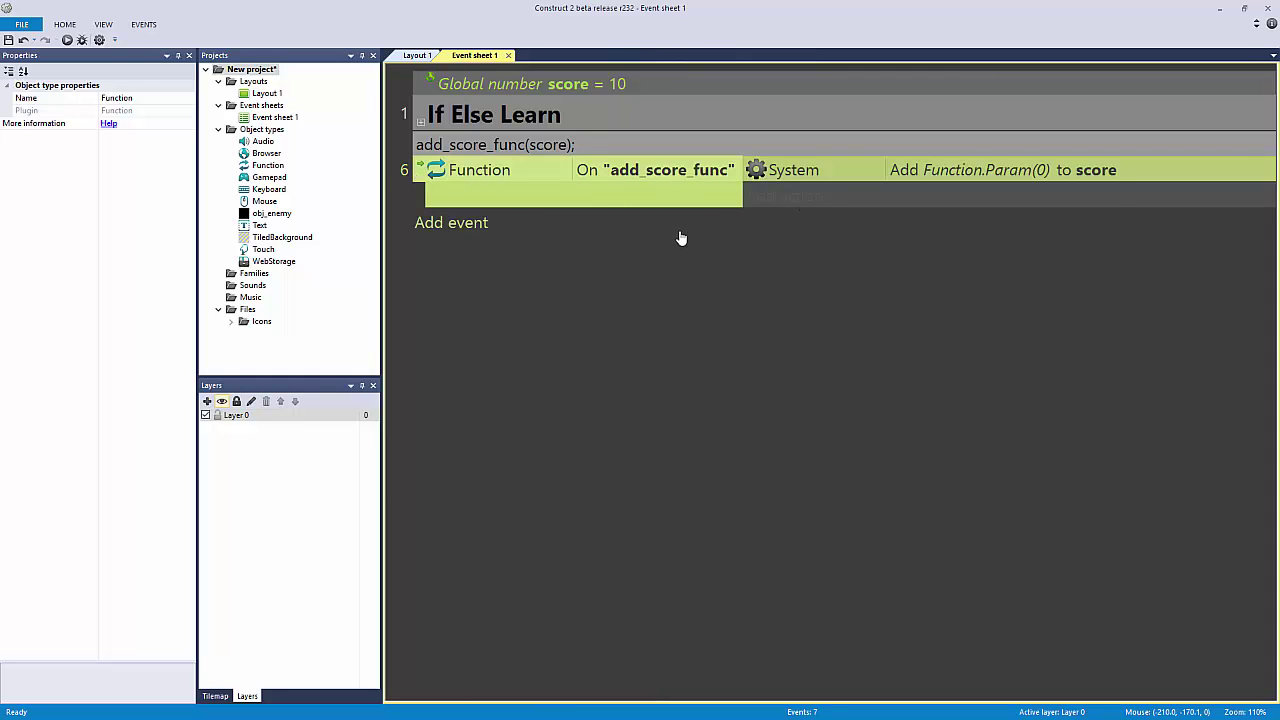
key(b)
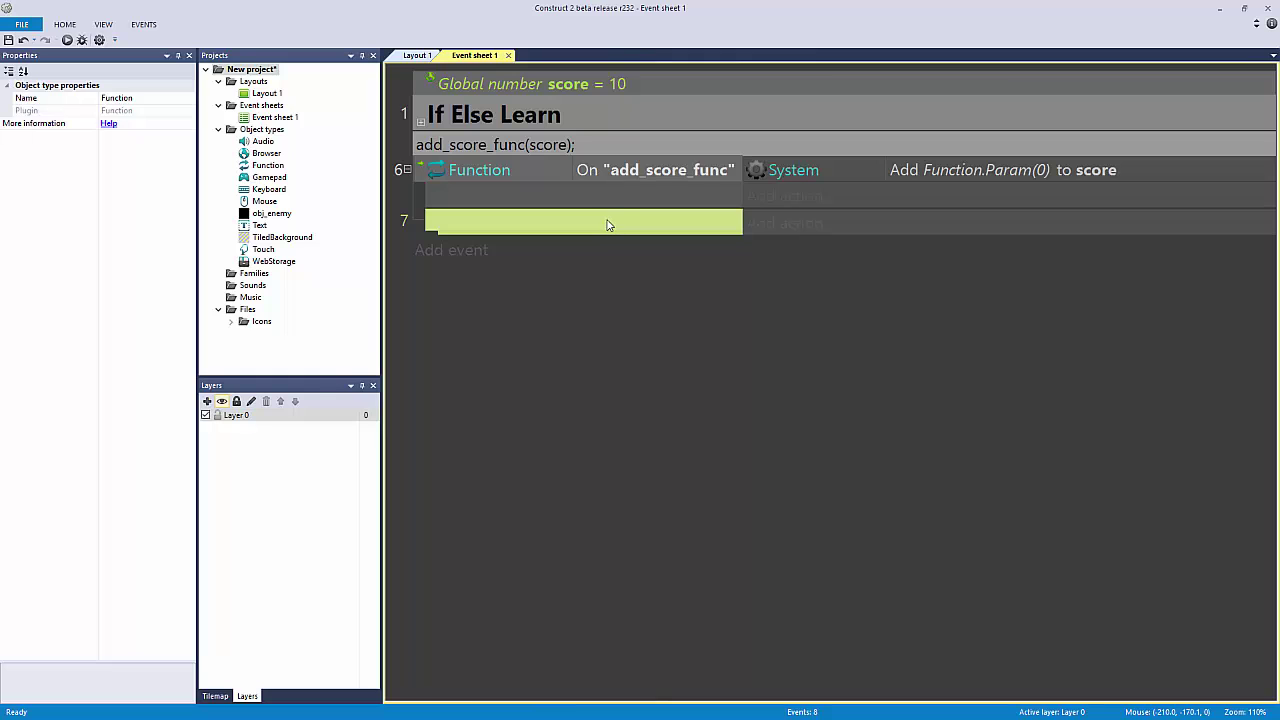
key(c)
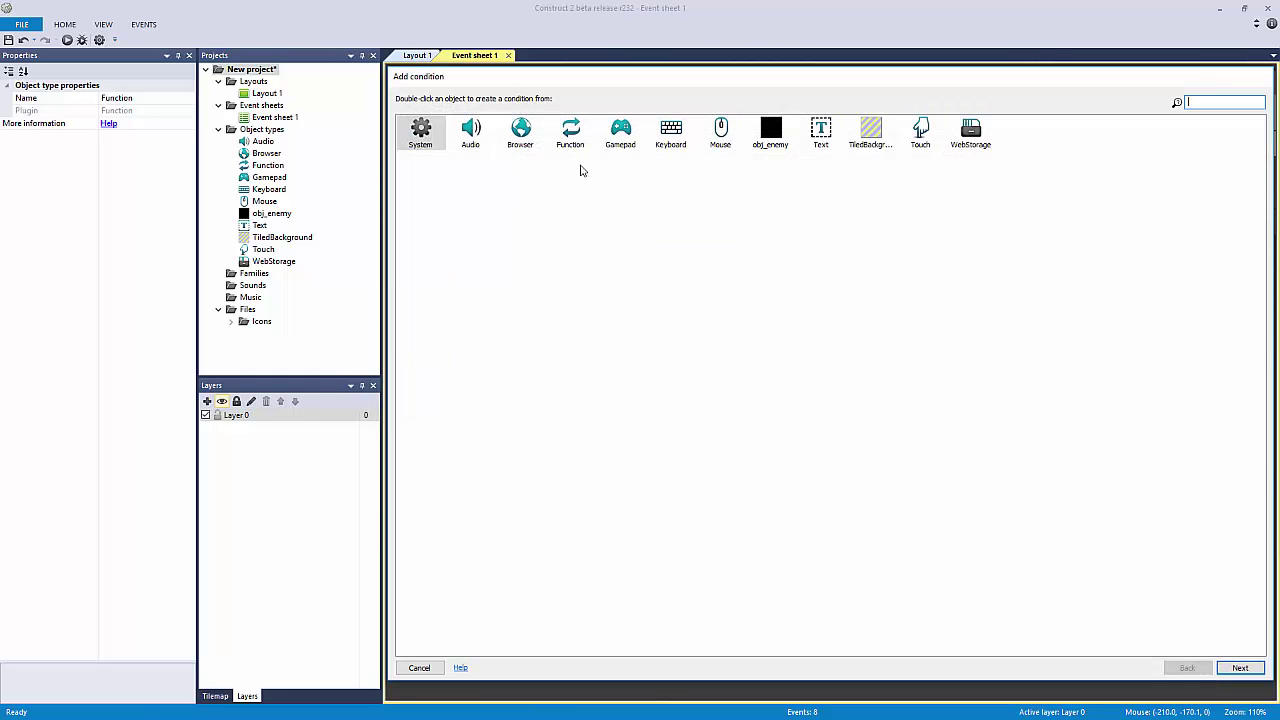
double_click(572, 135)
click(434, 133)
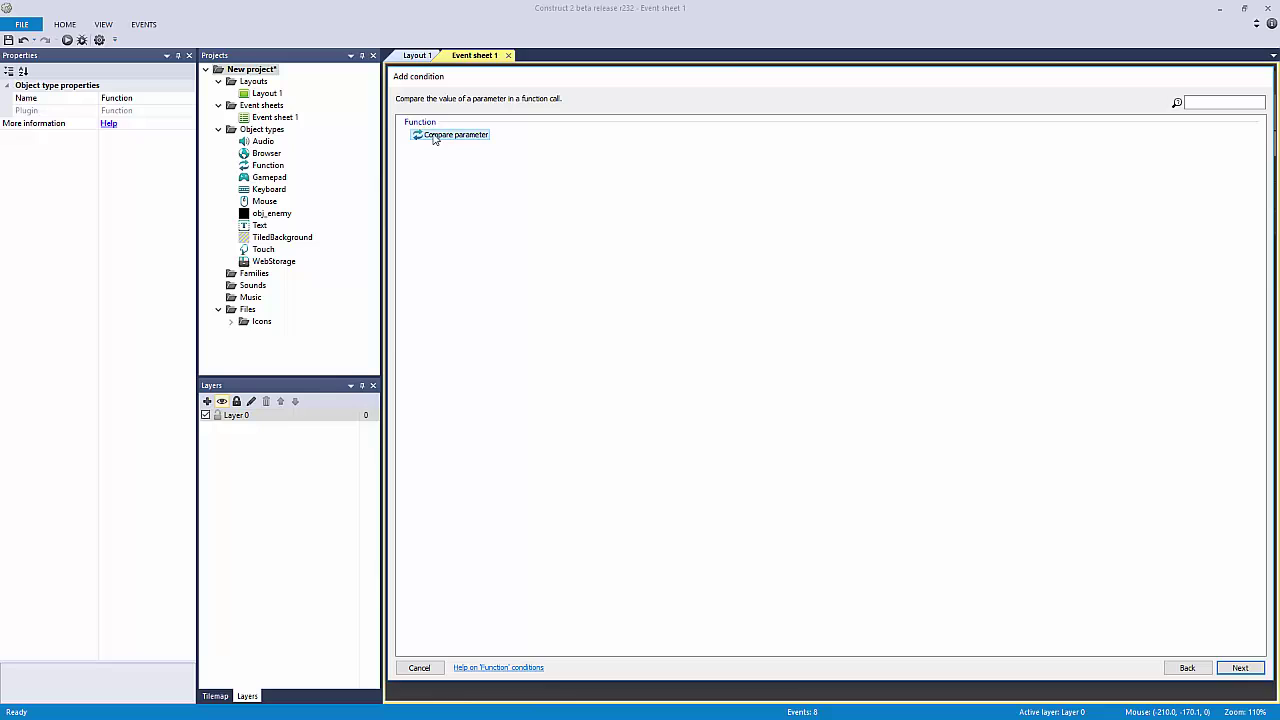
key(Escape)
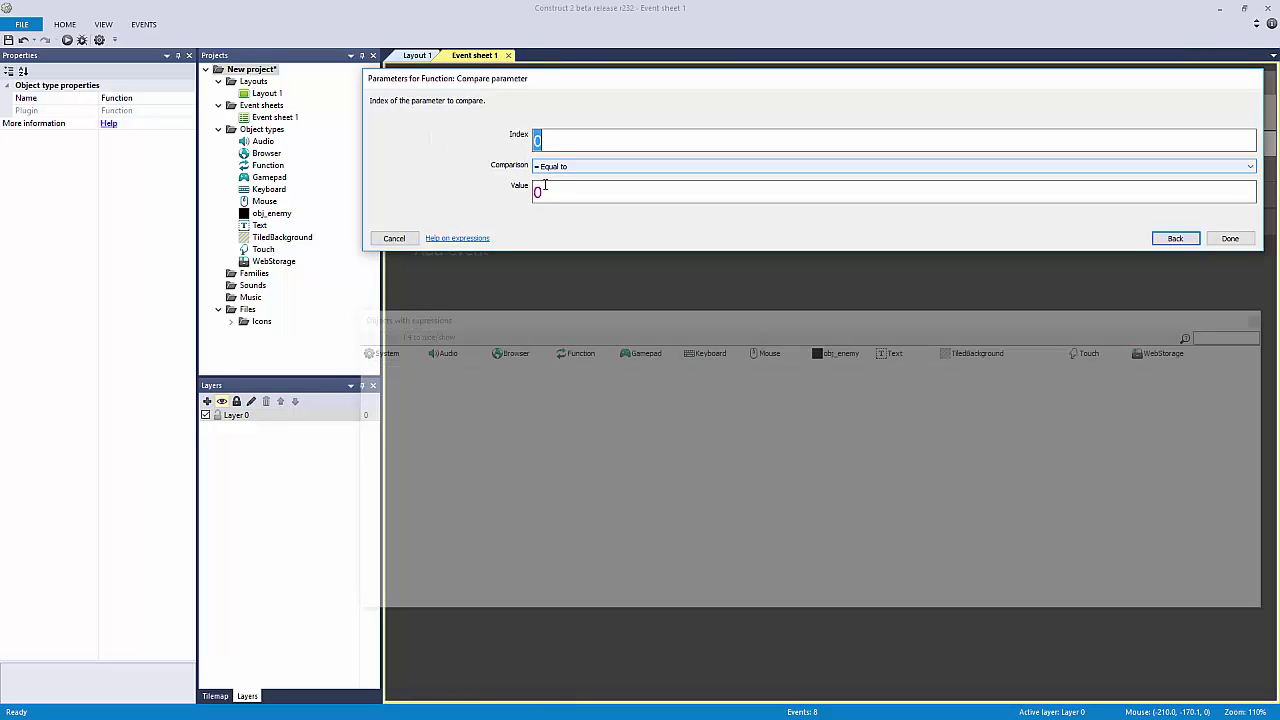
click(583, 190)
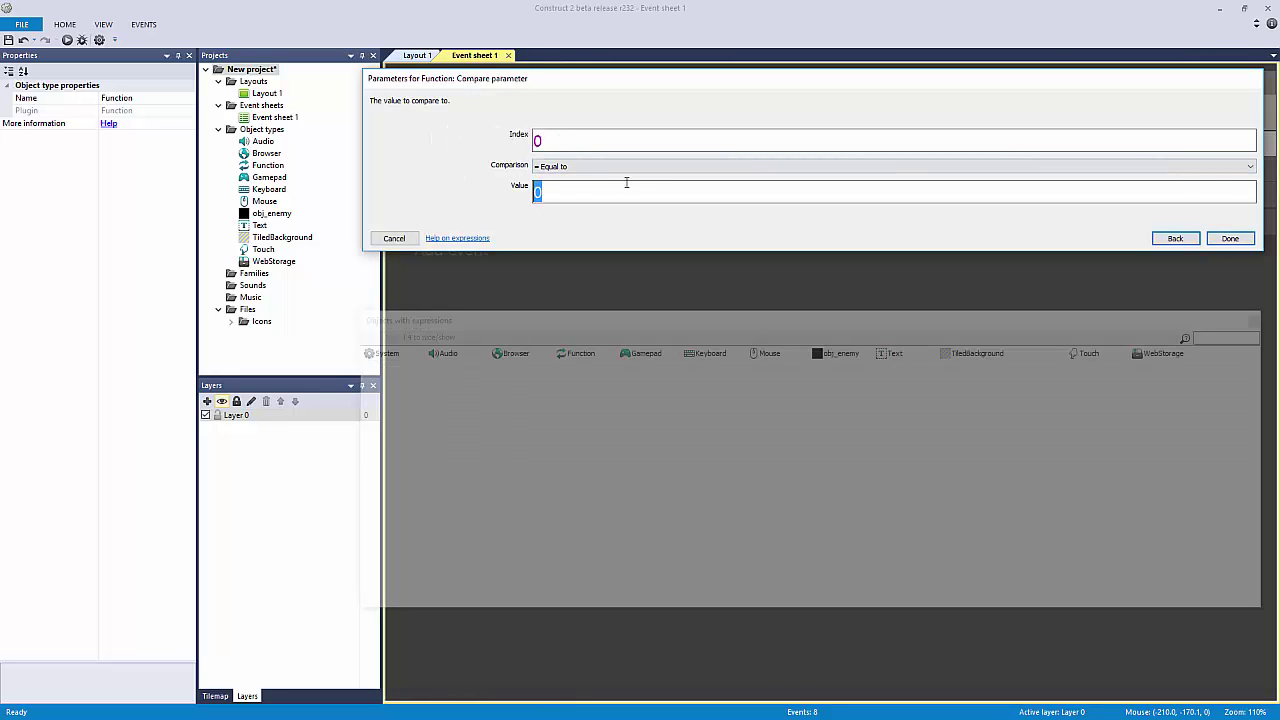
text(5)
key(Return)
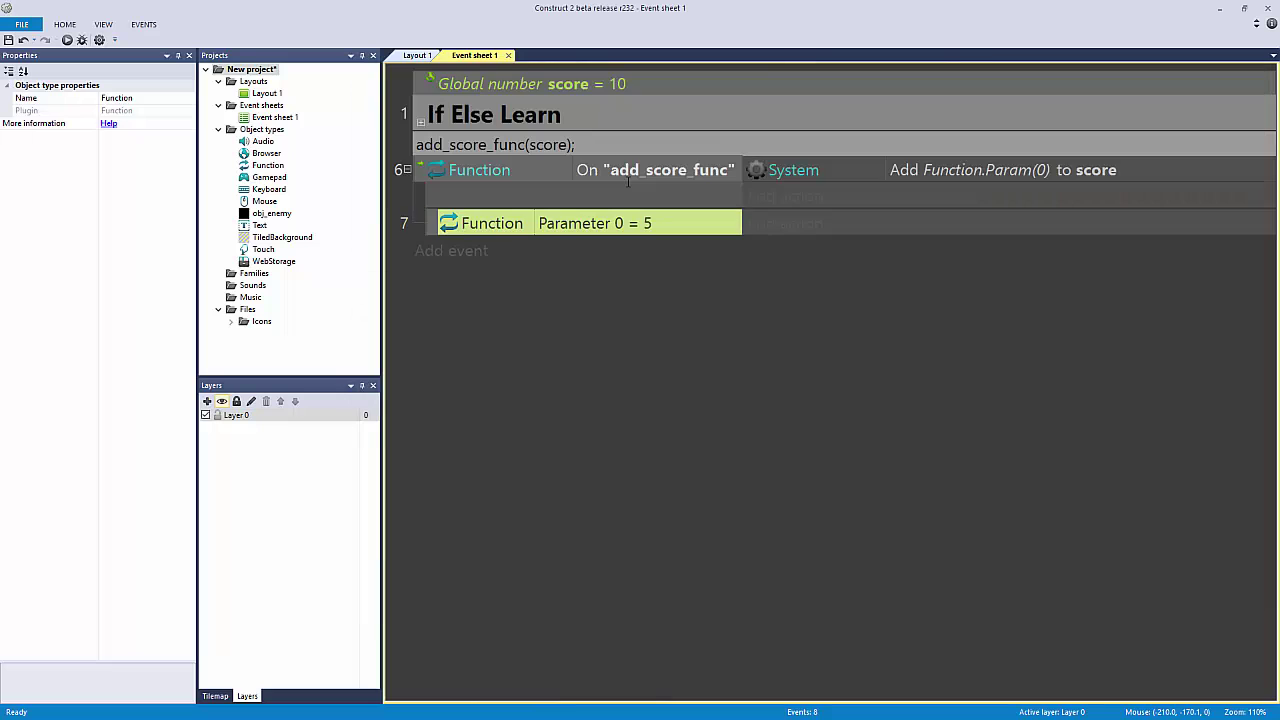
Step: Give the Parameter 0 = 5 sub-event an obj_enemy Destroy action
click(790, 224)
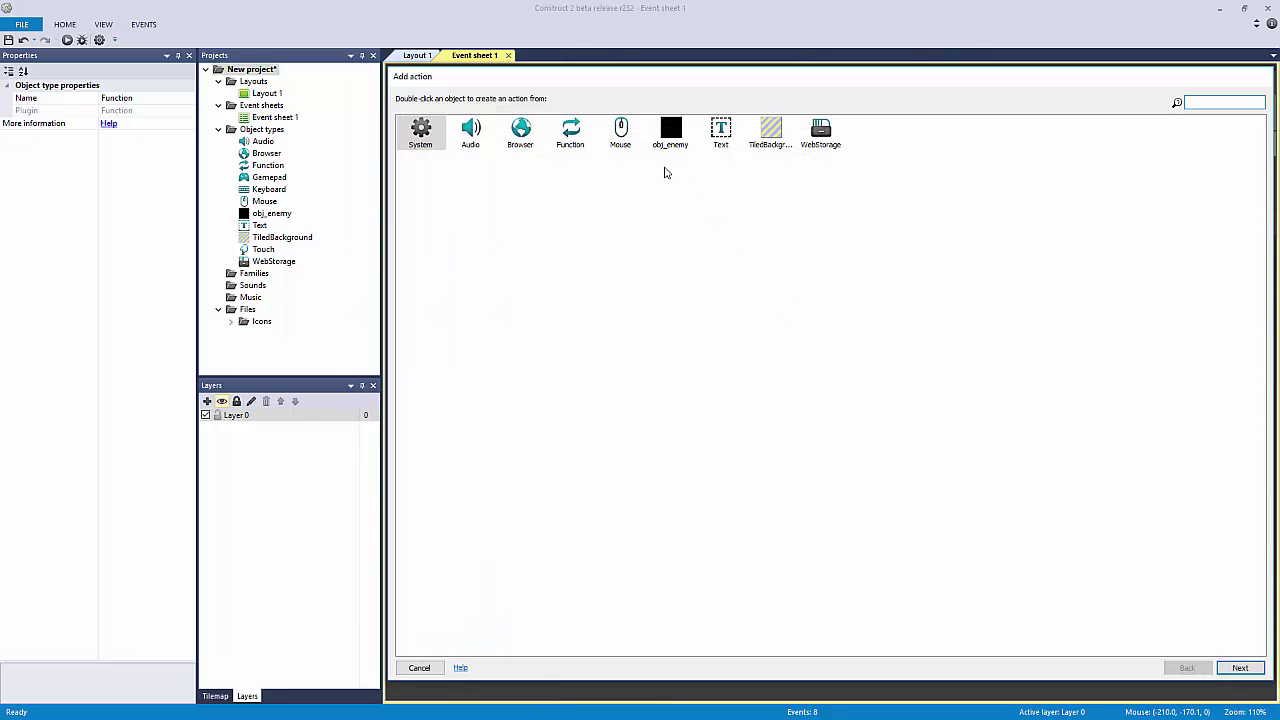
double_click(676, 140)
text(destroy)
double_click(436, 134)
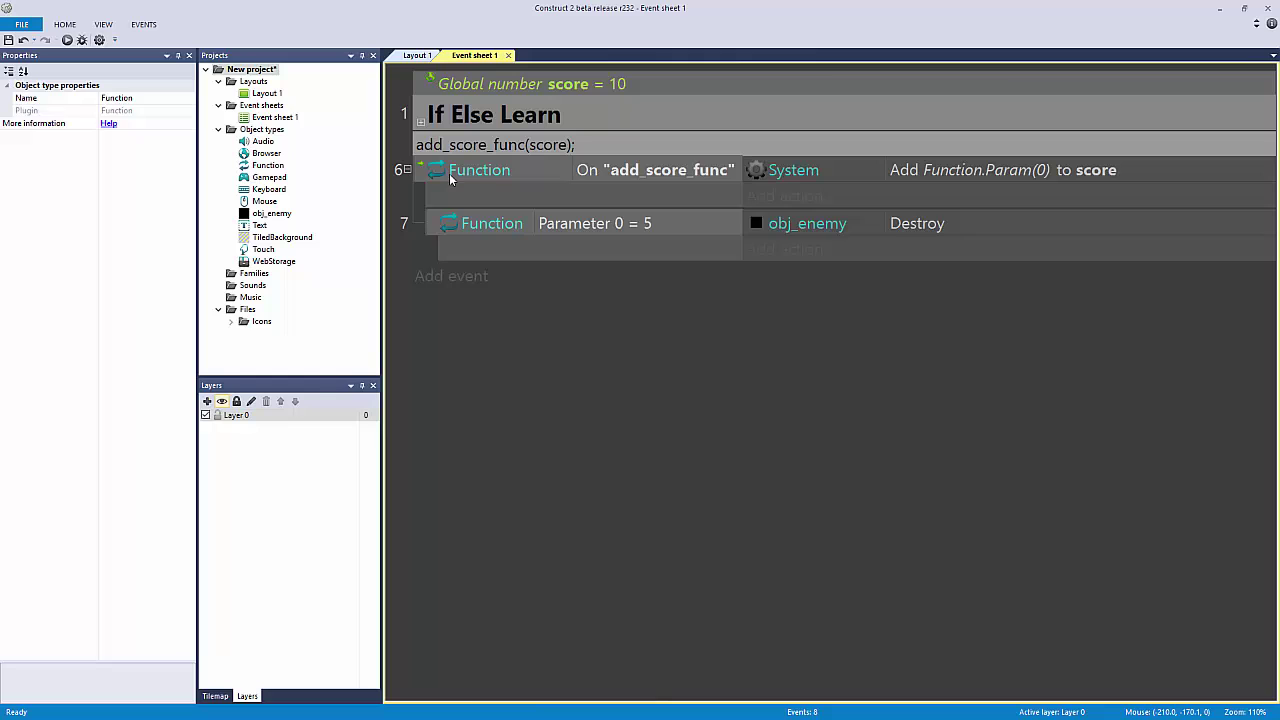
Step: Duplicate the sub-event as Parameter 0 = 10, setting obj_enemy's height to 500
ctrl+drag(434, 225, 640, 263)
double_click(651, 277)
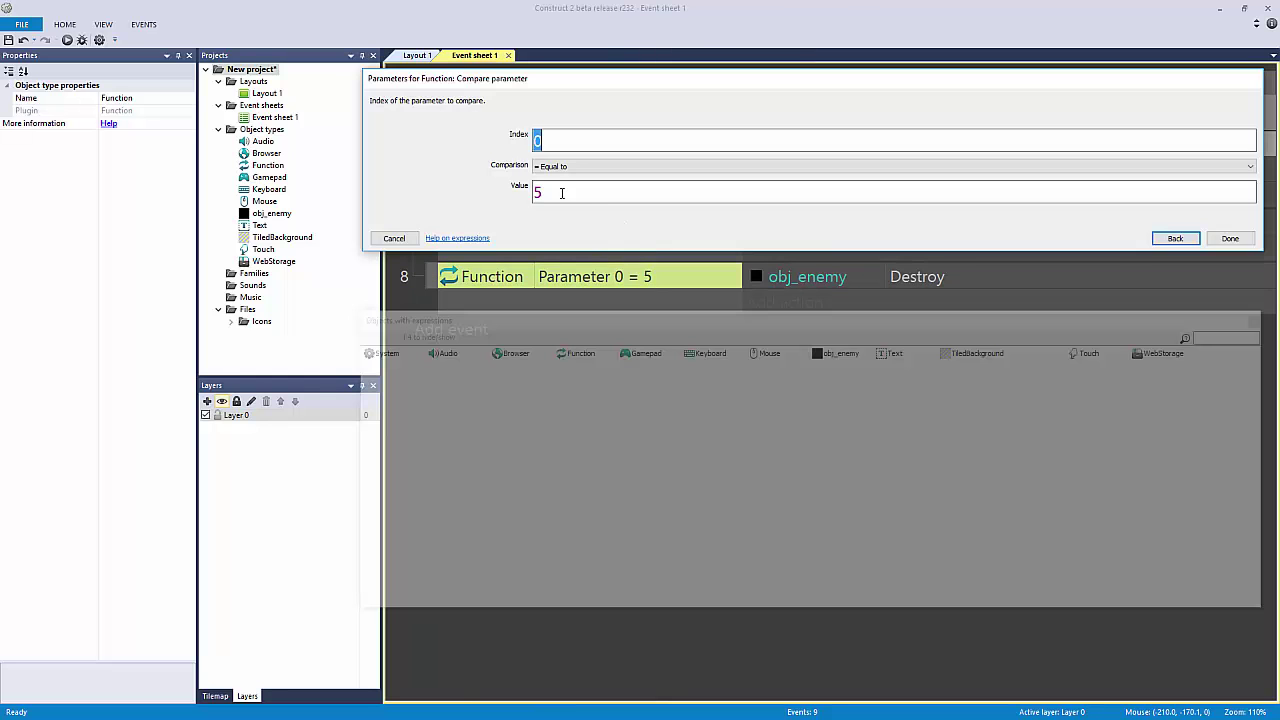
text(10)
key(Return)
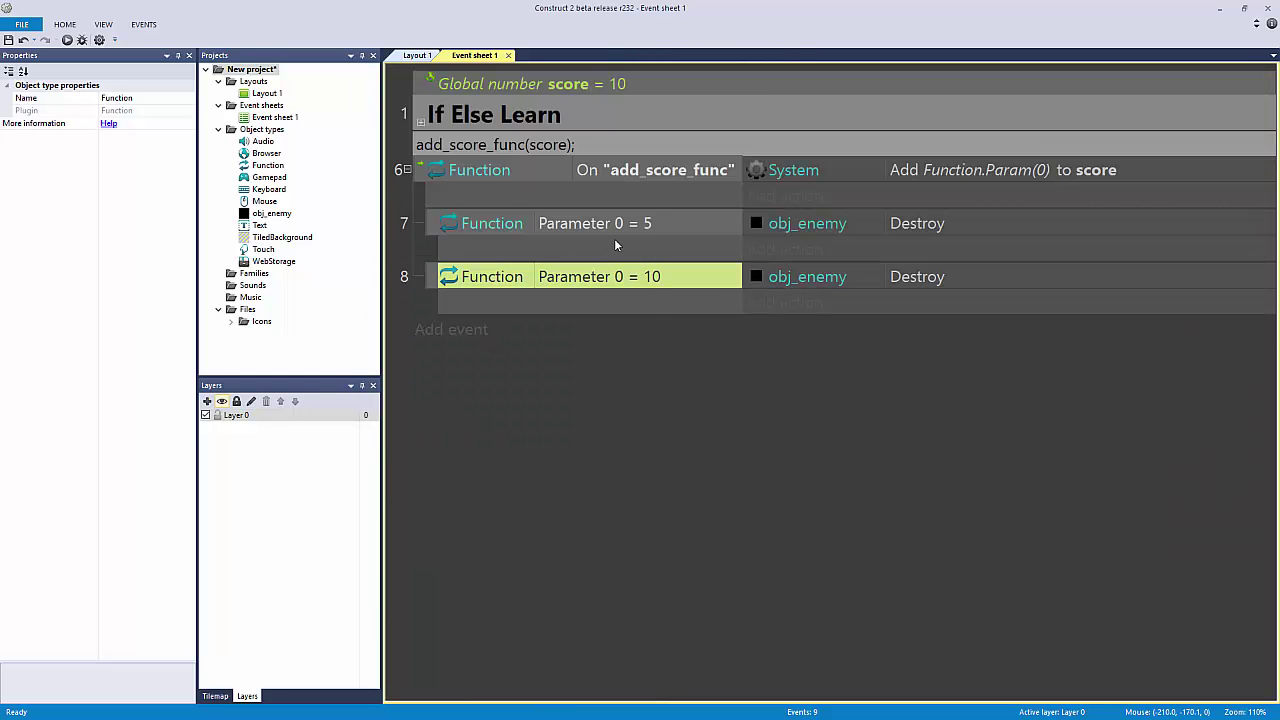
click(625, 255)
double_click(795, 282)
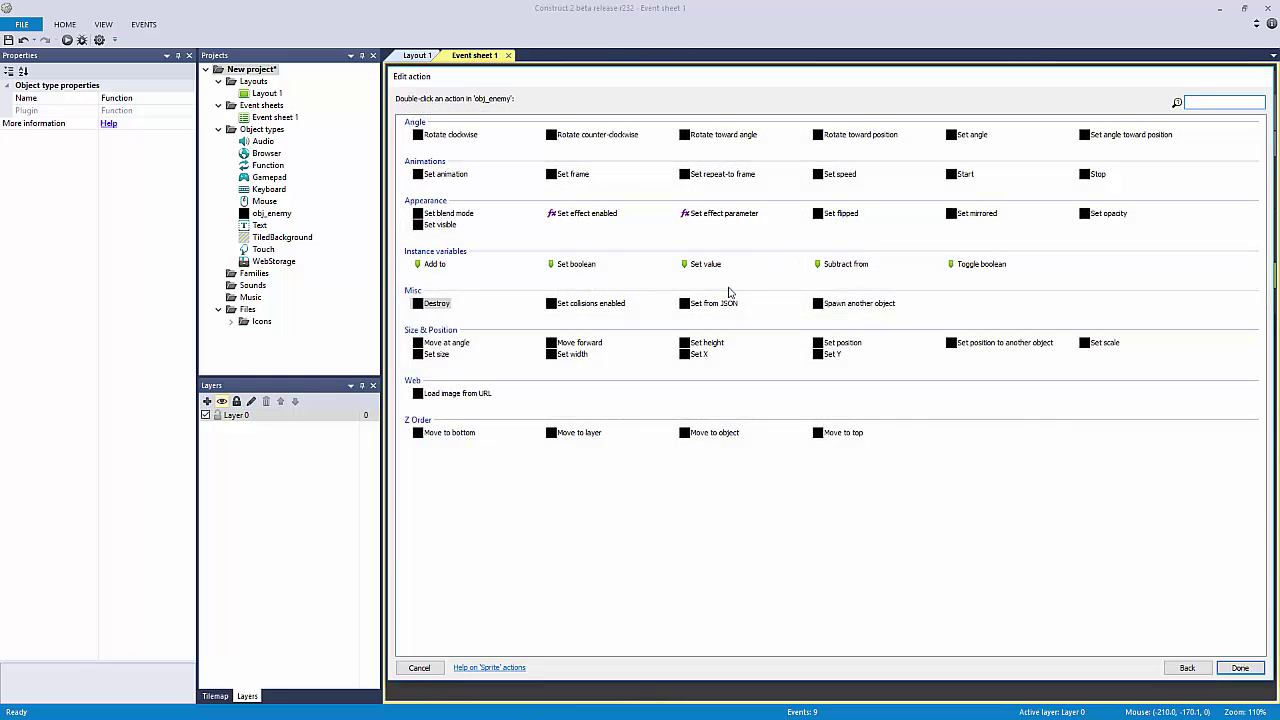
double_click(703, 344)
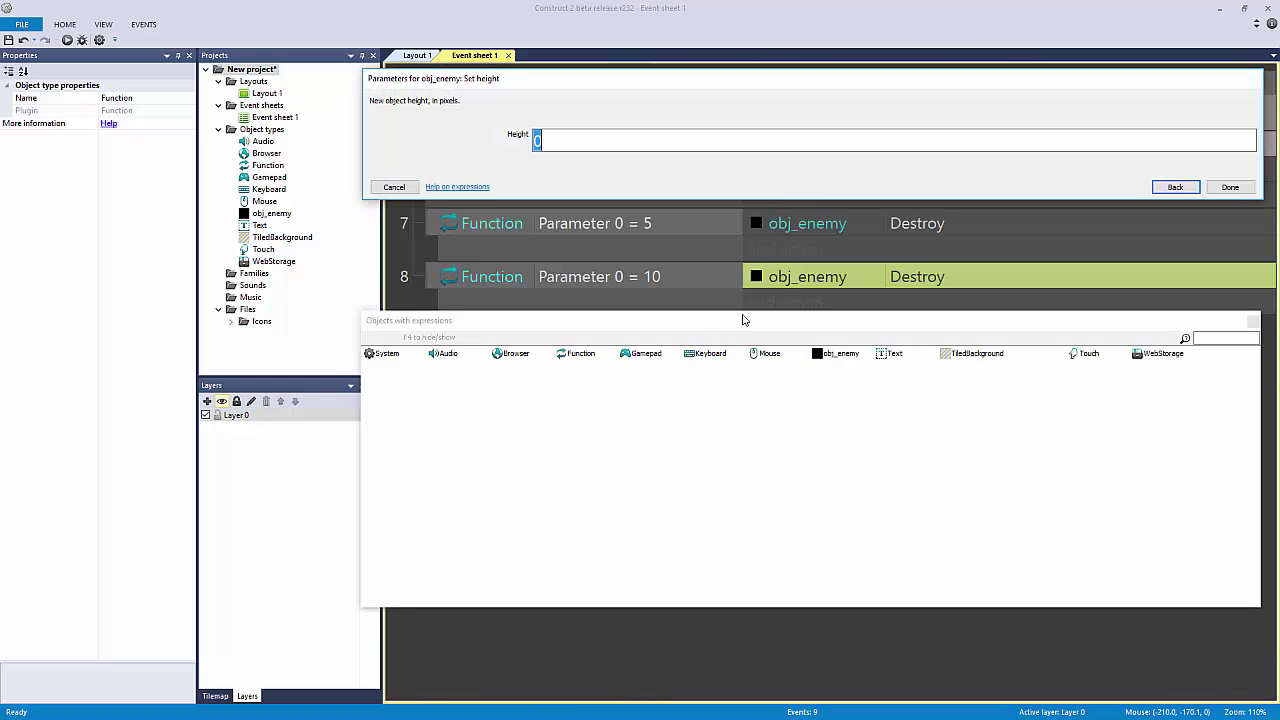
text(500)
key(Return)
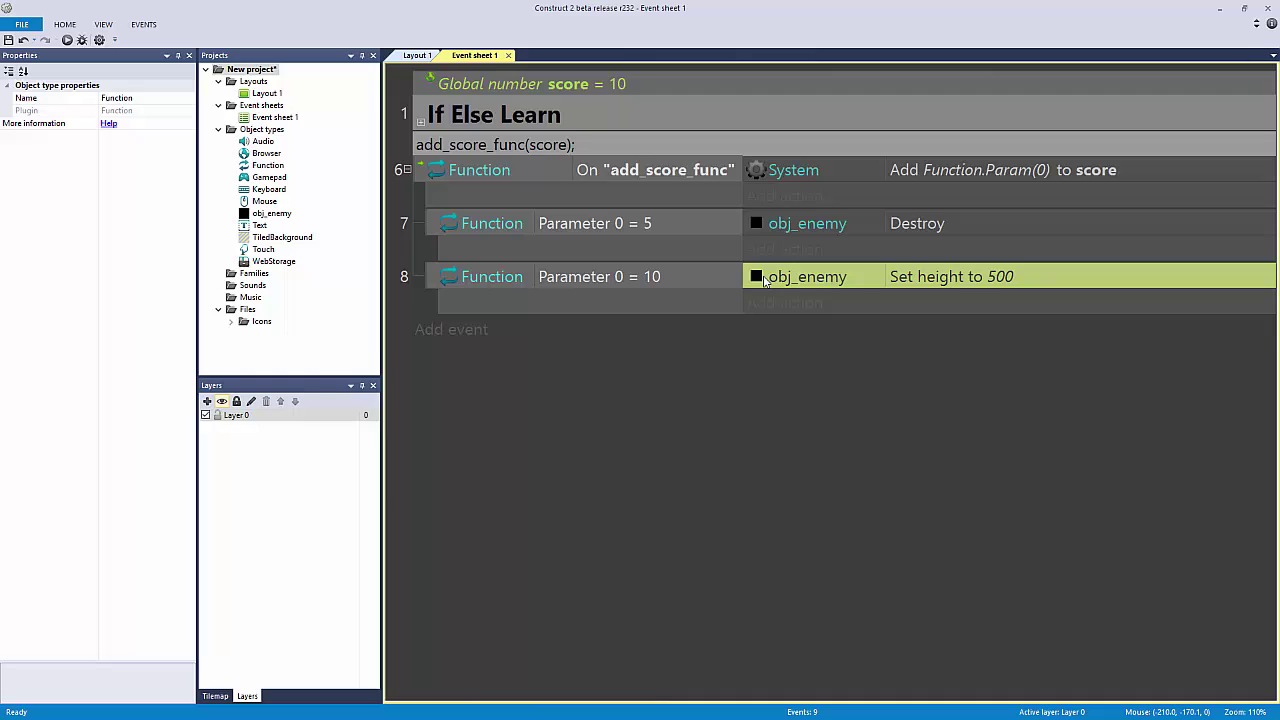
Step: Delete the duplicated Parameter 0 = 10 sub-event
click(625, 234)
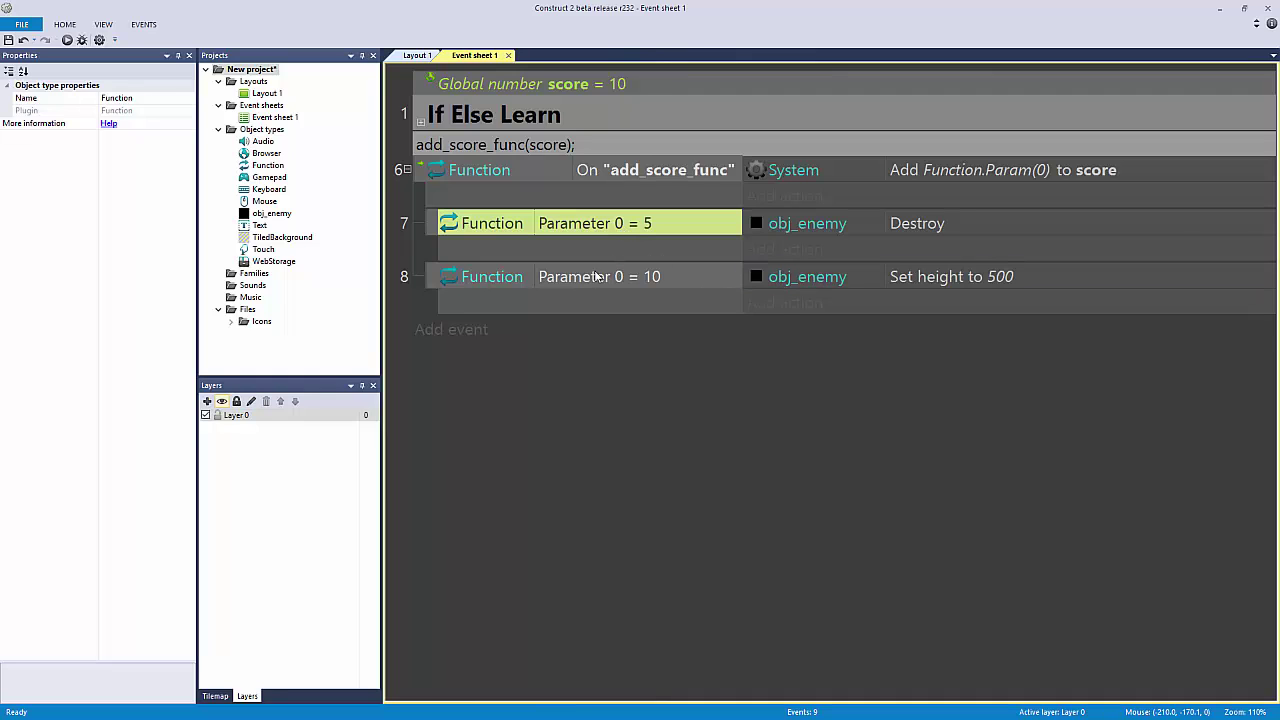
click(446, 280)
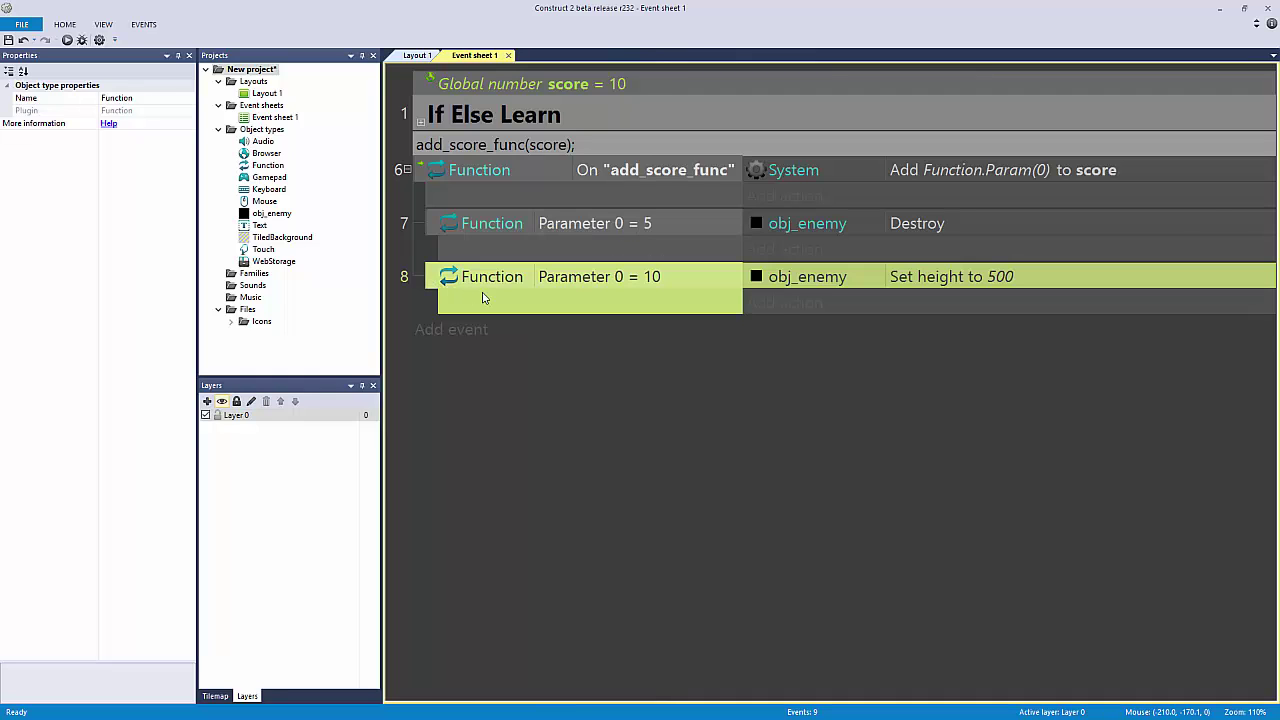
key(Delete)
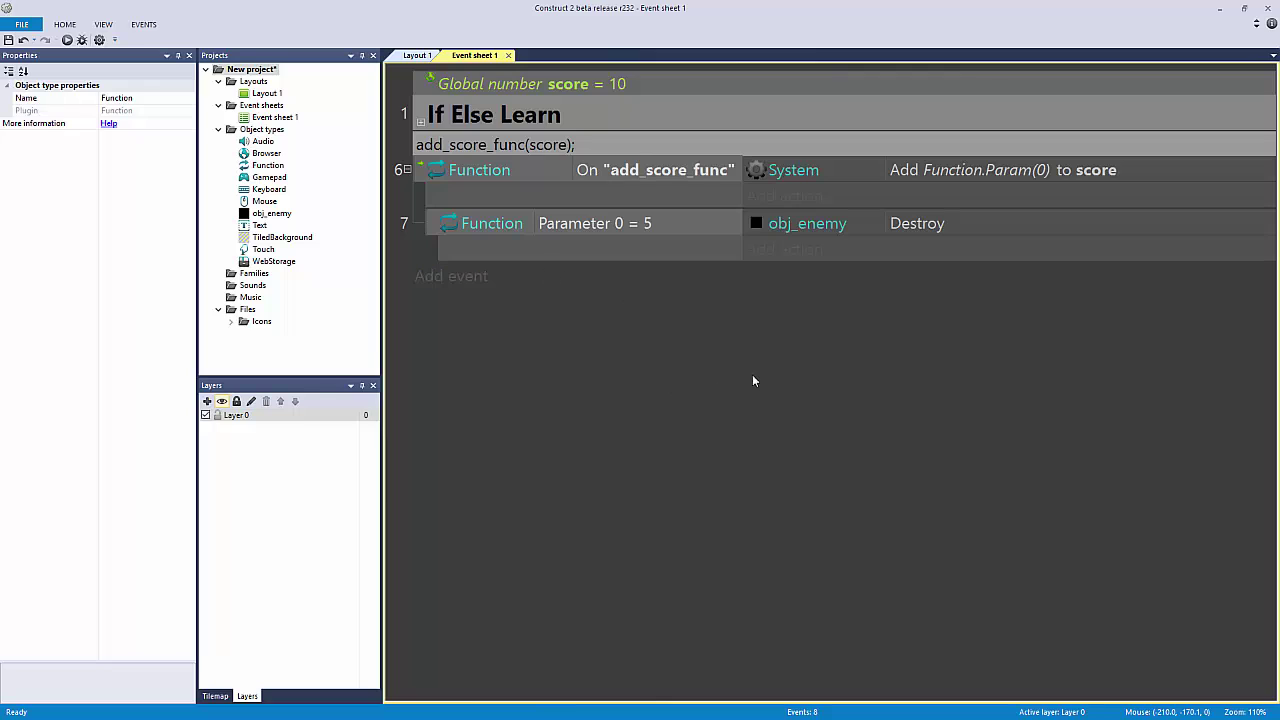